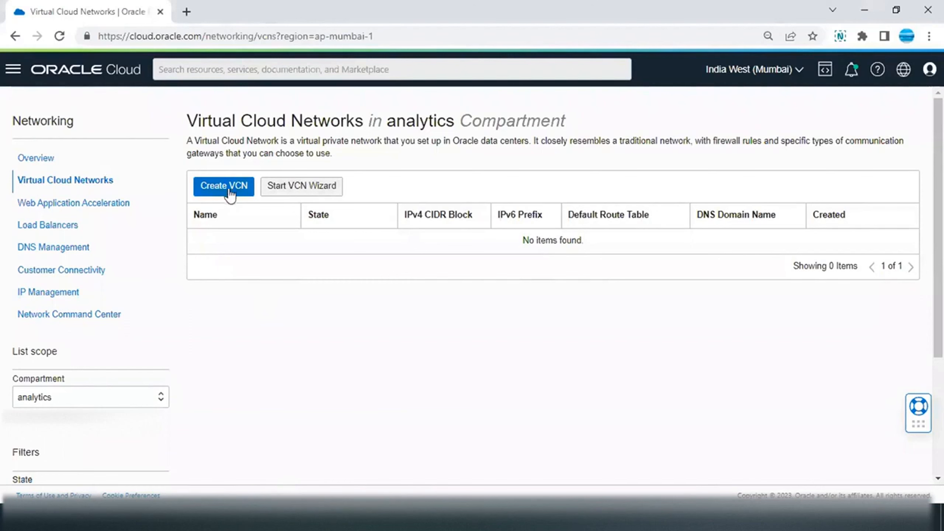
- Create a virtual cloud network named vcnlab in the analytics compartment with IPv4 CIDR block 10.0.0.0/16
click(230, 190)
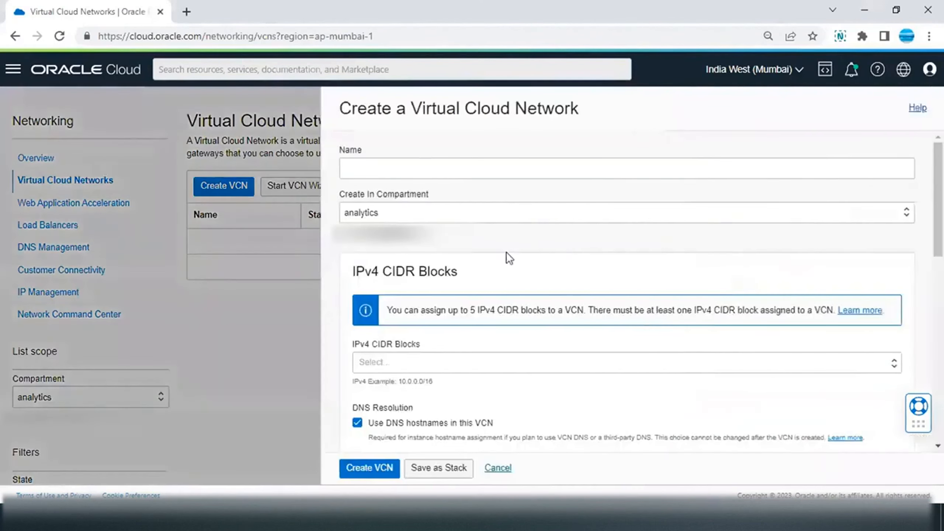
click(426, 165)
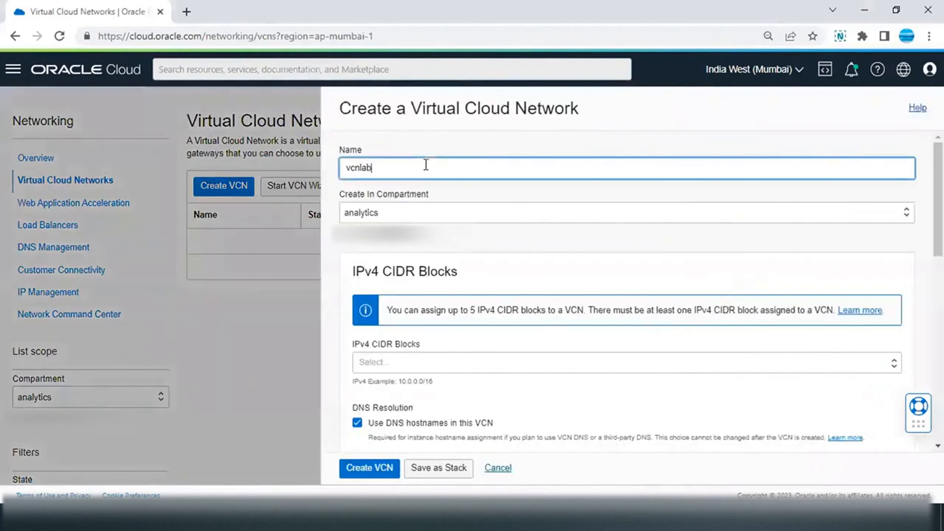
click(531, 357)
text(10.0)
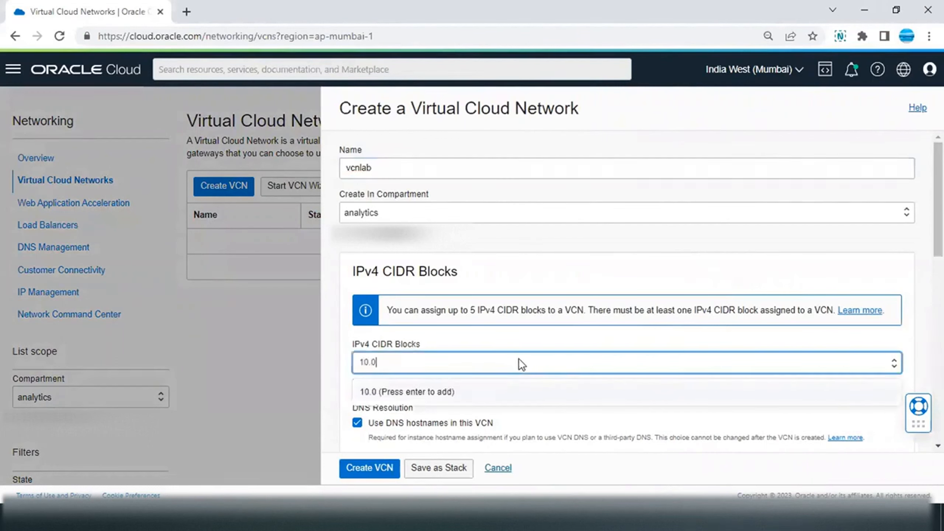
text(.0.0/16)
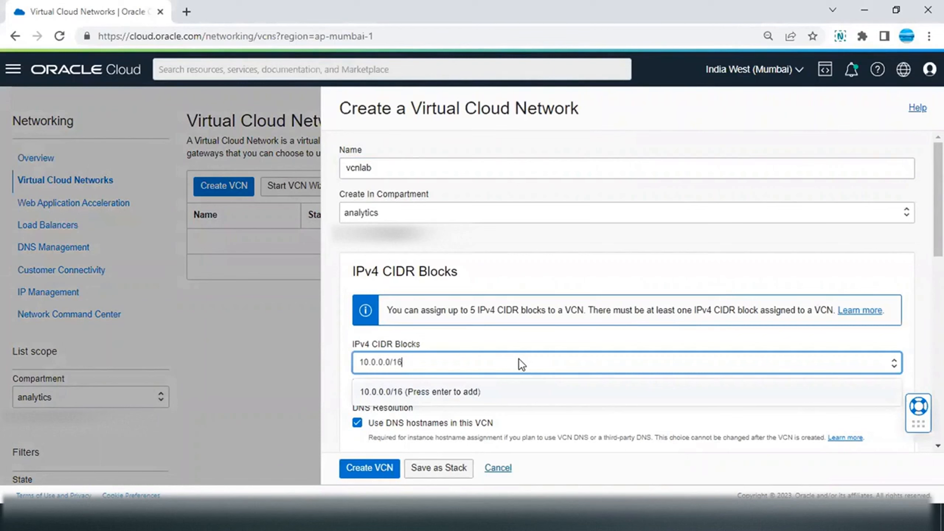
key(Return)
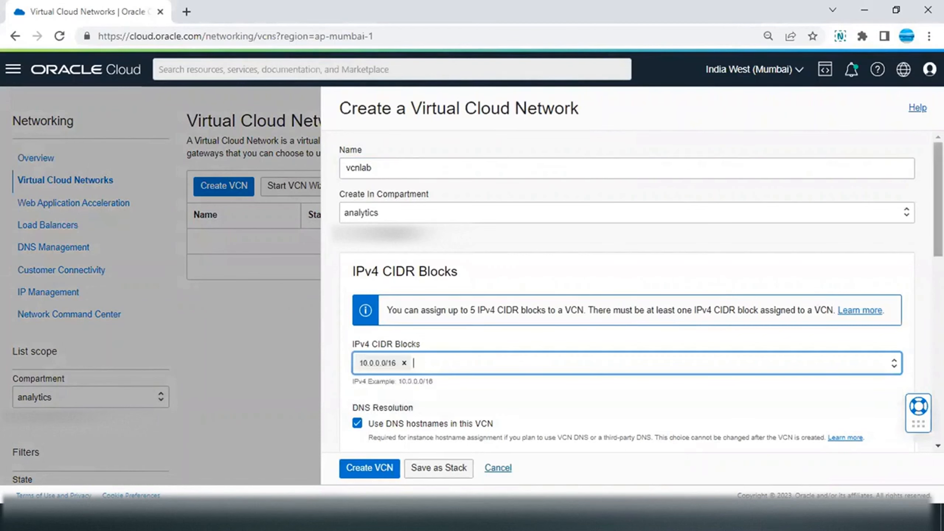
scroll(830, 286, down, 6)
scroll(627, 290, down, 5)
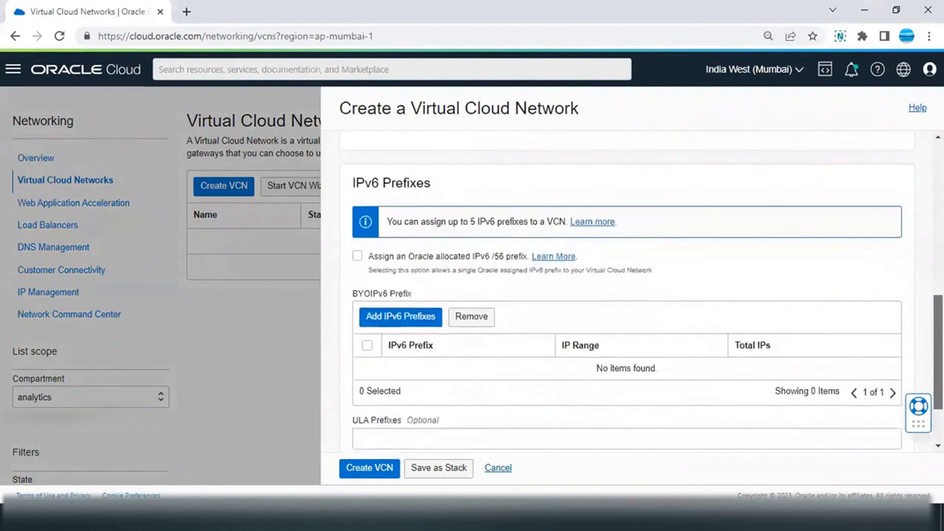
click(372, 468)
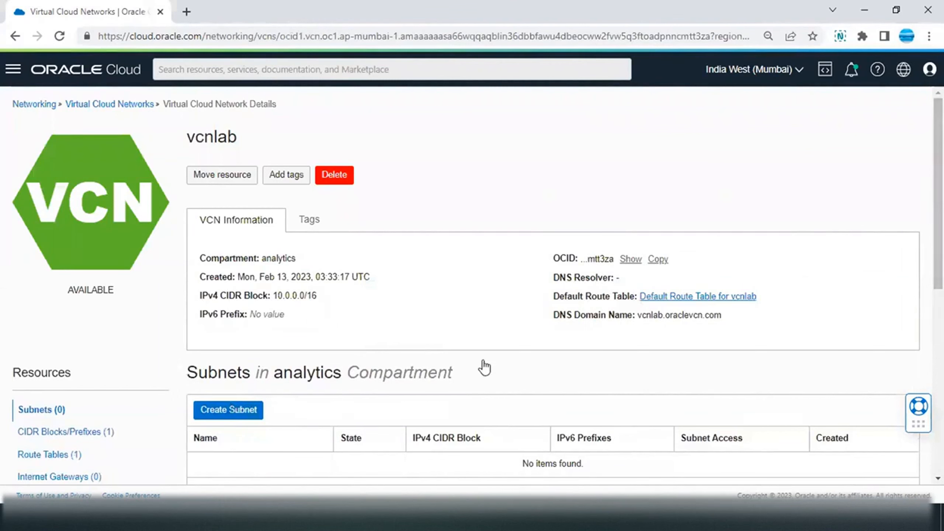
- Start a new subnet in vcnlab named "bastion subnet" with IPv4 CIDR block 10.0.0.0/28
click(229, 410)
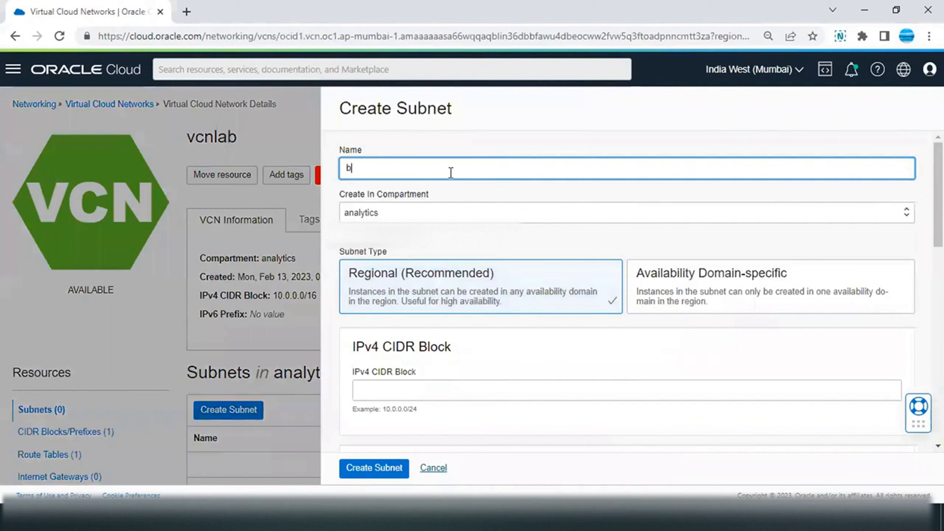
text(bastion subnet)
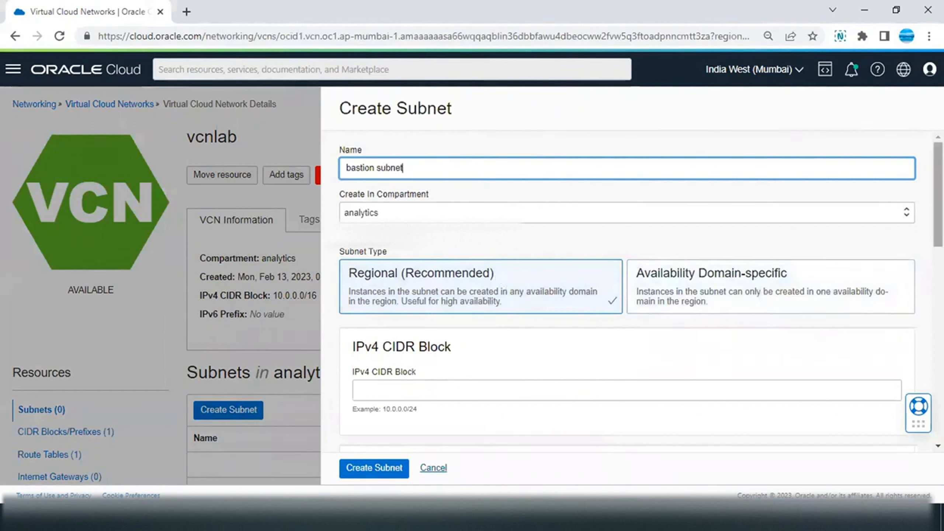
click(510, 392)
text(10.0.0.0/)
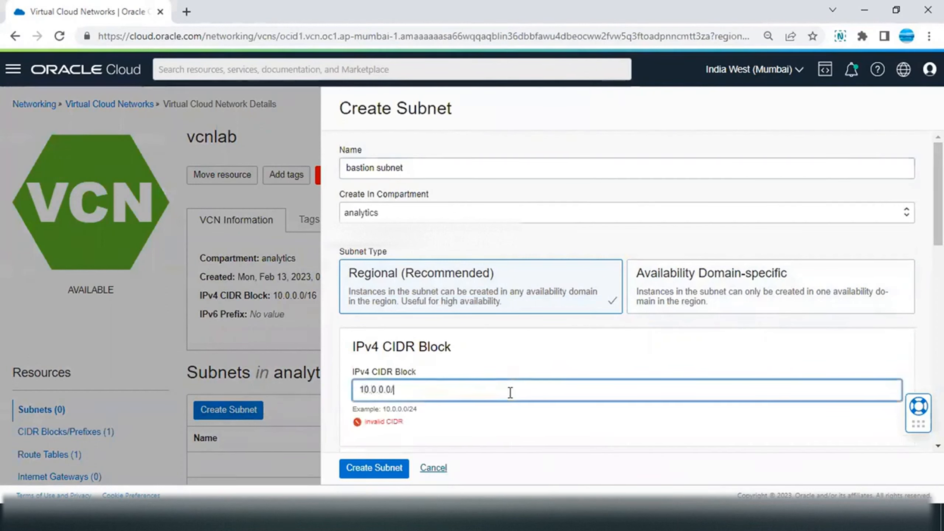
text(28)
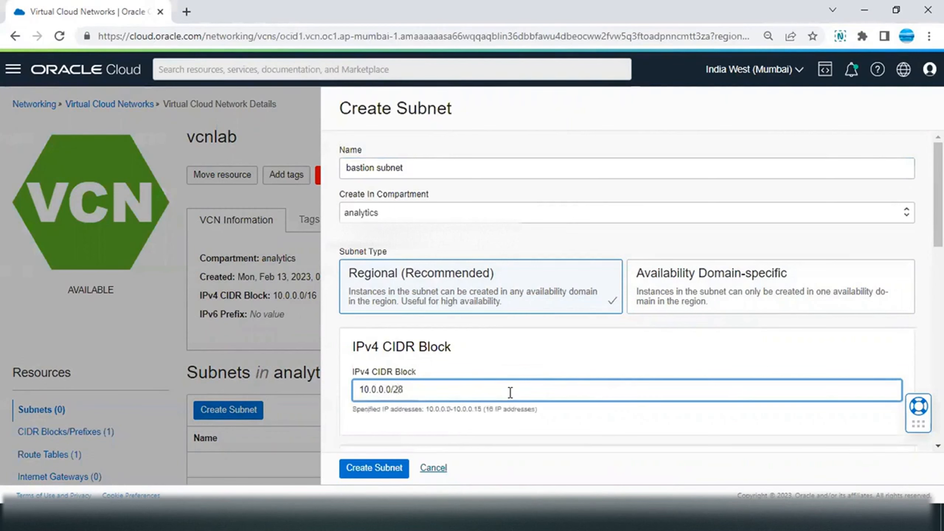
- Assign the default route table and default security list for vcnlab to the public bastion subnet and create it
scroll(628, 290, down, 3)
scroll(628, 290, down, 3)
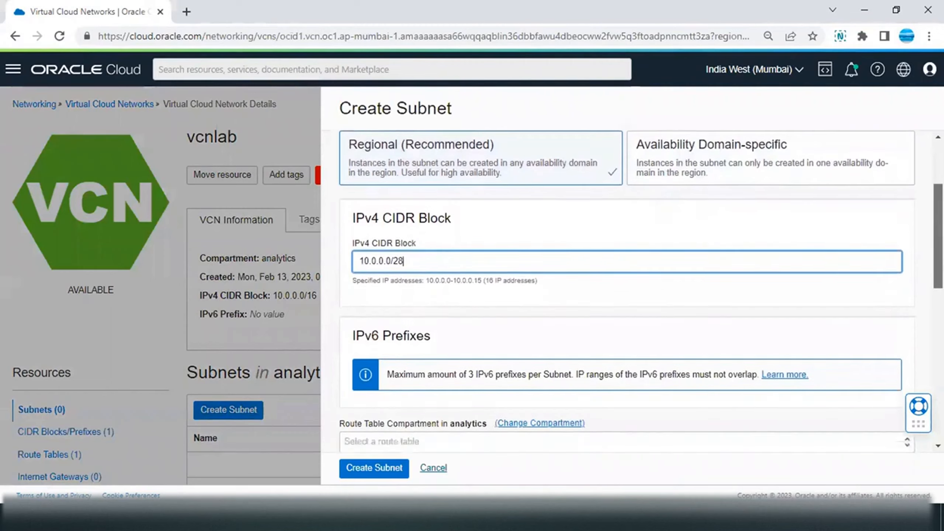
click(511, 359)
click(470, 377)
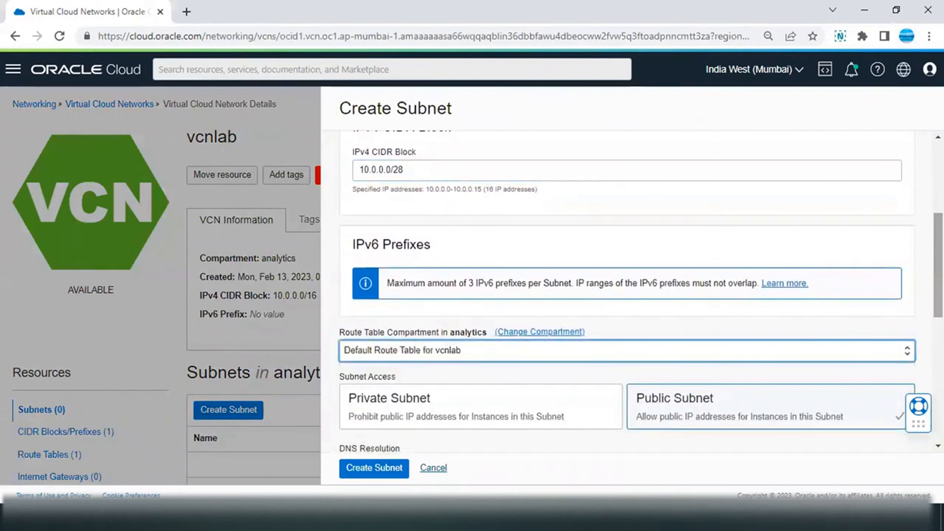
scroll(628, 290, down, 3)
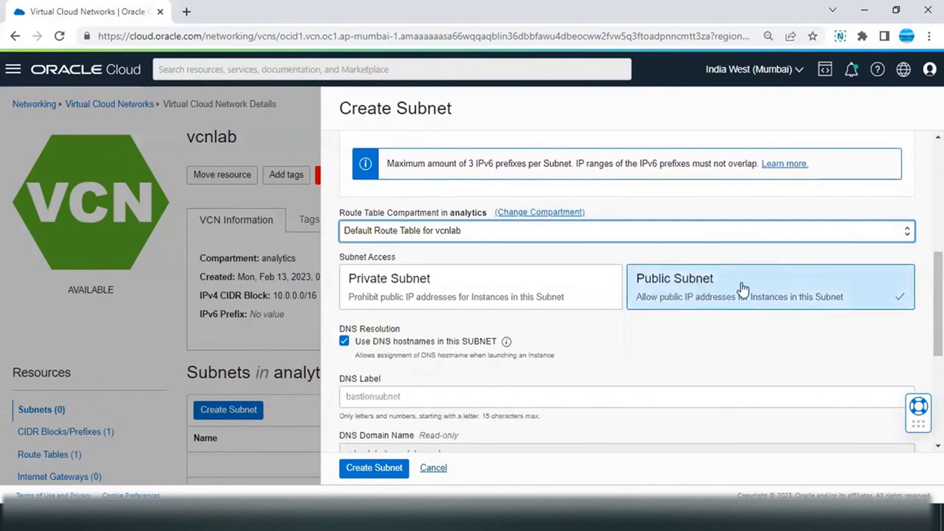
scroll(744, 289, down, 5)
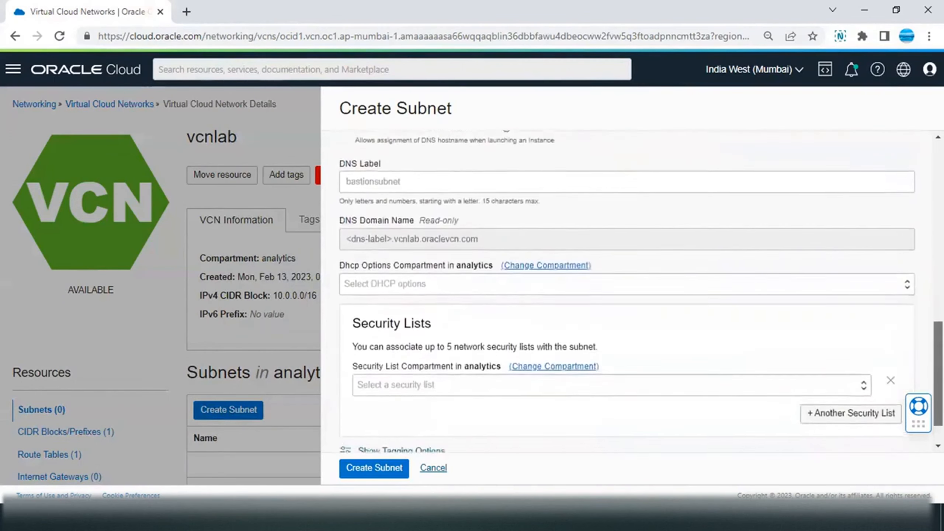
click(476, 369)
click(454, 392)
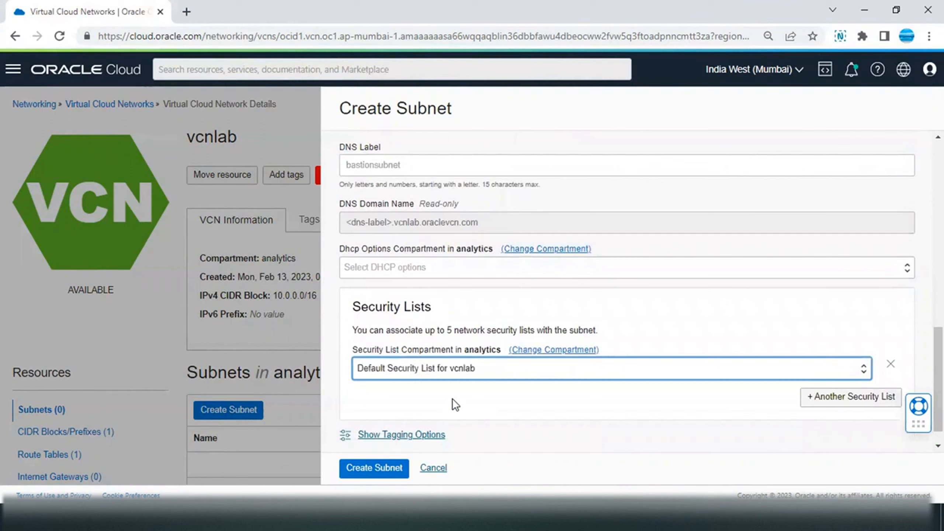
click(373, 468)
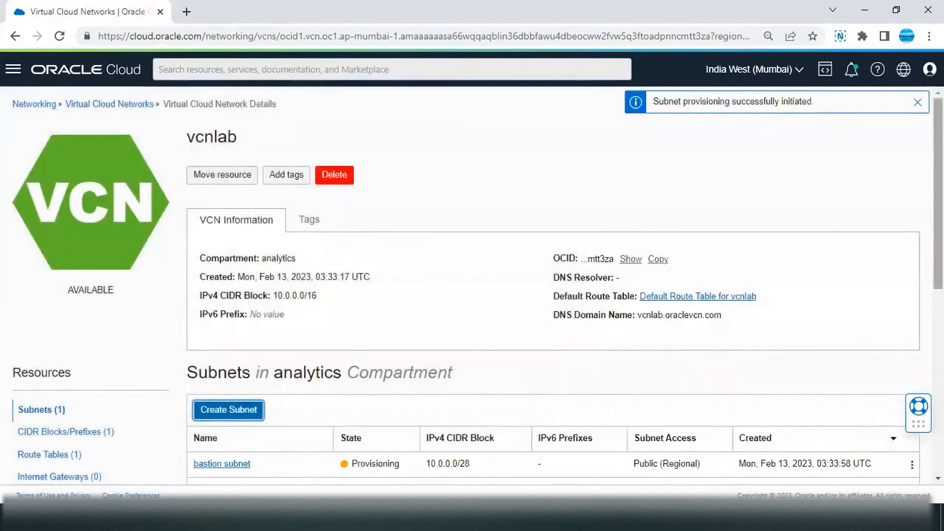
- Start a second subnet in vcnlab named "app subnet" with IPv4 CIDR block 10.0.0.16/28
scroll(470, 424, down, 2)
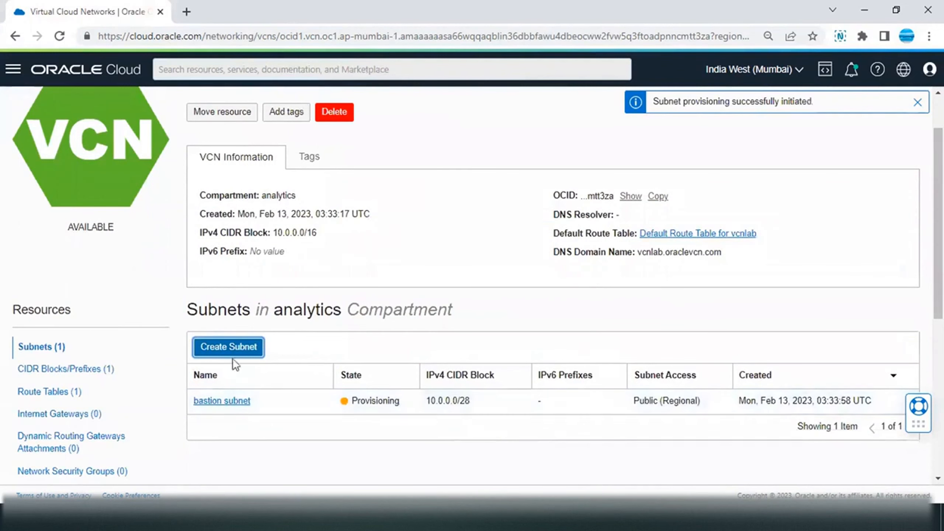
click(217, 352)
text(asp)
text(pp subnet)
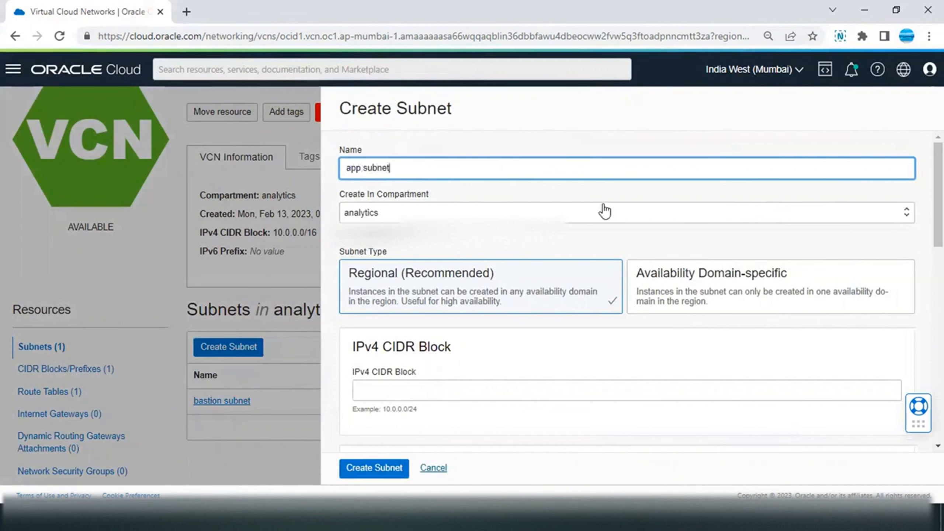
click(528, 390)
text(10.0.0)
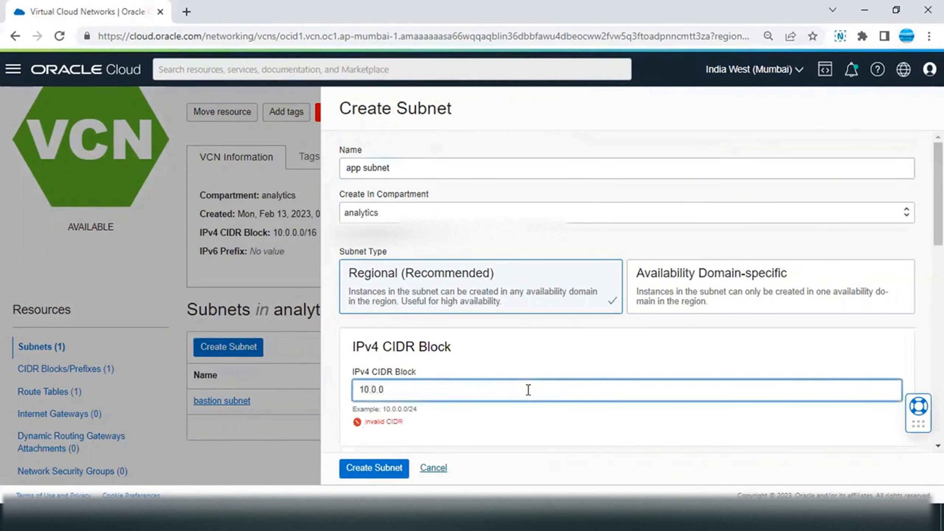
text(0)
key(BackSpace)
text(.16/28)
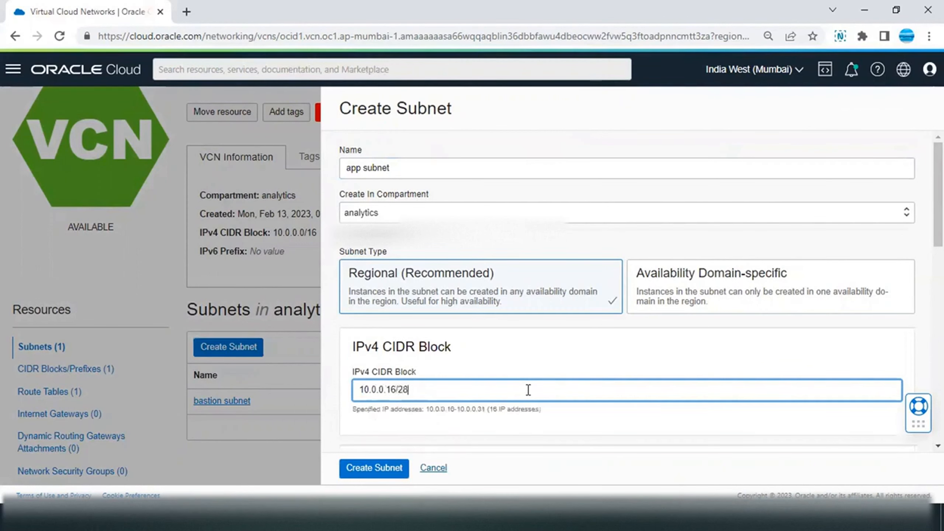
- Create the app subnet as a private subnet with the default route table and default security list for vcnlab
scroll(628, 297, down, 2)
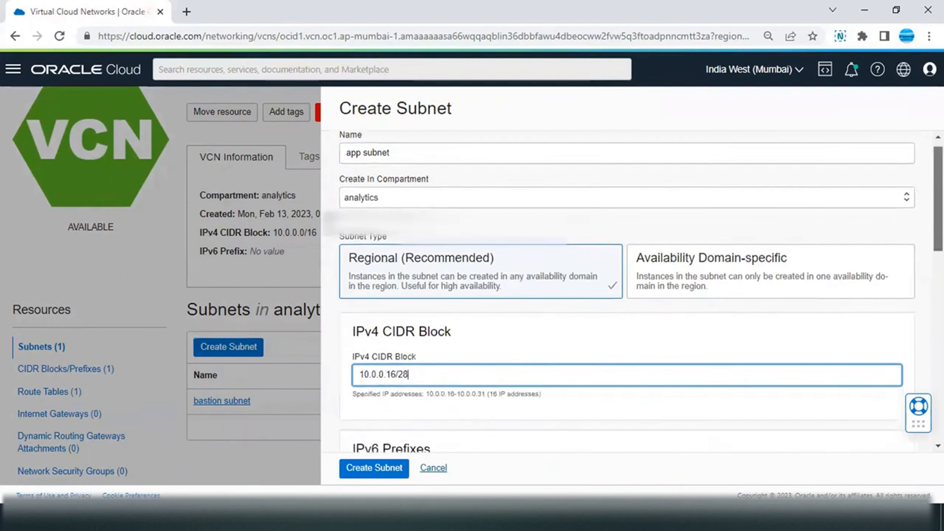
scroll(556, 303, down, 6)
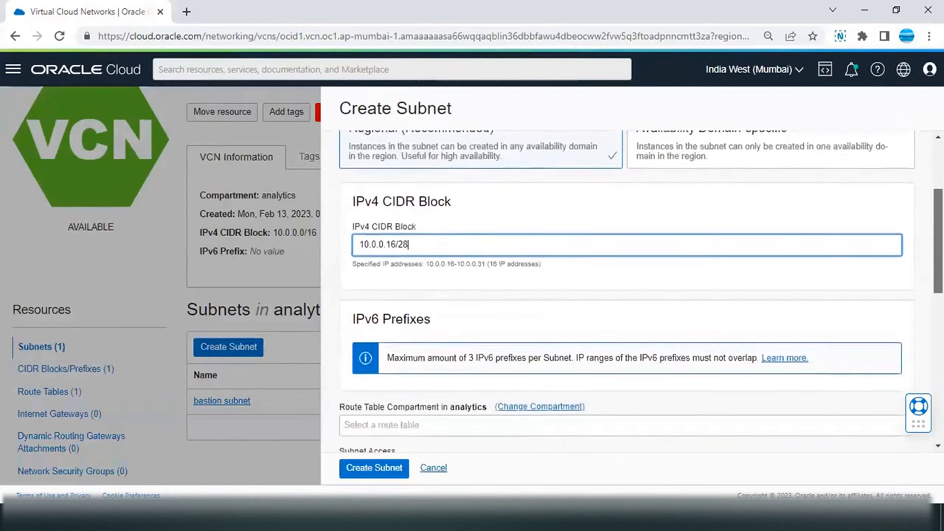
click(463, 285)
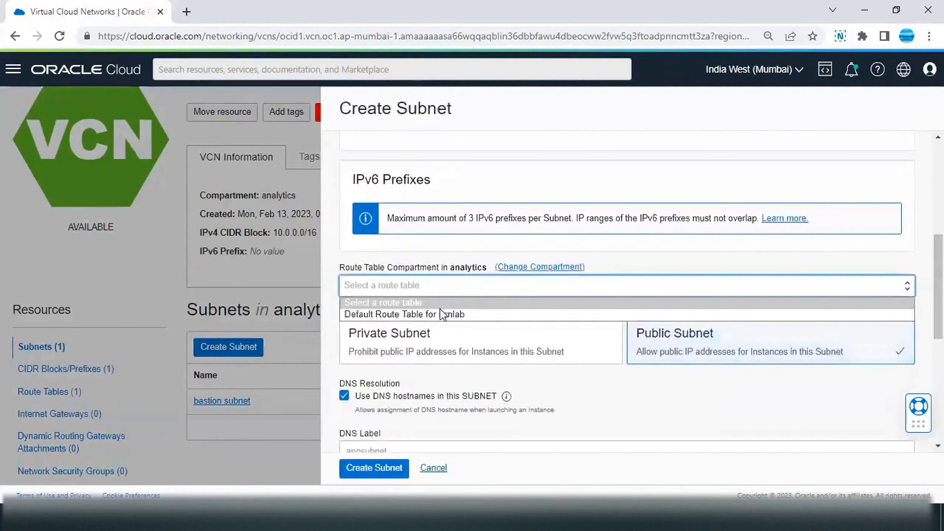
click(439, 310)
click(483, 344)
scroll(599, 348, down, 8)
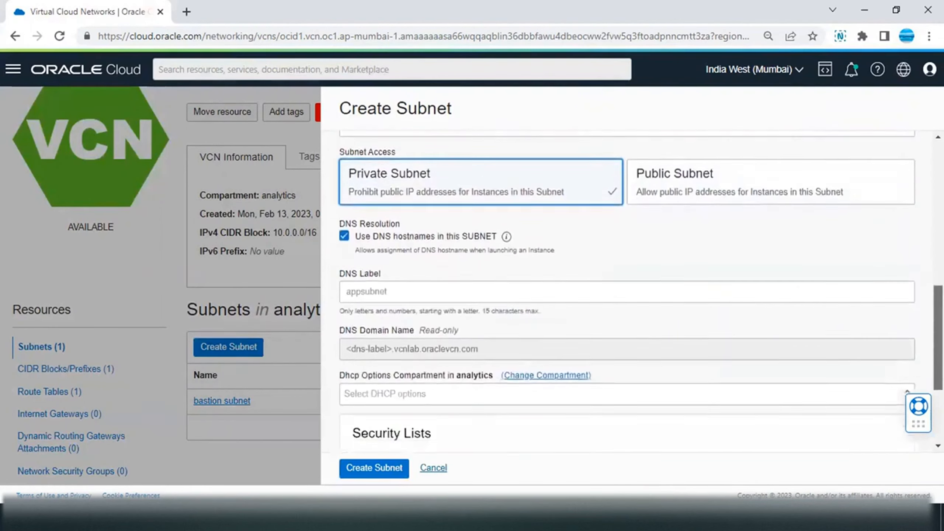
click(545, 340)
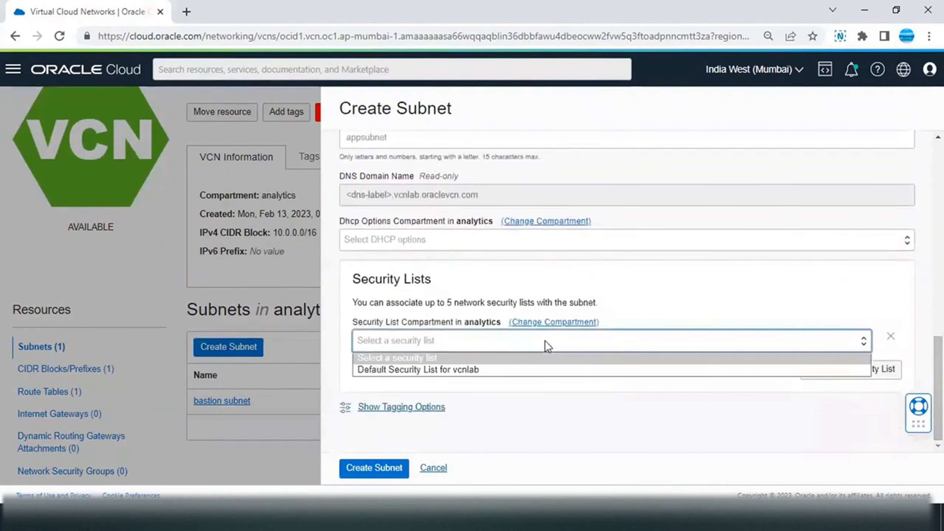
click(488, 374)
click(374, 467)
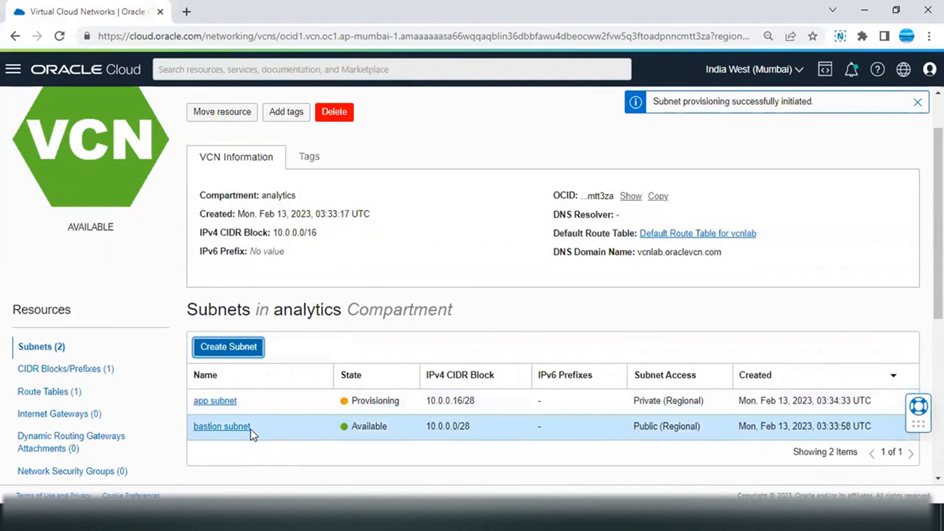
- Create an internet gateway named IGW for vcnlab in the analytics compartment
scroll(605, 354, down, 2)
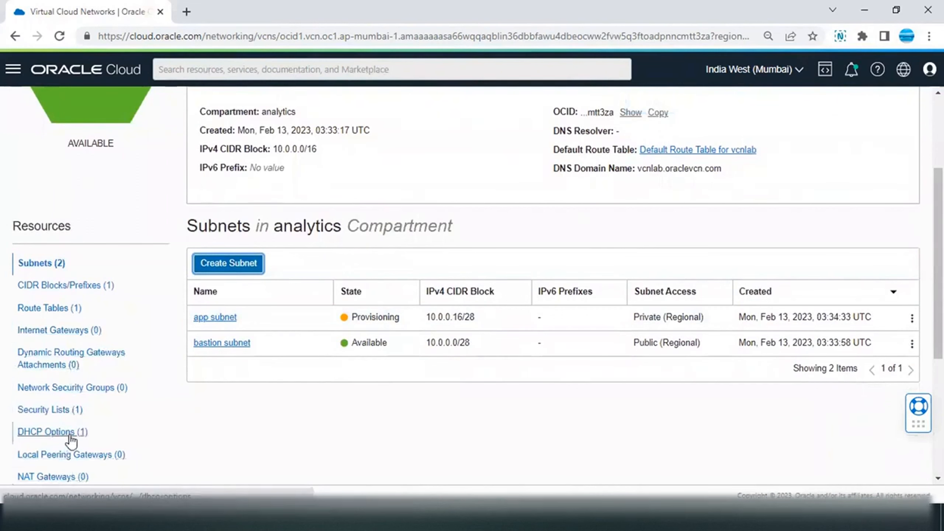
click(78, 331)
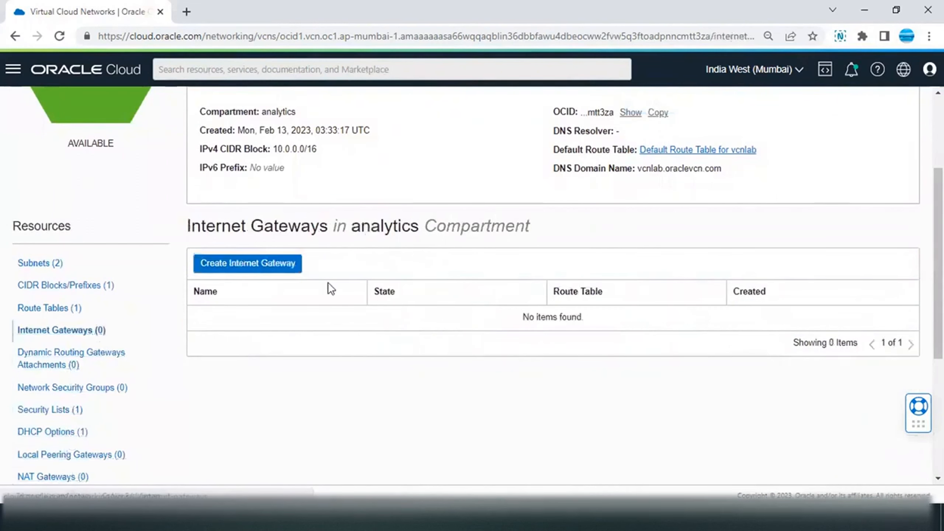
click(268, 270)
click(420, 169)
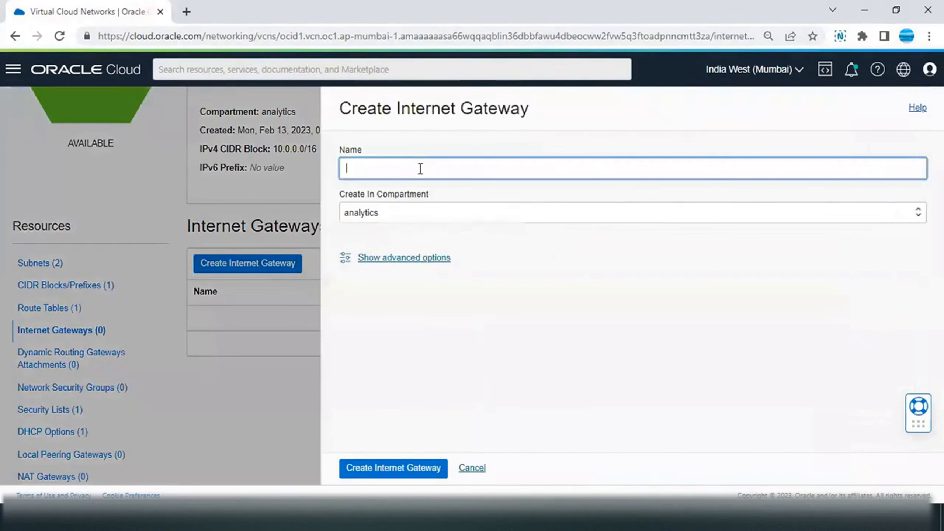
text(IGW)
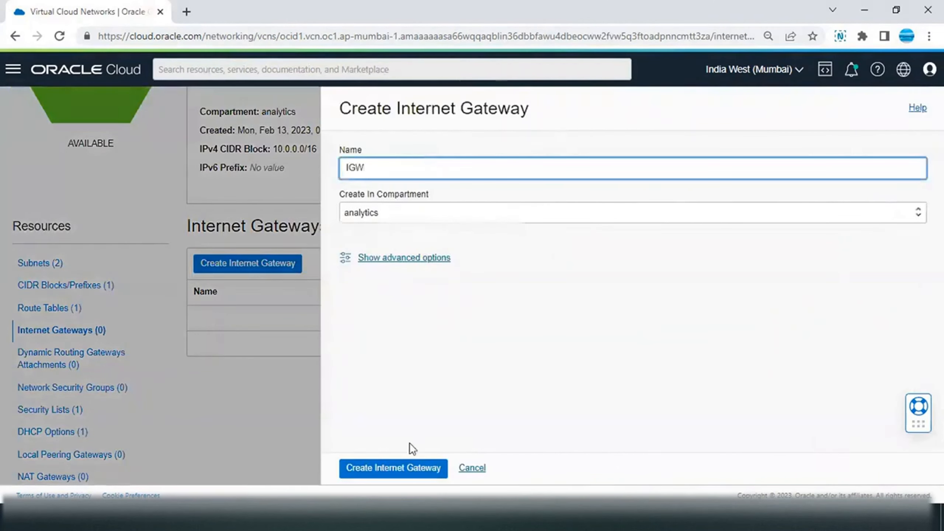
click(396, 469)
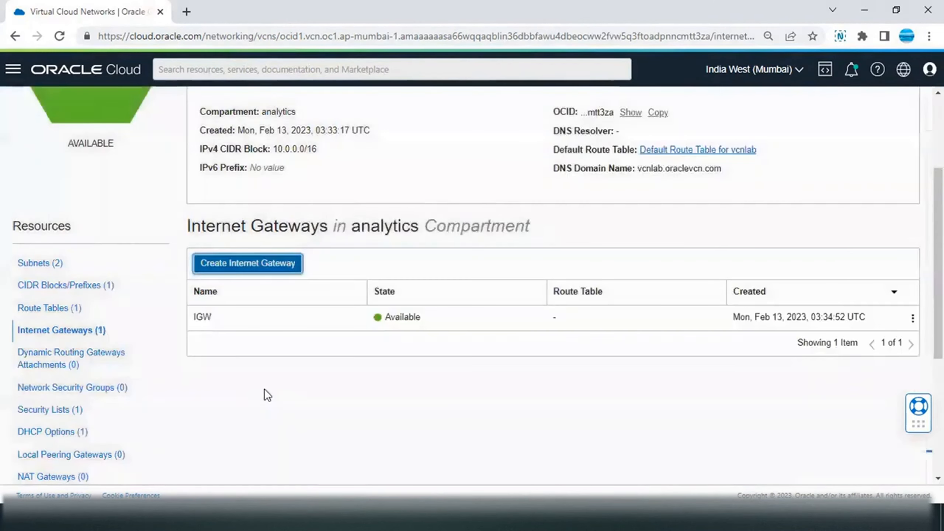
- Create a NAT gateway named NGW for vcnlab in the analytics compartment with an ephemeral public IP address
scroll(937, 263, down, 3)
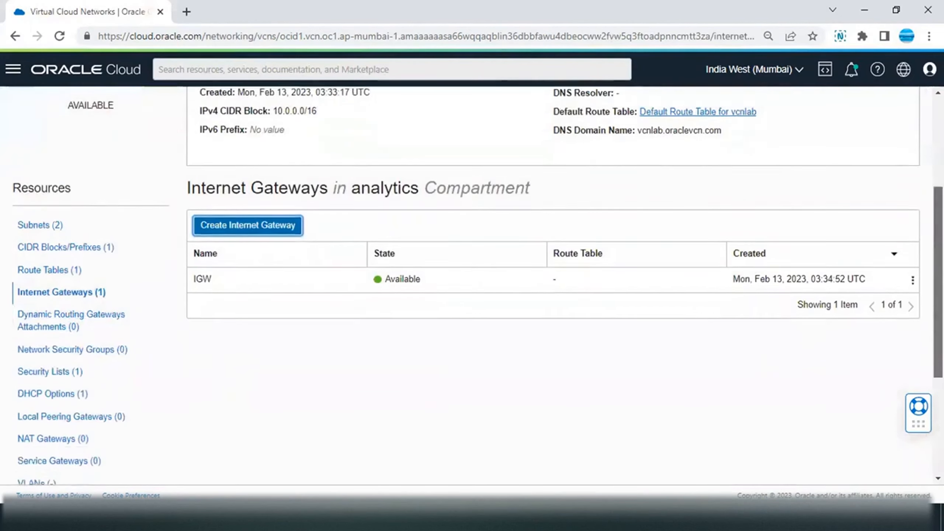
click(56, 363)
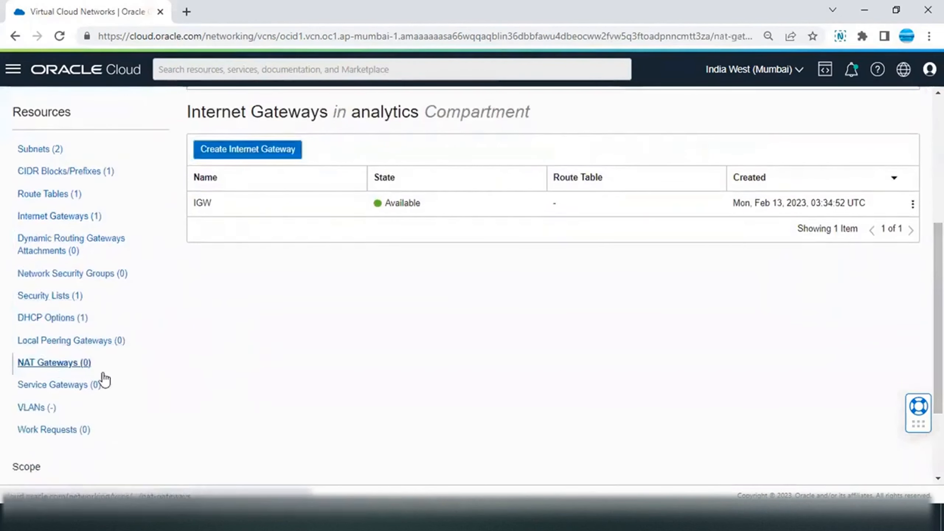
click(256, 152)
click(384, 187)
text(NGW)
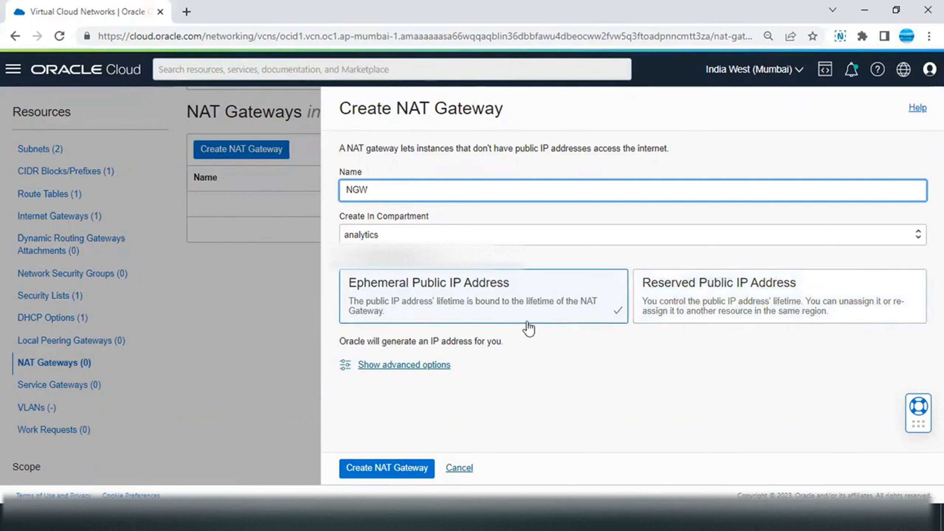
click(385, 476)
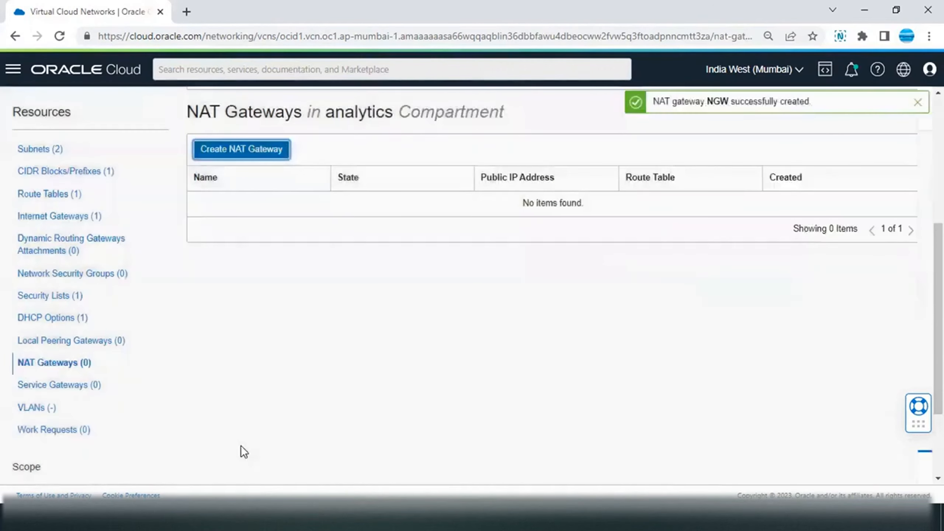
- Create a service gateway named SGW in the analytics compartment for All BOM Services In Oracle Services Network
click(78, 386)
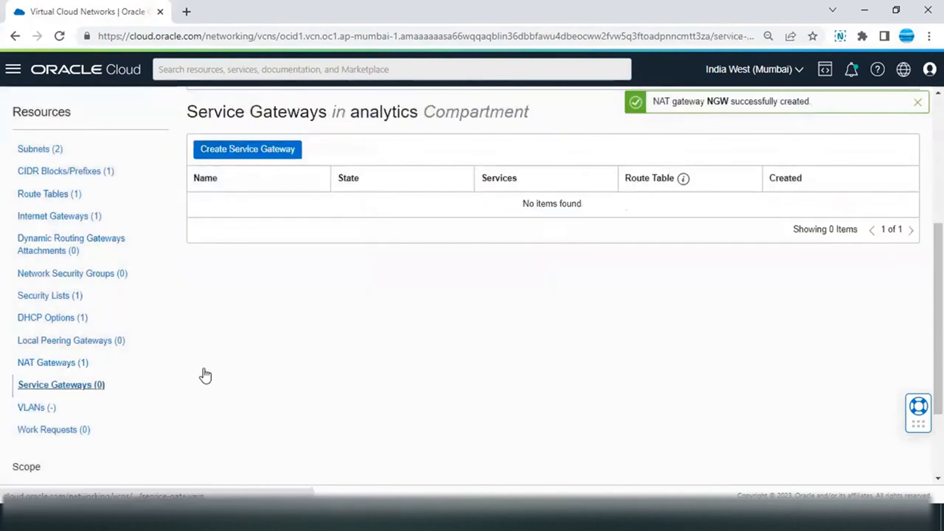
click(272, 149)
click(399, 265)
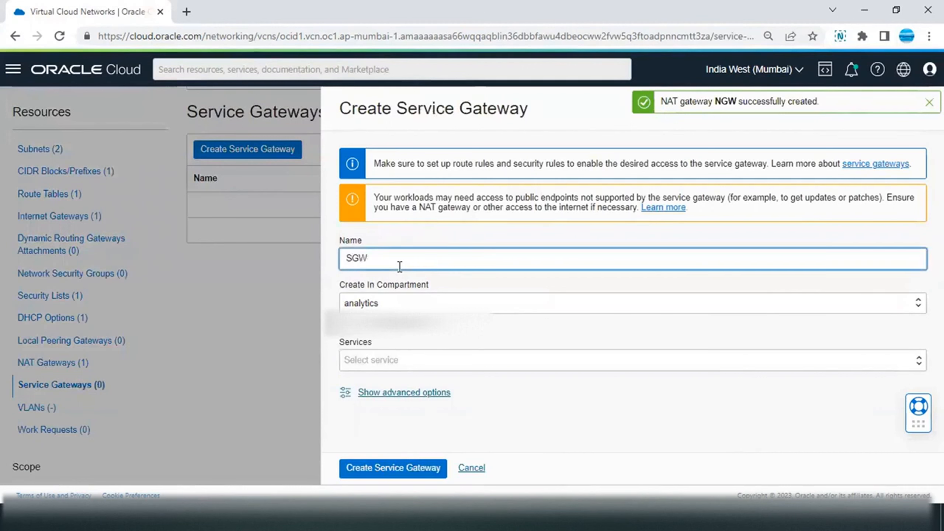
click(409, 356)
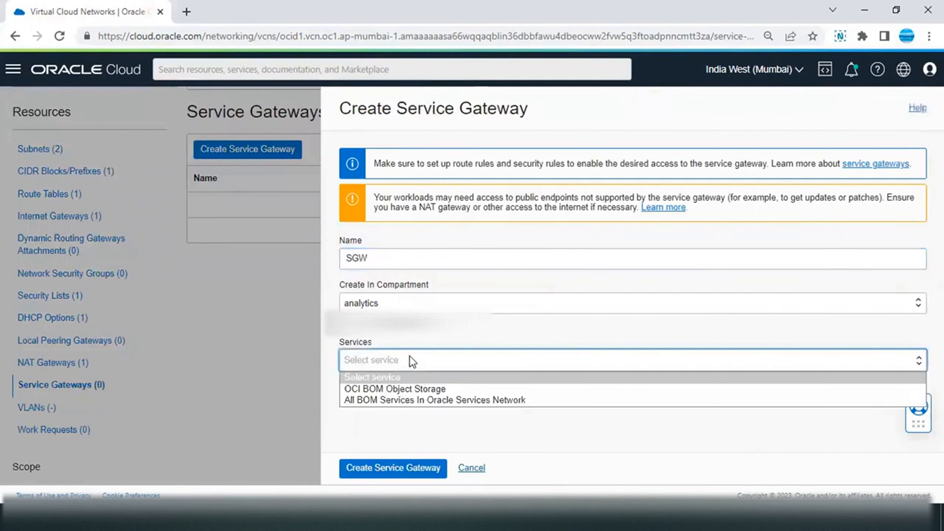
click(435, 401)
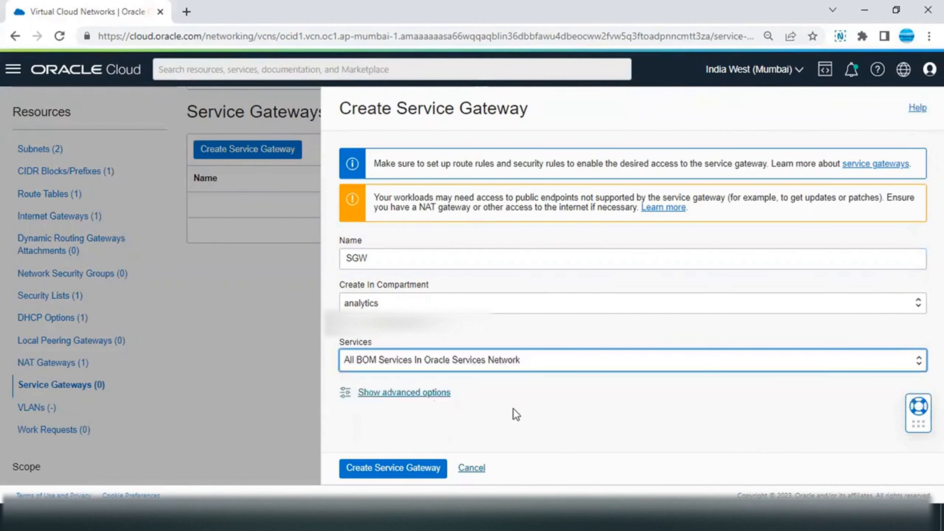
click(400, 479)
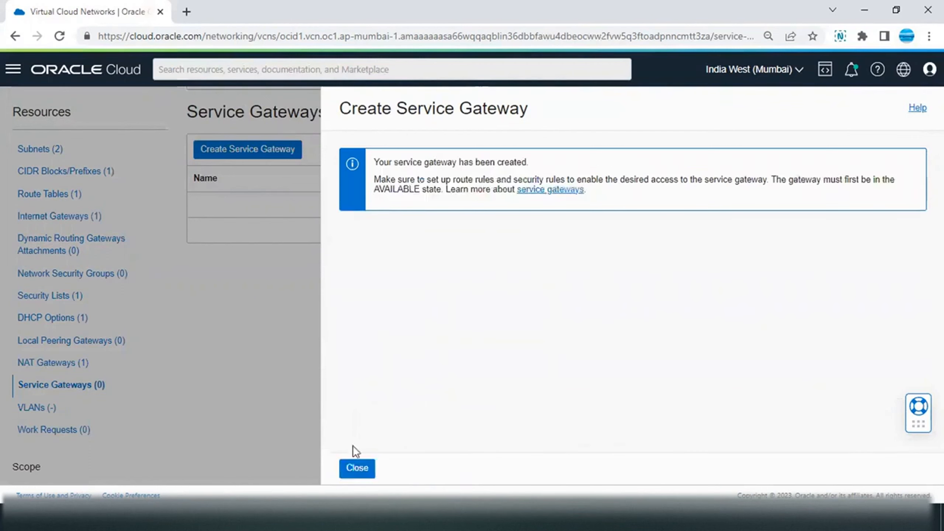
click(357, 467)
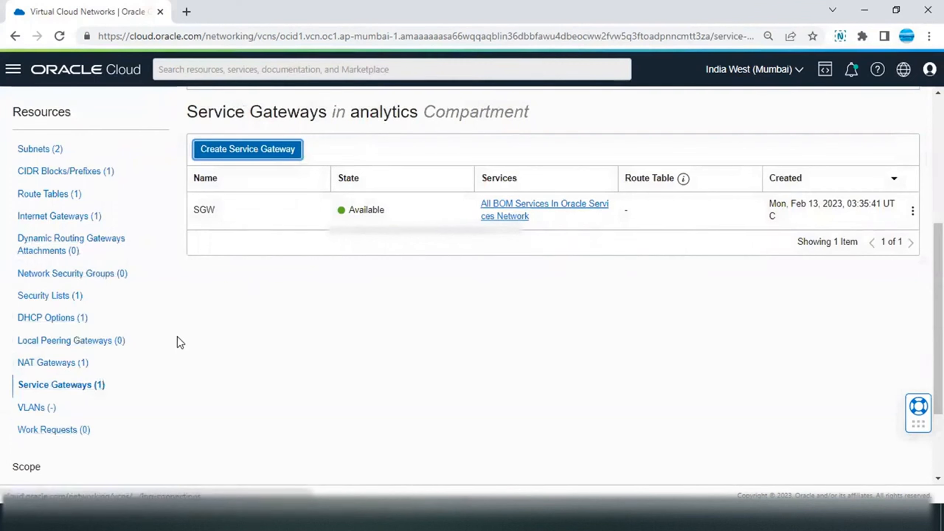
- Start a new security list in vcnlab named "Security List for Bastion Subnet"
click(58, 298)
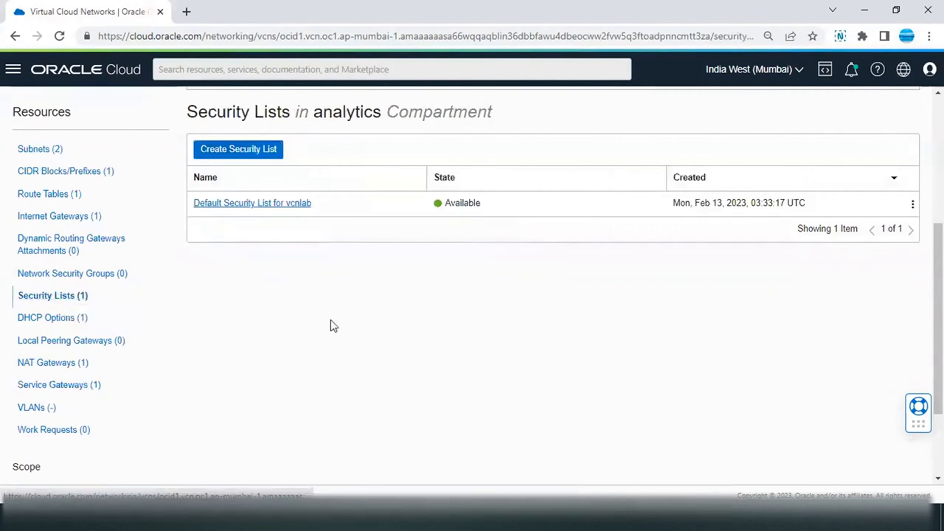
click(264, 150)
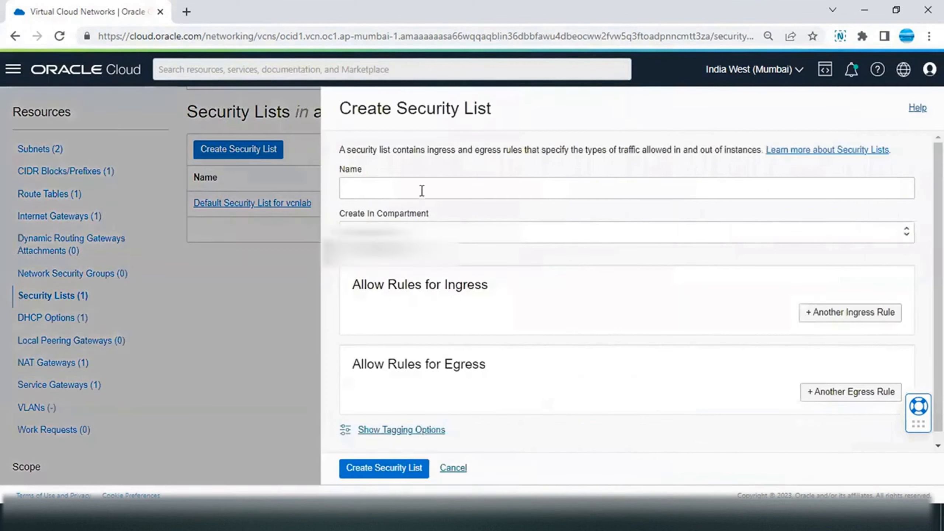
click(417, 182)
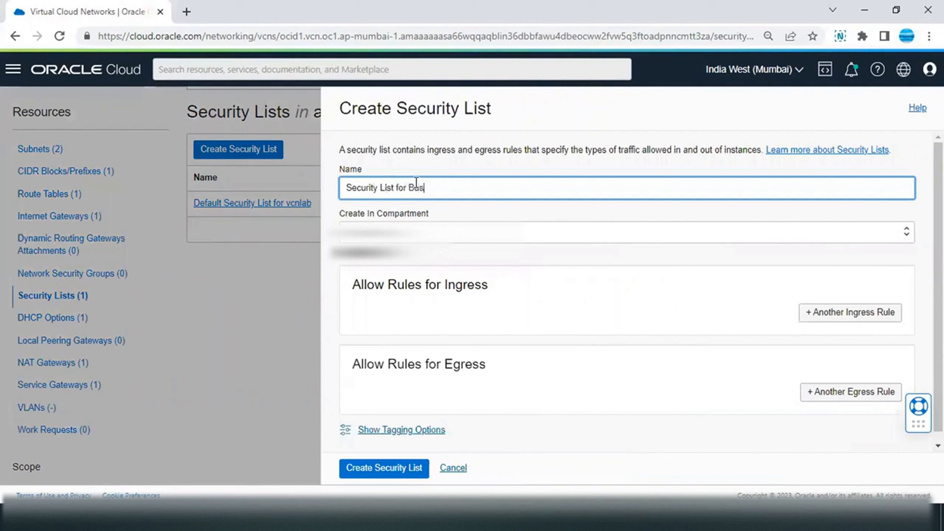
text(Security List for Bastion Subnet)
- Add an ingress rule to the bastion security list allowing TCP from source CIDR 0.0.0.0/0 to destination port 22
click(809, 312)
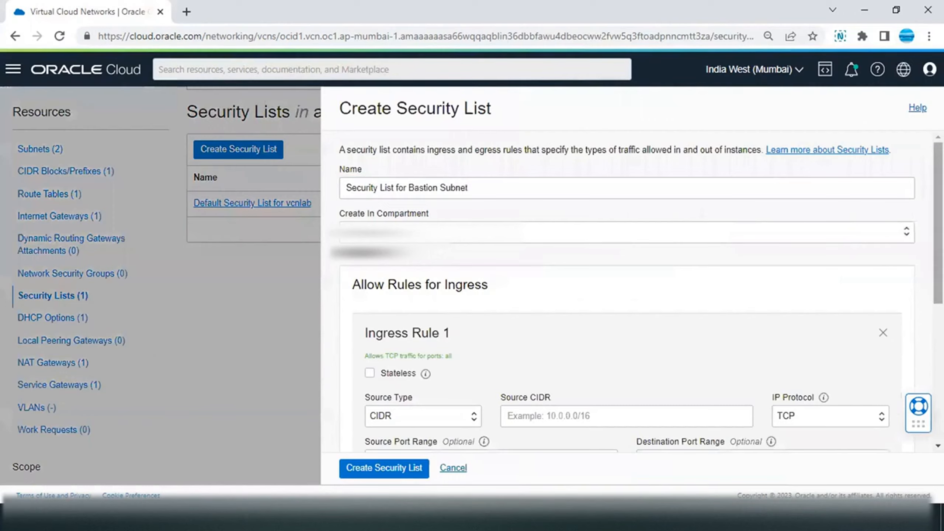
scroll(658, 309, down, 3)
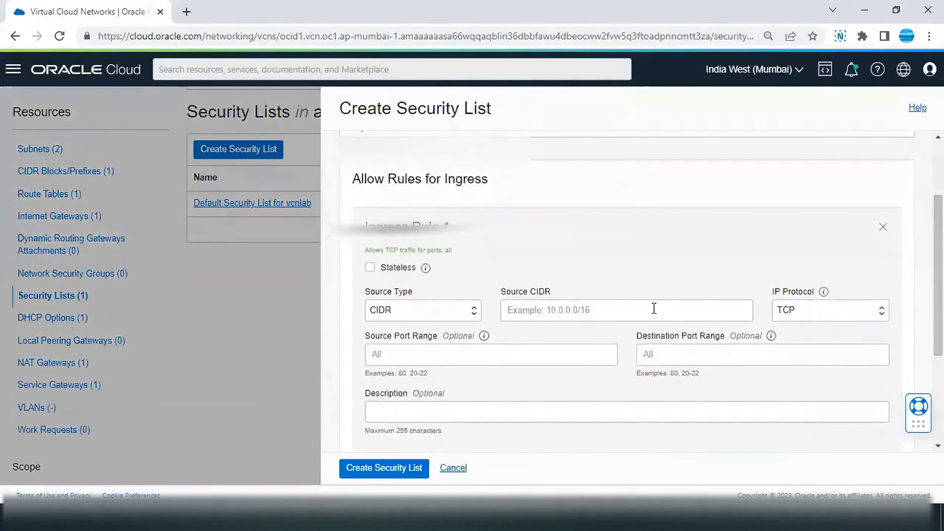
click(654, 309)
text(0.0)
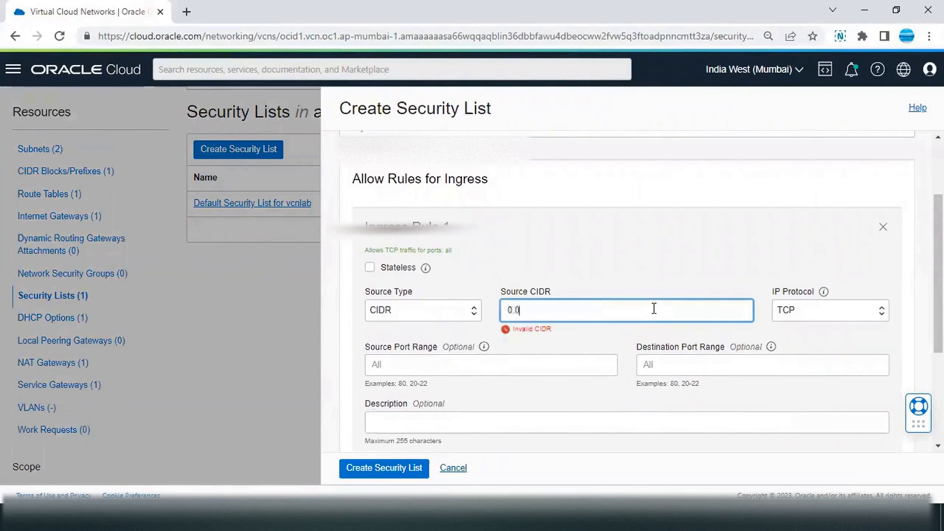
text(.0.0/0)
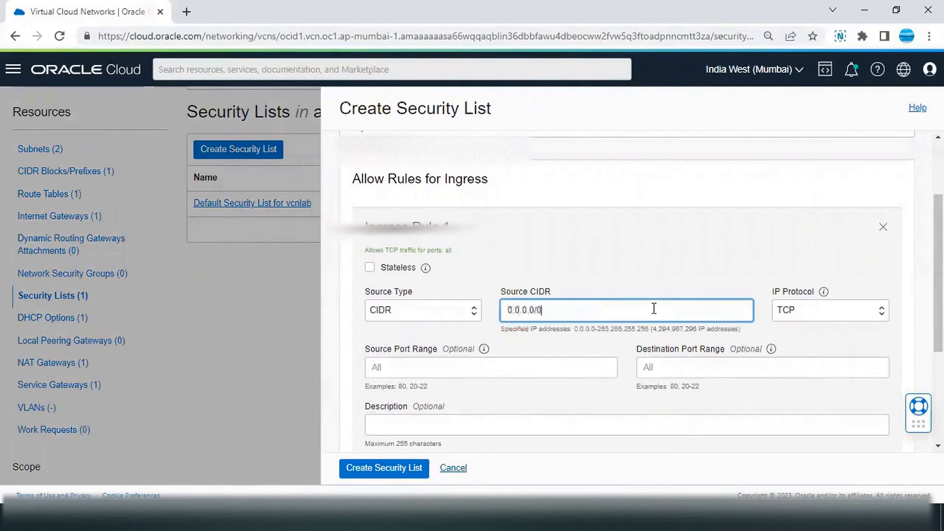
click(680, 364)
text(22)
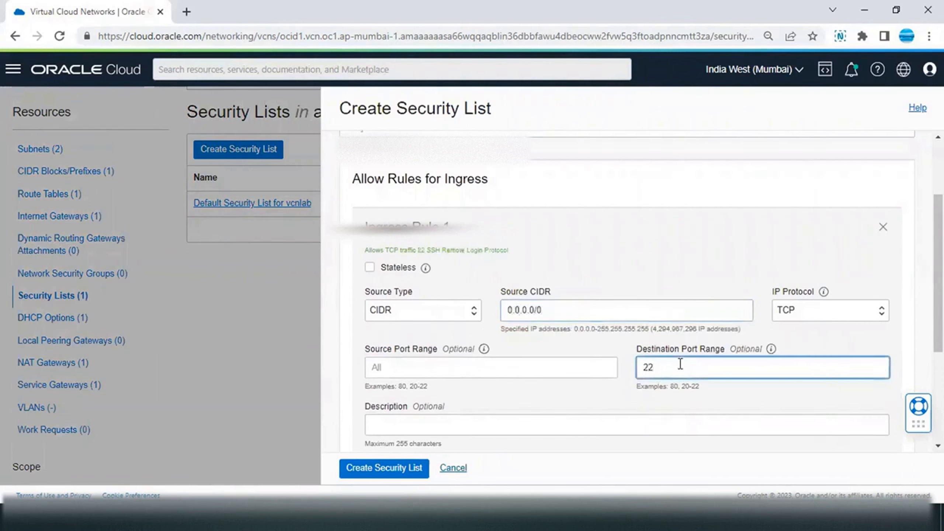
- Add an egress rule allowing TCP to destination CIDR 10.0.0.0/16 on destination port 22 and create the bastion security list
scroll(680, 364, down, 2)
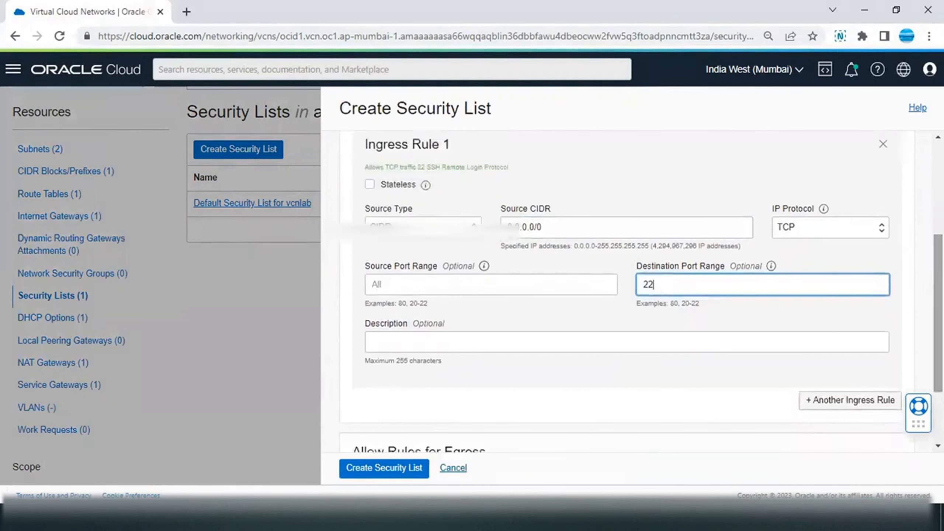
scroll(903, 357, down, 3)
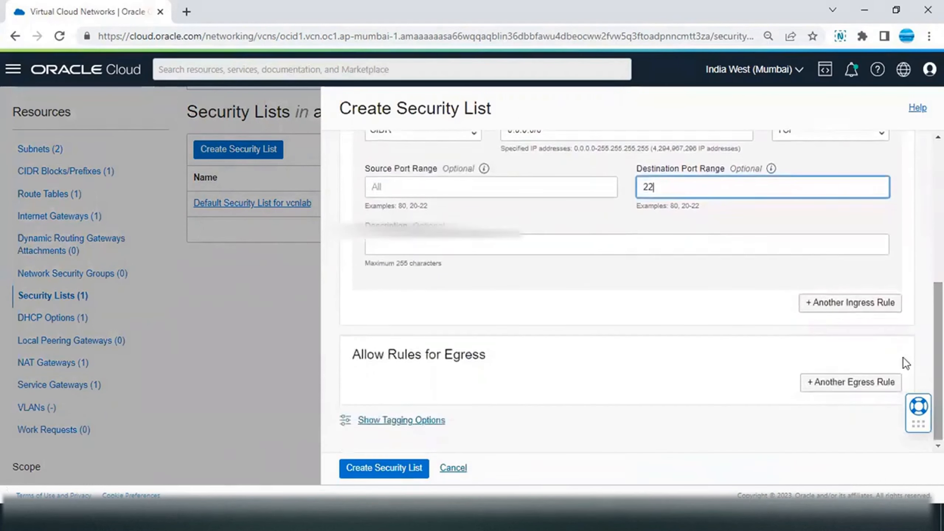
click(849, 383)
scroll(579, 249, down, 5)
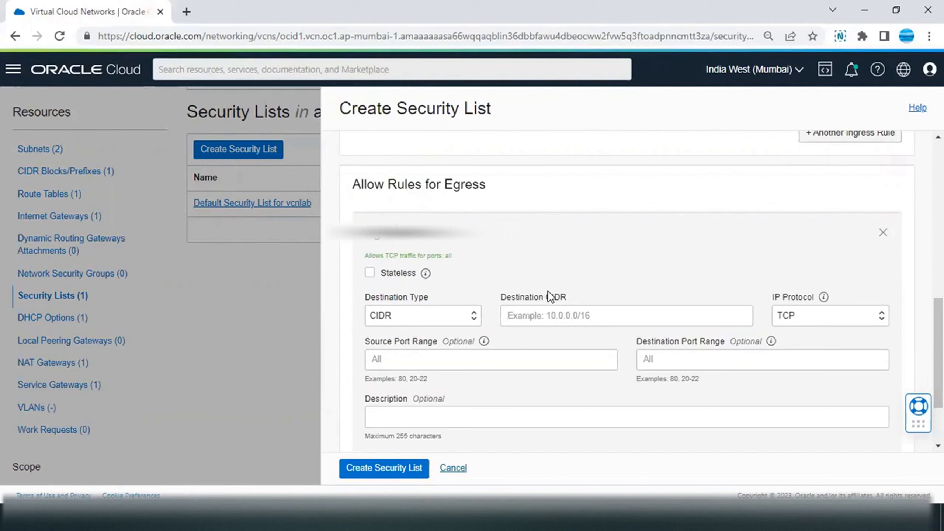
click(534, 316)
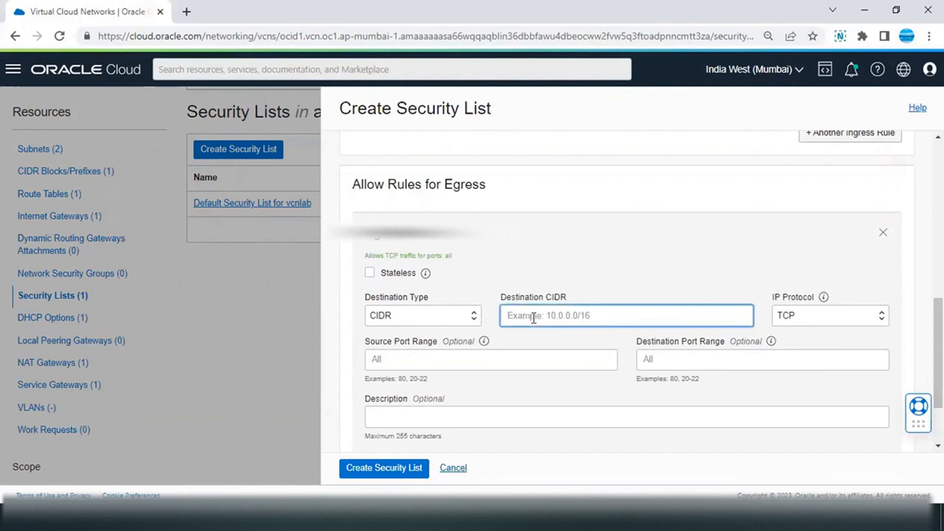
text(10.0.0.0)
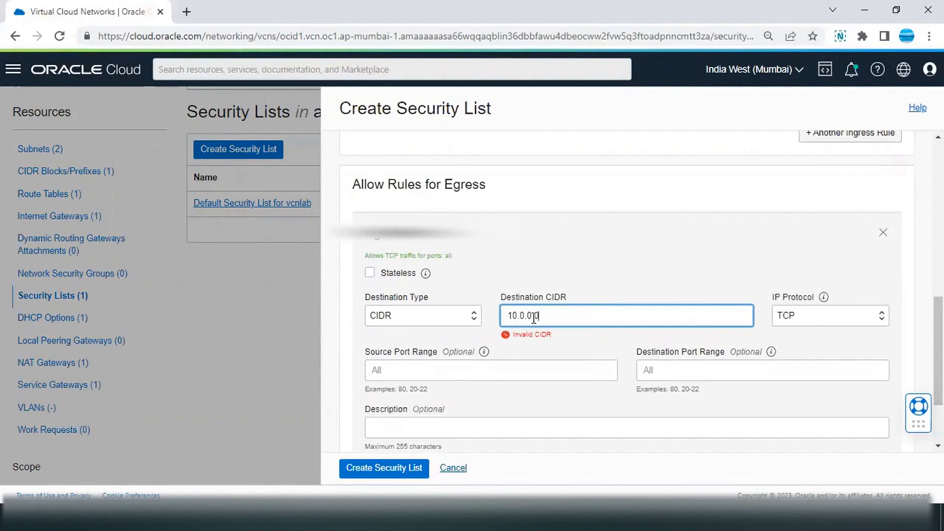
text(/16)
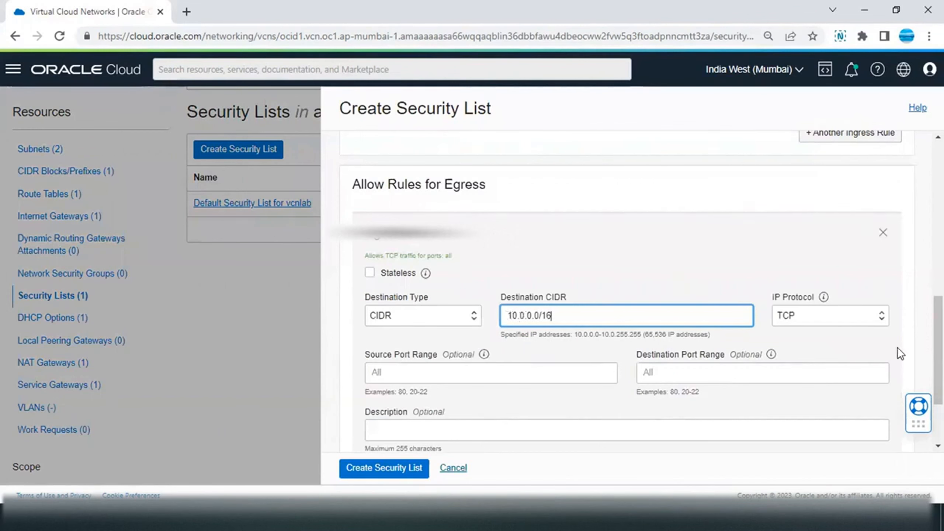
scroll(897, 354, down, 3)
click(681, 277)
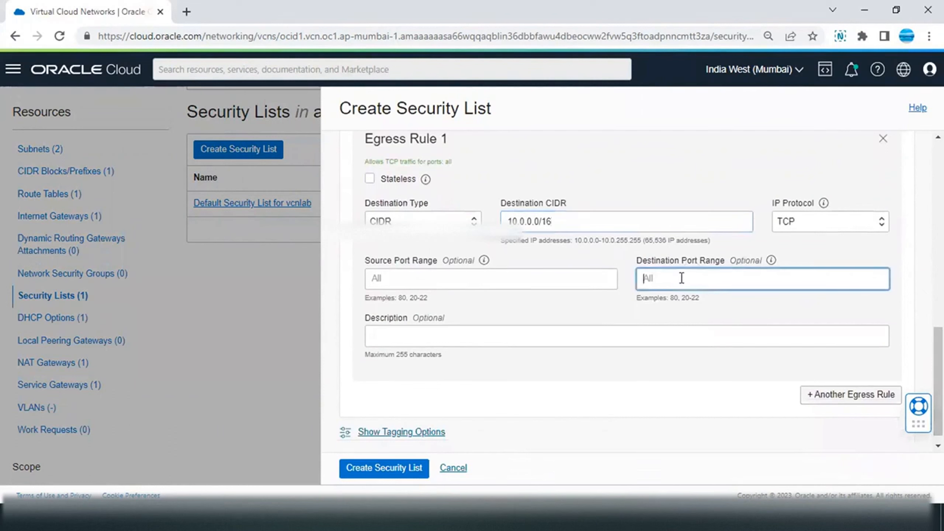
text(22)
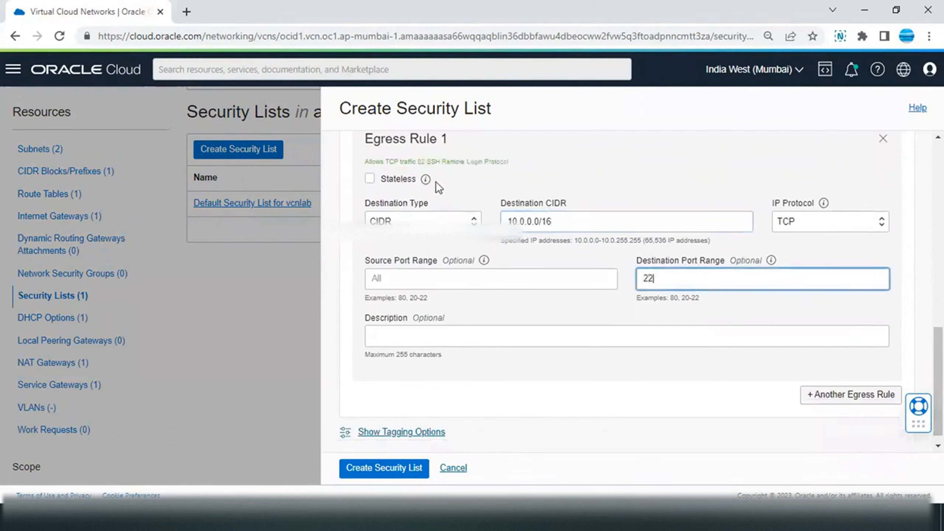
mouse_move(425, 181)
click(394, 468)
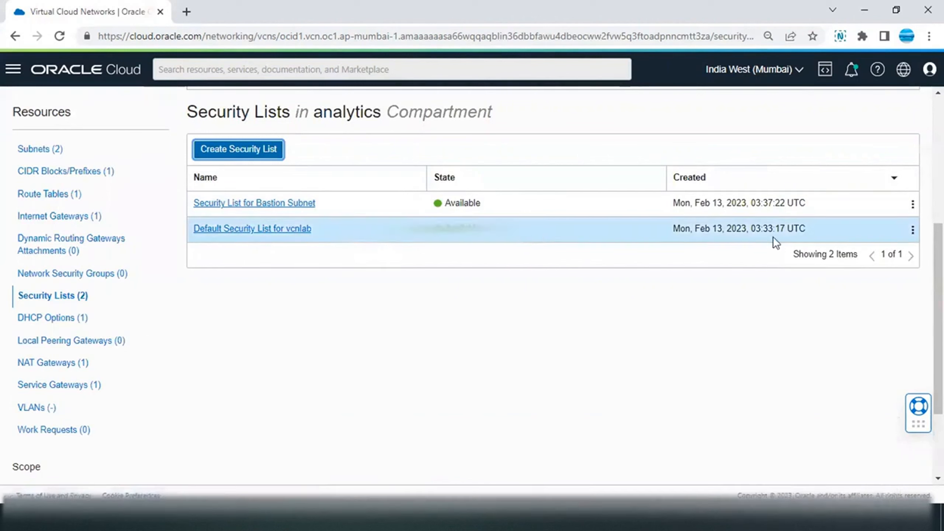
- Start another security list in vcnlab named "Security List for Private Subnet"
click(259, 152)
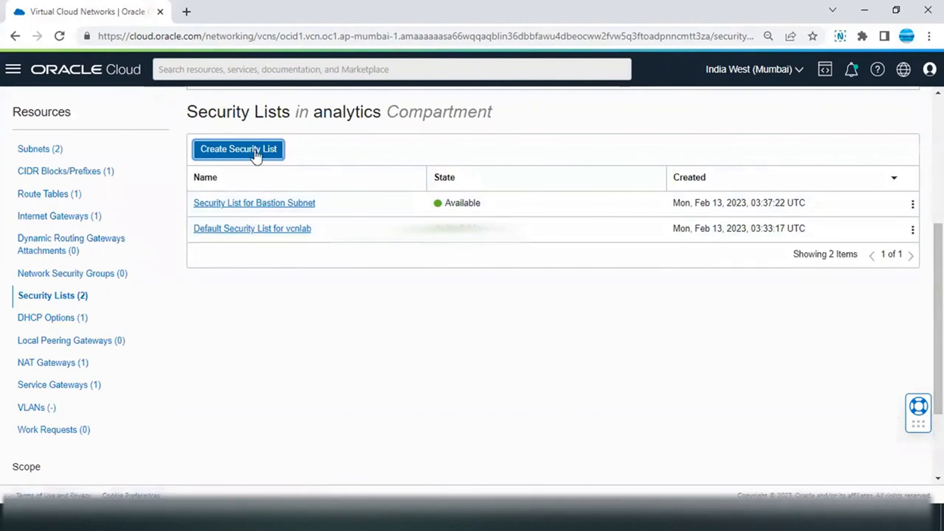
click(453, 190)
text(Se)
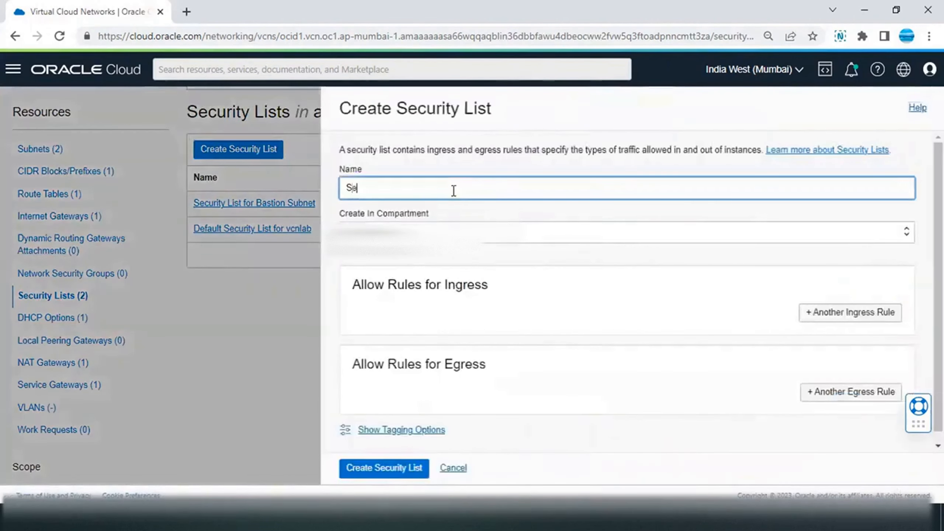
text(curity List for Private Subnet)
- Add an ingress rule to the private subnet's security list allowing TCP from source CIDR 10.0.0.0/28 to destination port 22
click(875, 322)
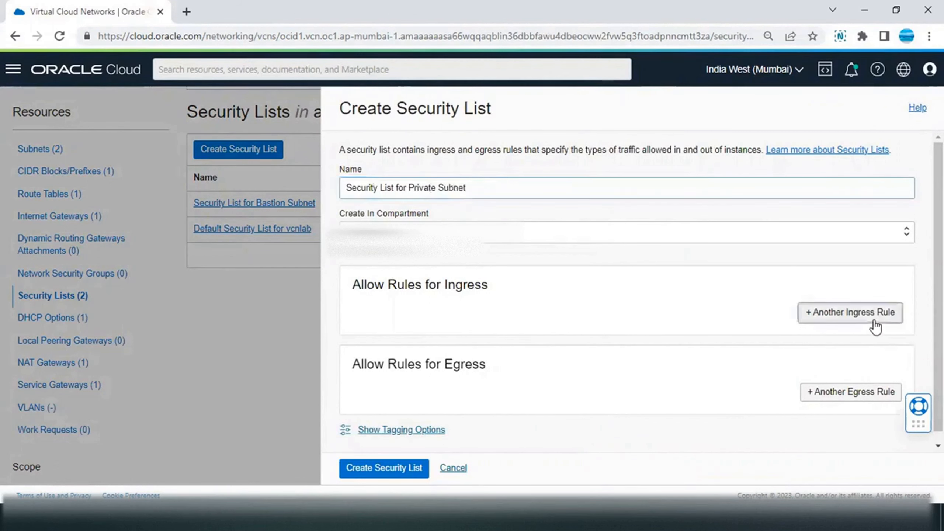
scroll(875, 327, down, 3)
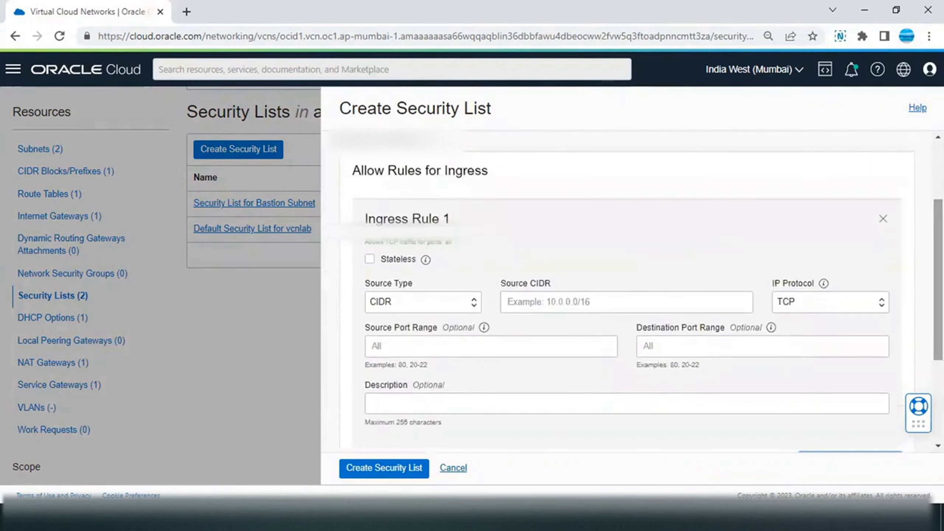
click(585, 306)
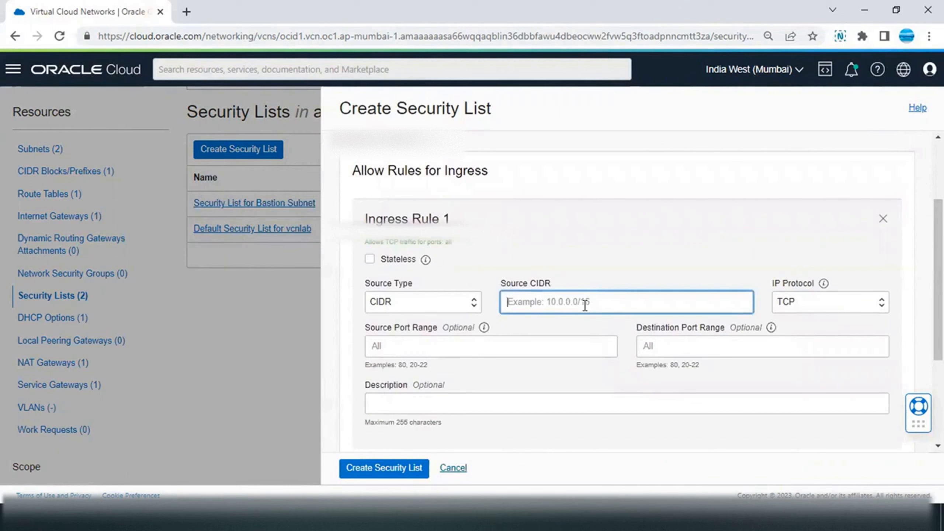
text(10.0.0.0)
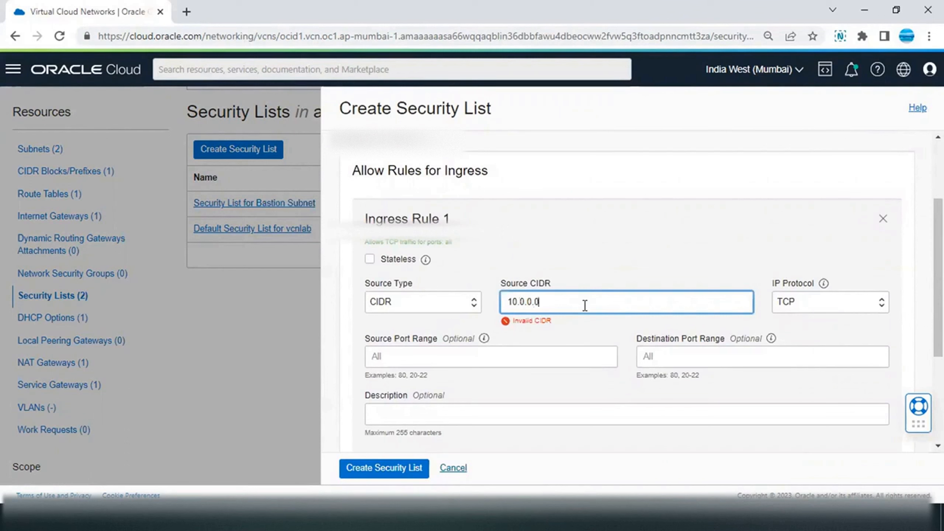
text(/28)
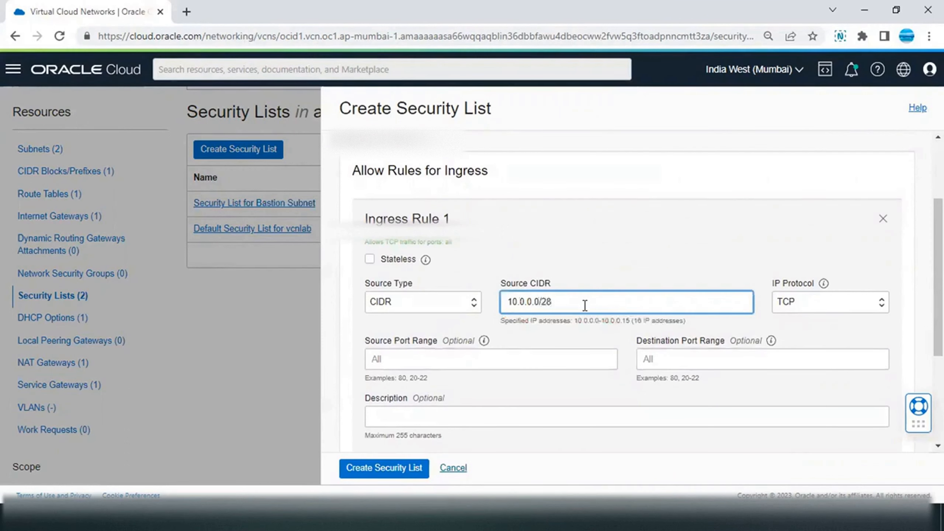
click(733, 360)
text(22)
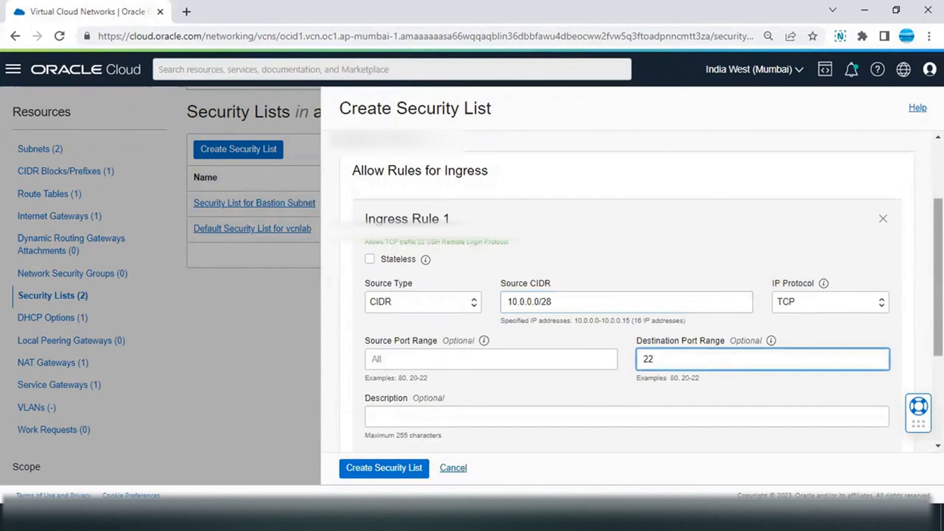
- Add an egress rule to the private subnet's security list allowing TCP, entering 0.0.0.0.0/0 as the destination CIDR
scroll(880, 380, down, 5)
click(880, 380)
scroll(649, 318, down, 5)
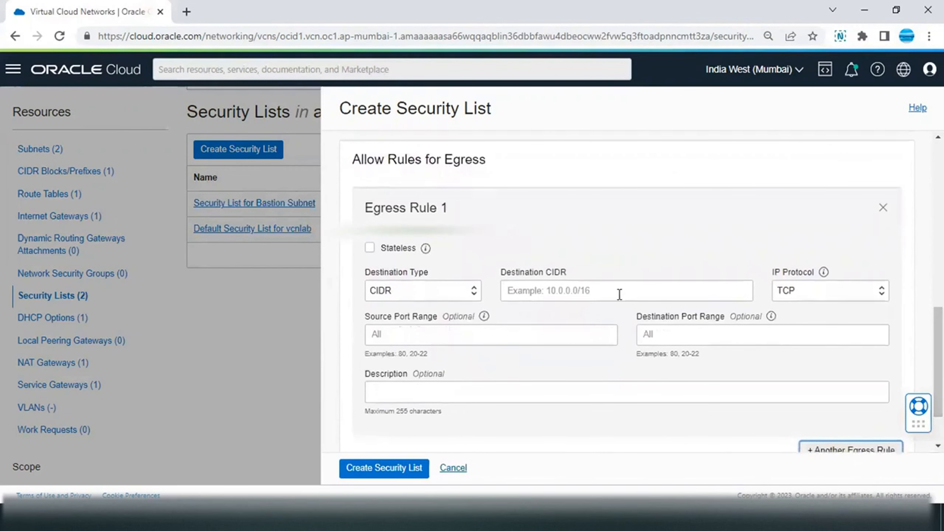
click(620, 294)
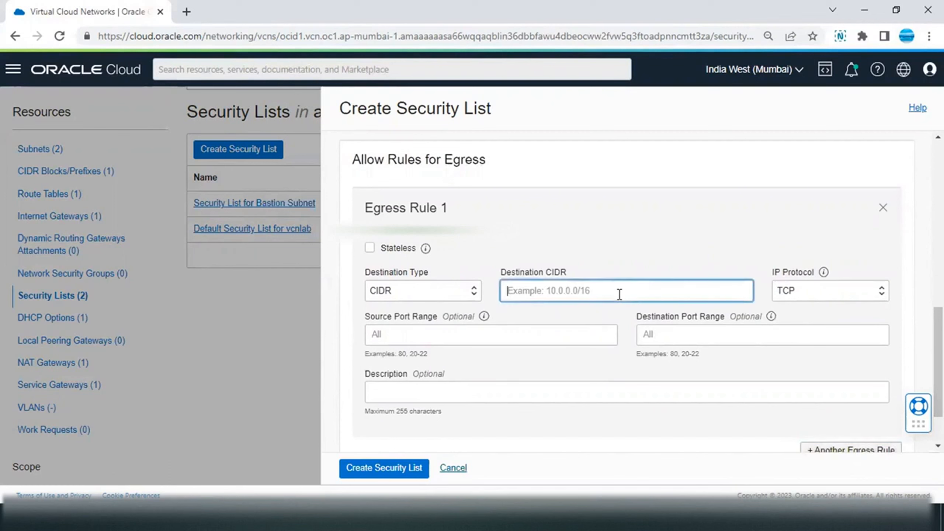
text(0)
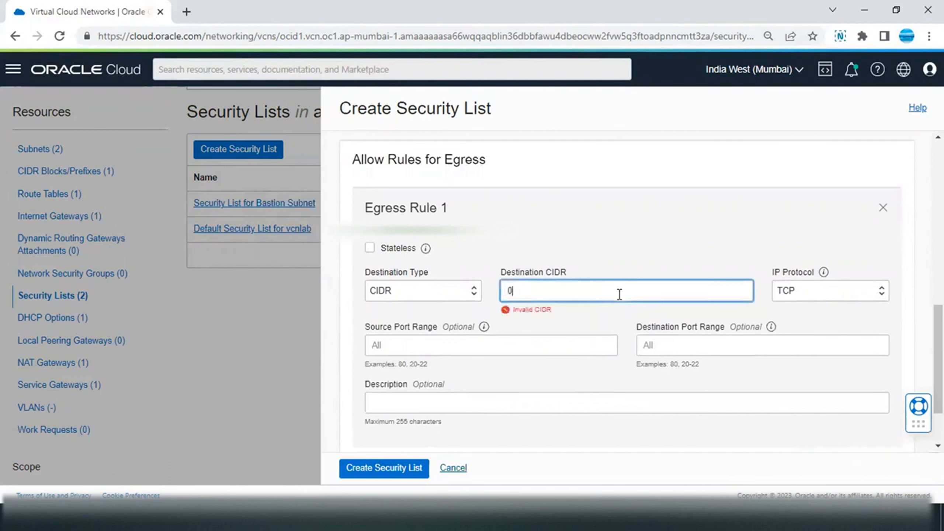
text(.0.0.0/0)
scroll(632, 298, down, 2)
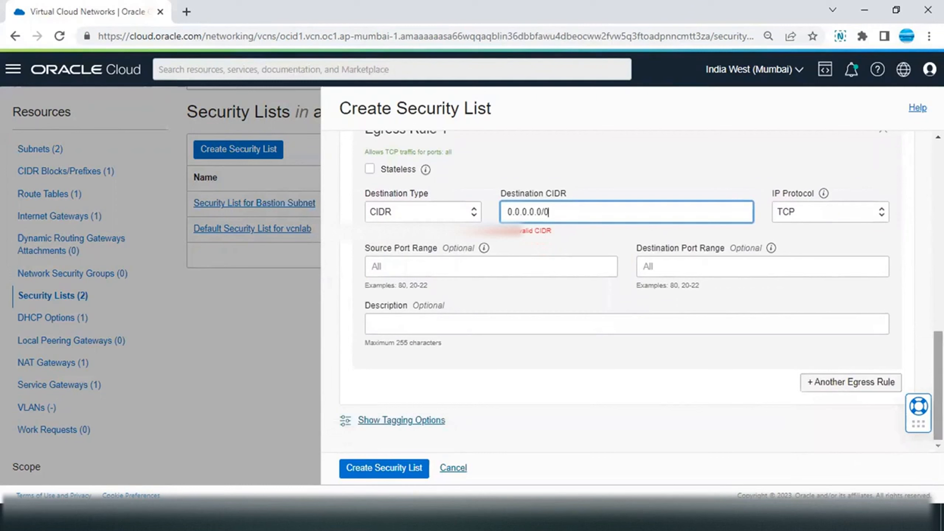
- Add a second egress rule allowing TCP to the service All BOM Services In Oracle Services Network and try to create the security list
click(833, 387)
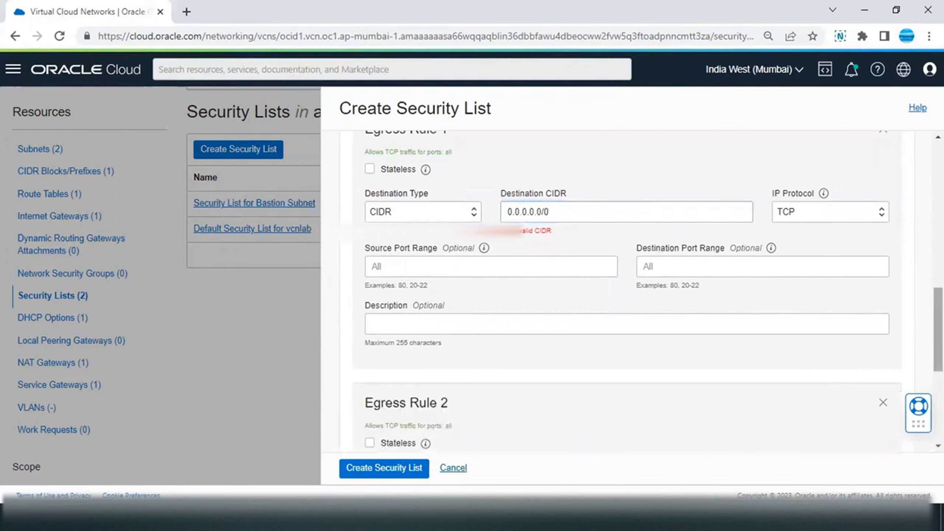
scroll(611, 260, down, 5)
click(405, 255)
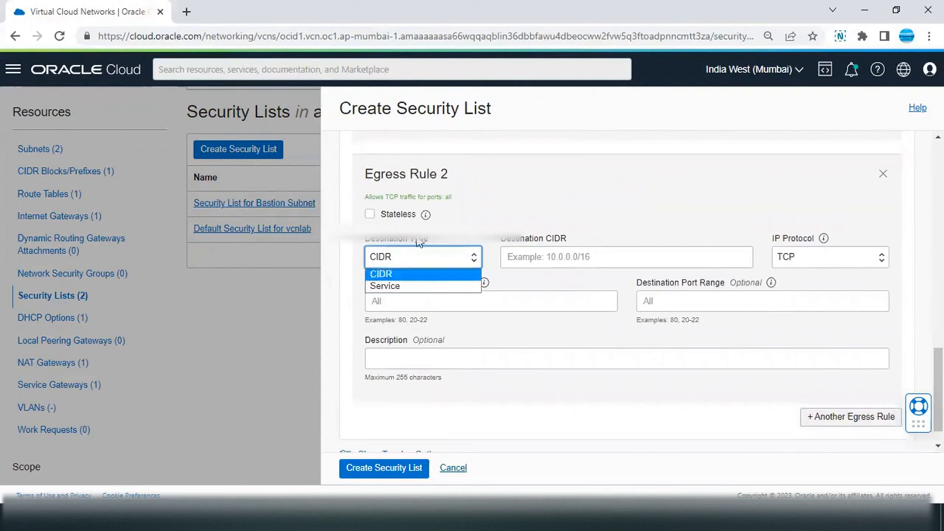
click(399, 286)
click(539, 260)
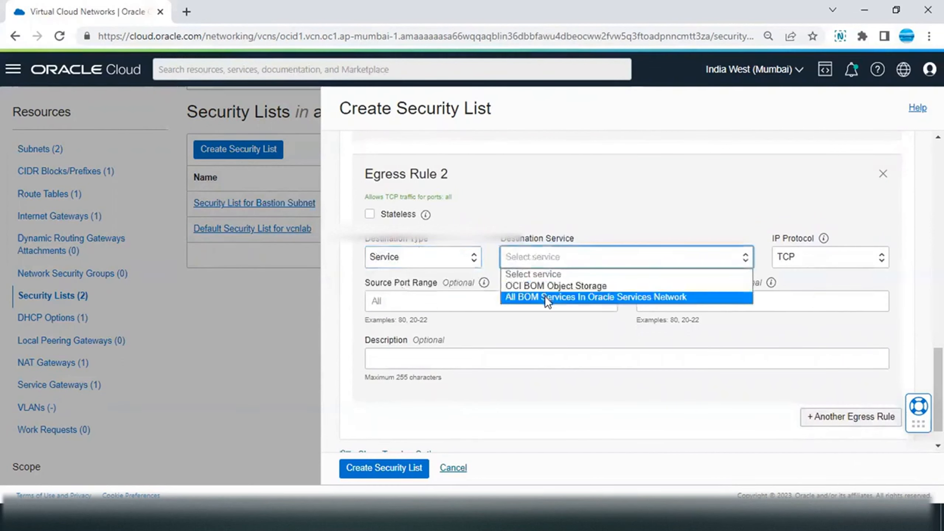
click(546, 298)
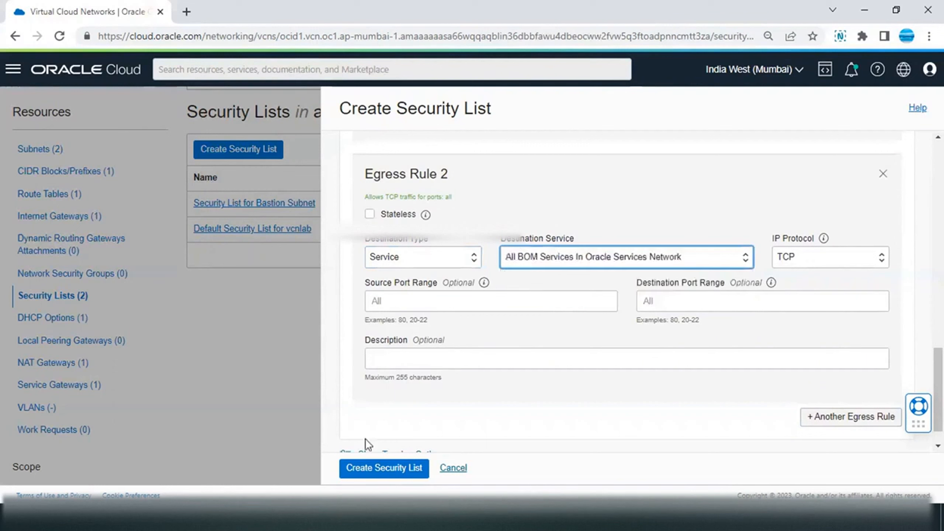
click(399, 468)
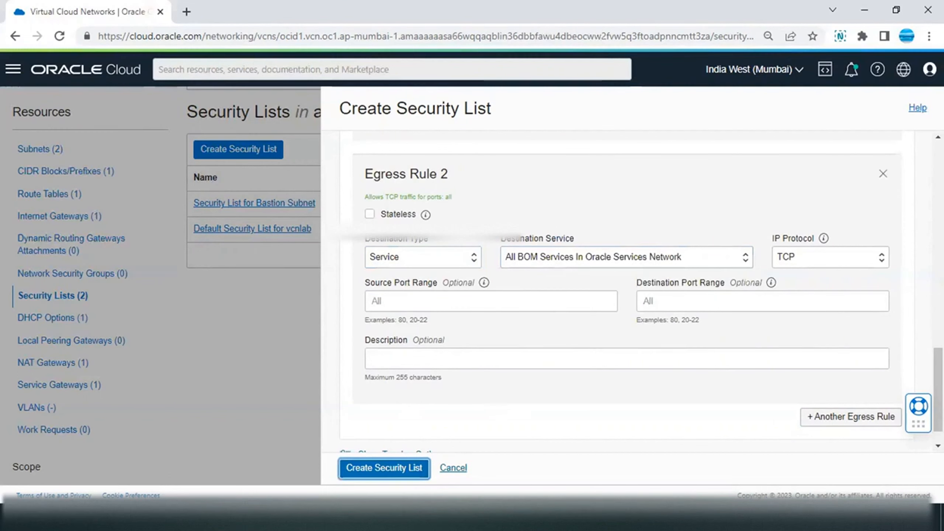
- Correct the first egress rule's destination CIDR to 0.0.0.0/0 and create the private subnet's security list
scroll(628, 294, up, 10)
scroll(629, 294, down, 3)
click(538, 260)
key(Delete)
key(Delete)
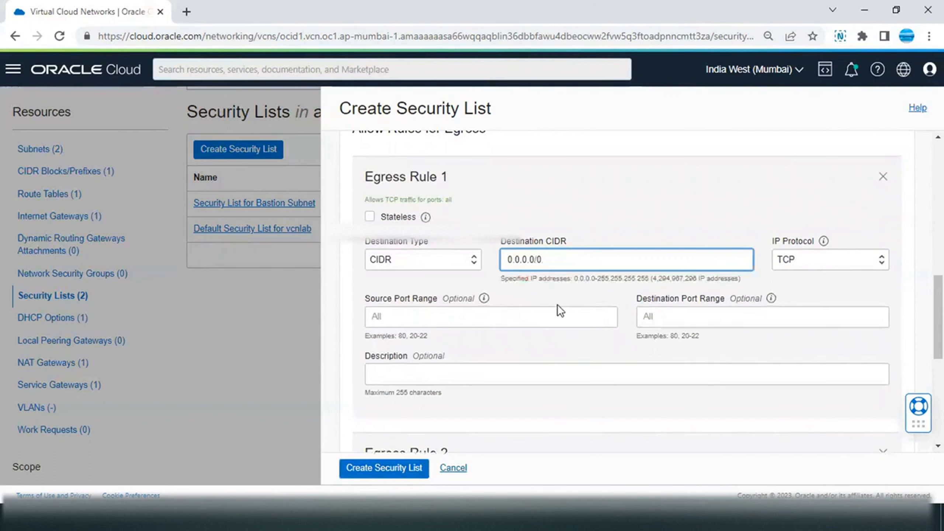
scroll(647, 411, down, 8)
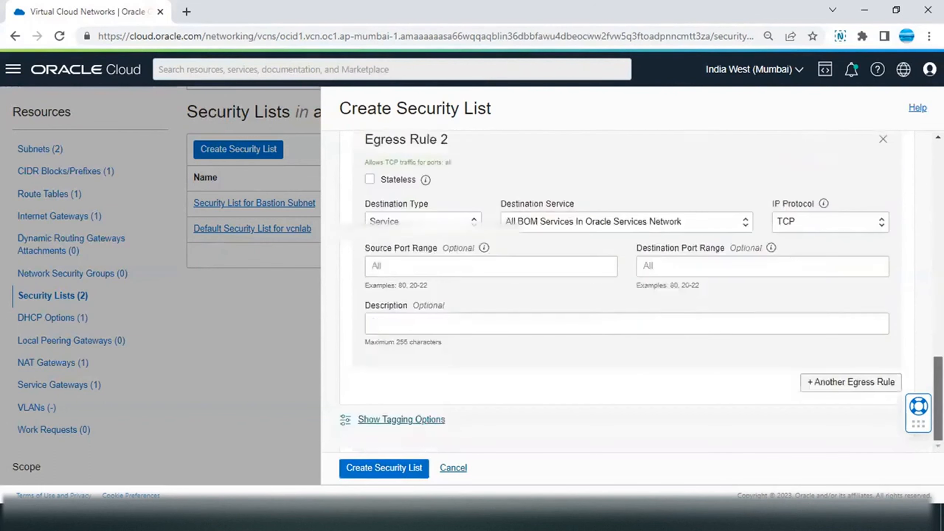
click(424, 465)
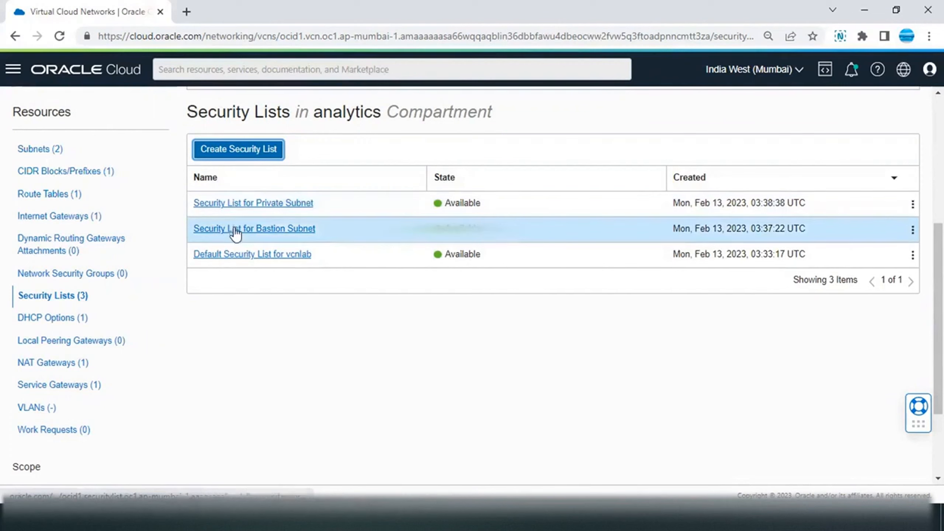
- Add "Security List for Bastion Subnet" to the bastion subnet of vcnlab
click(40, 149)
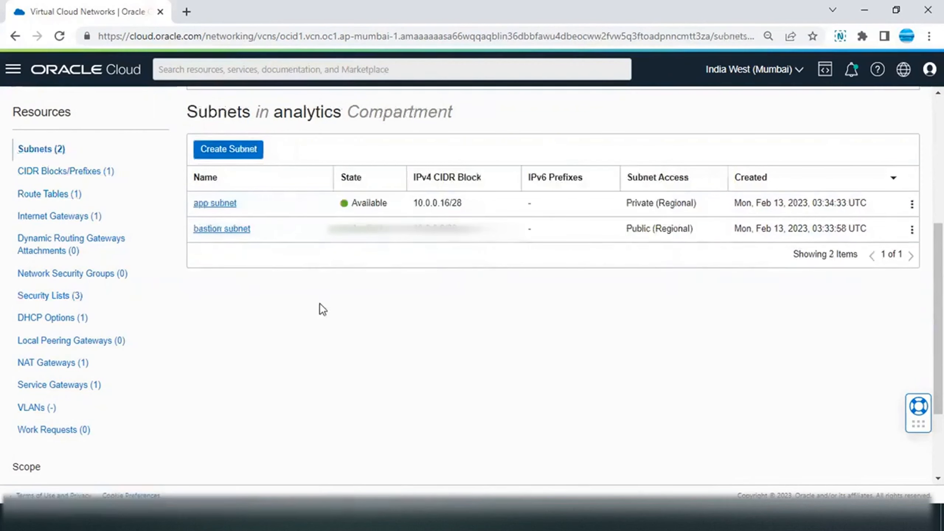
click(222, 229)
scroll(880, 316, down, 2)
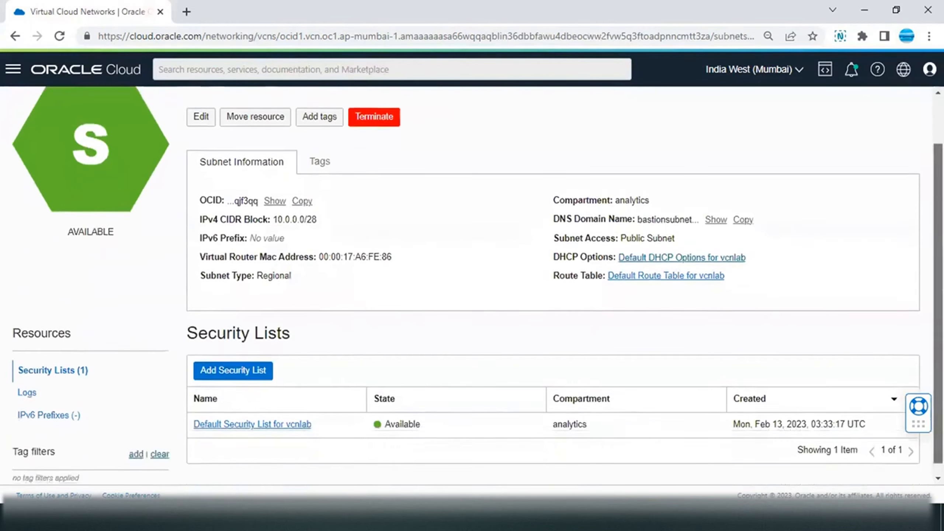
click(252, 370)
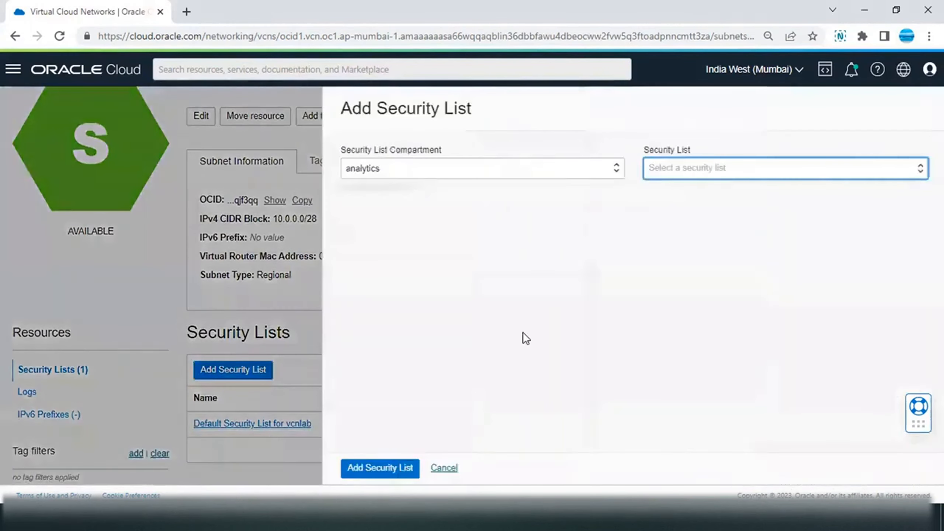
click(712, 168)
click(711, 208)
click(383, 470)
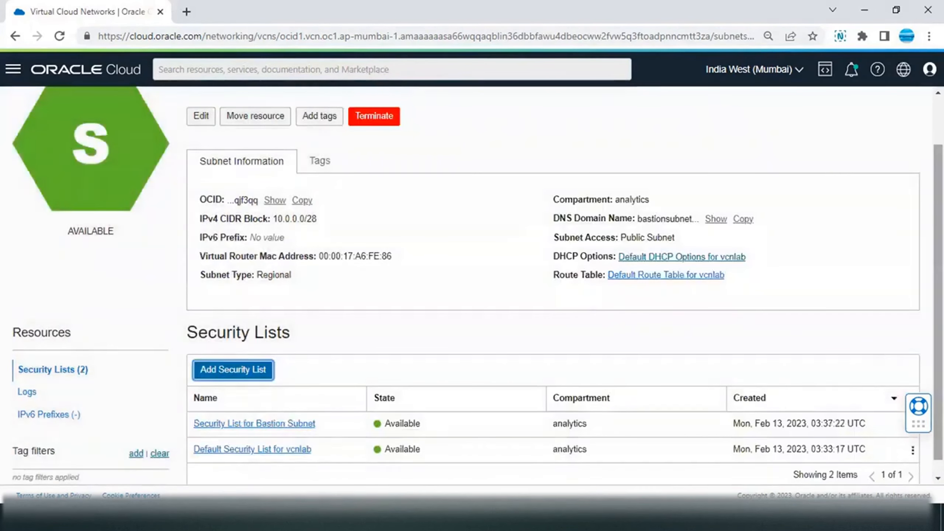
- Remove "Default Security List for vcnlab" from the bastion subnet
scroll(874, 402, down, 1)
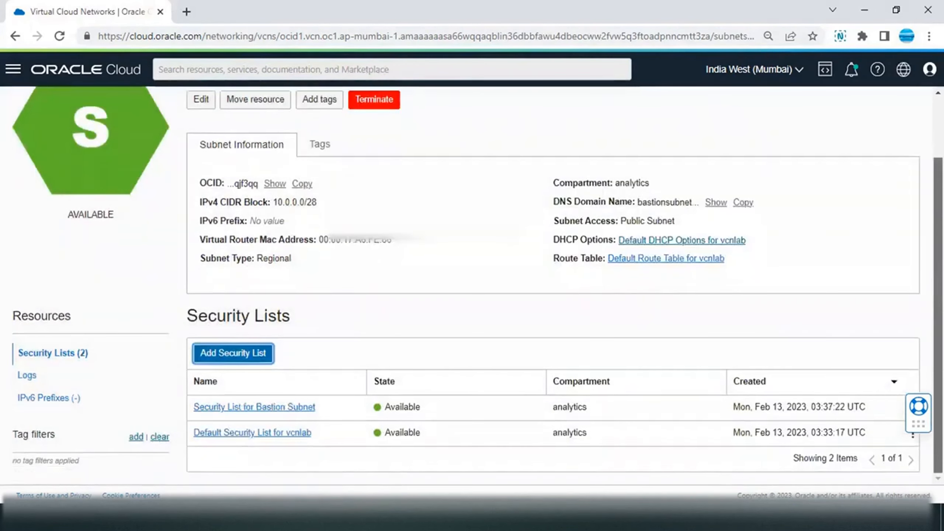
click(913, 437)
click(857, 464)
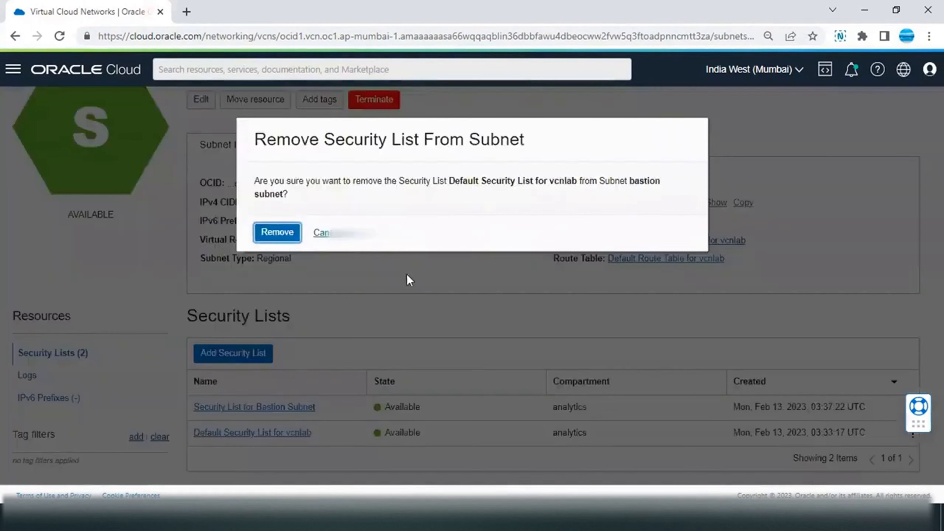
click(283, 234)
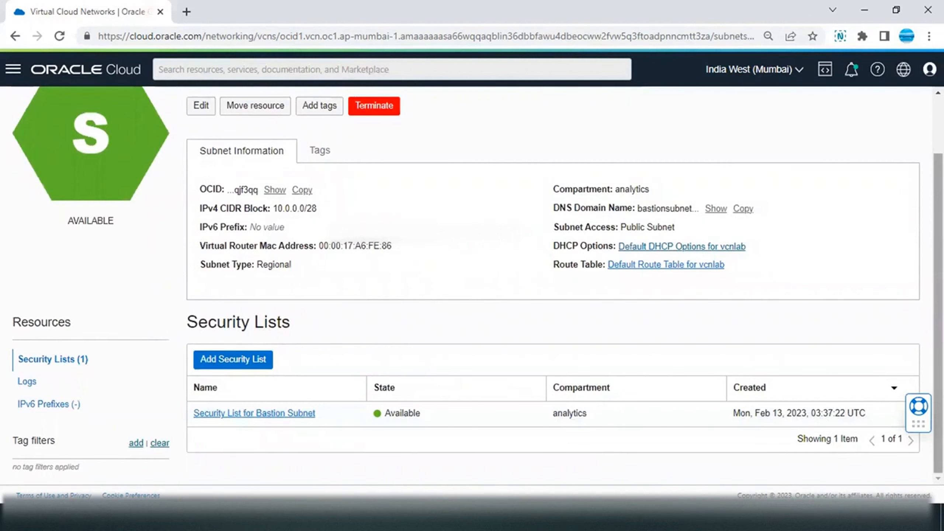
- Add "Security List for Private Subnet" to the app subnet of vcnlab
scroll(472, 282, up, 2)
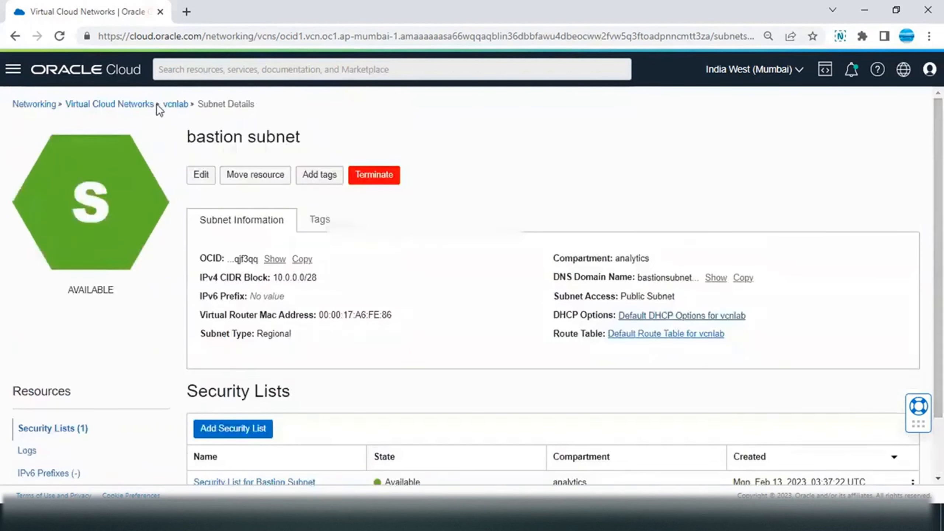
click(173, 104)
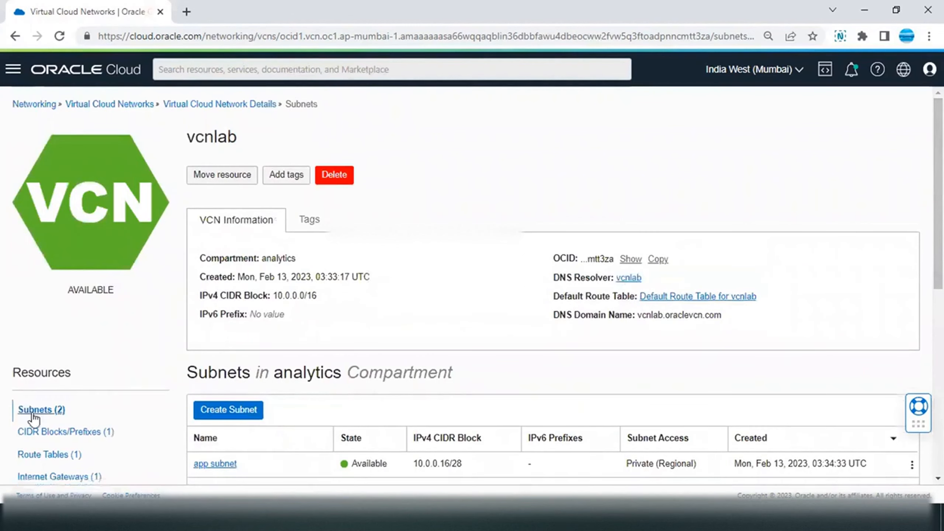
scroll(379, 449, down, 2)
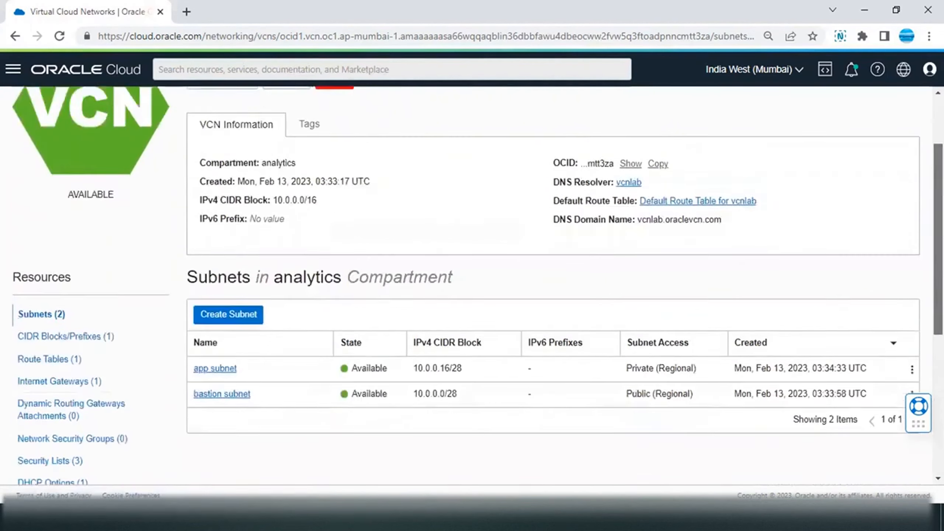
scroll(238, 295, down, 1)
click(225, 320)
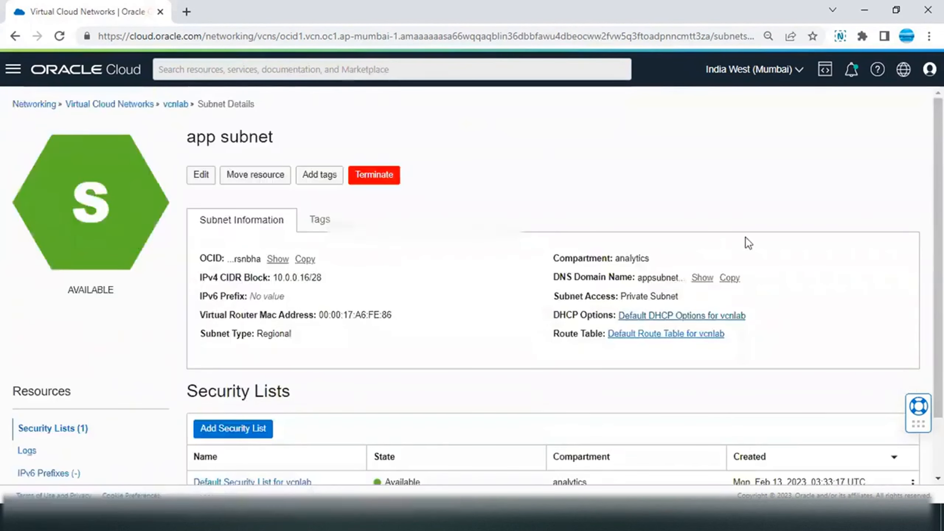
scroll(781, 283, down, 2)
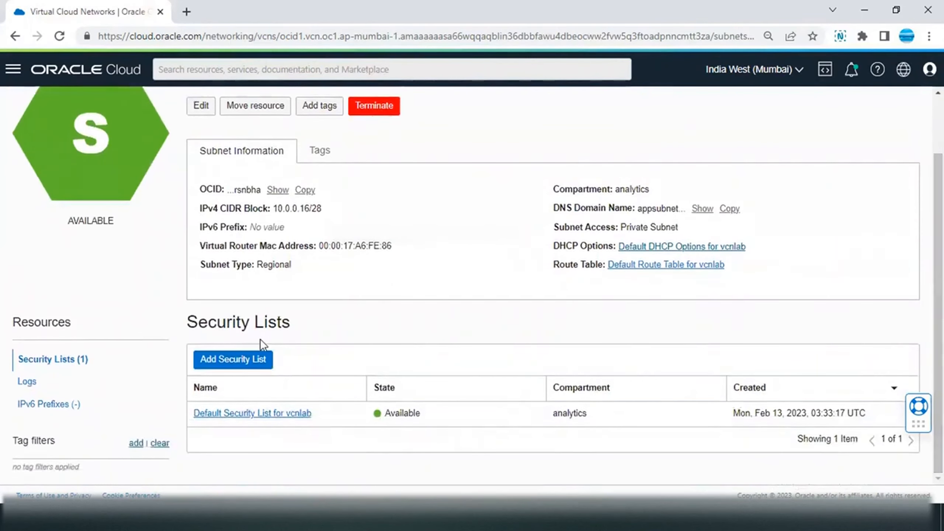
click(260, 355)
click(726, 172)
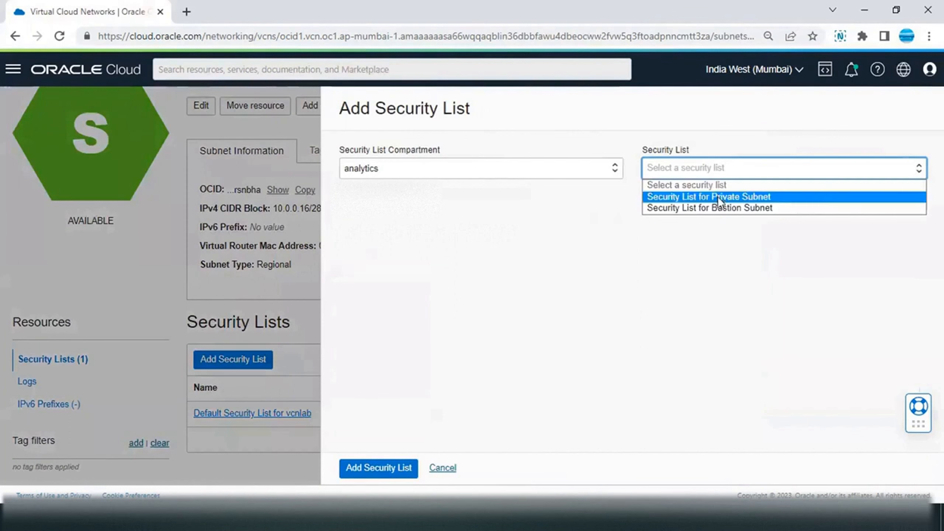
click(718, 196)
click(393, 463)
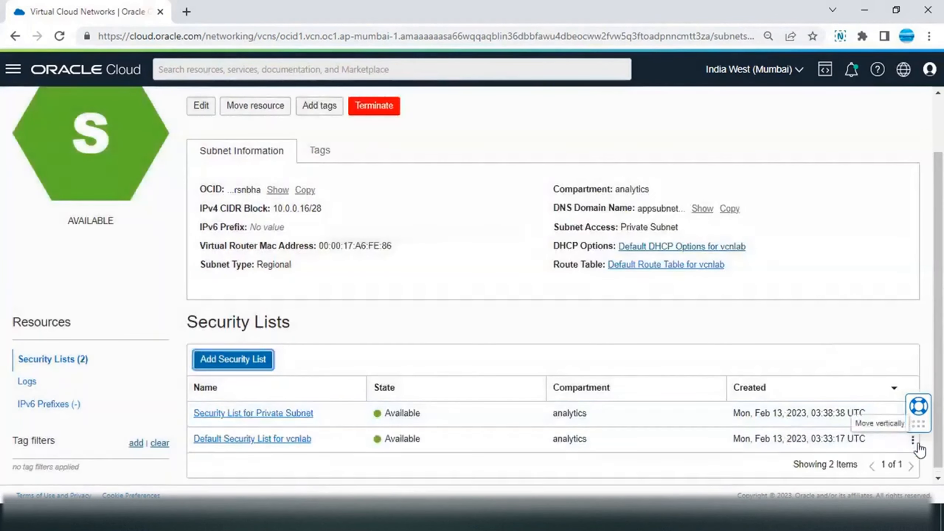
- Remove "Default Security List for vcnlab" from the app subnet
click(912, 444)
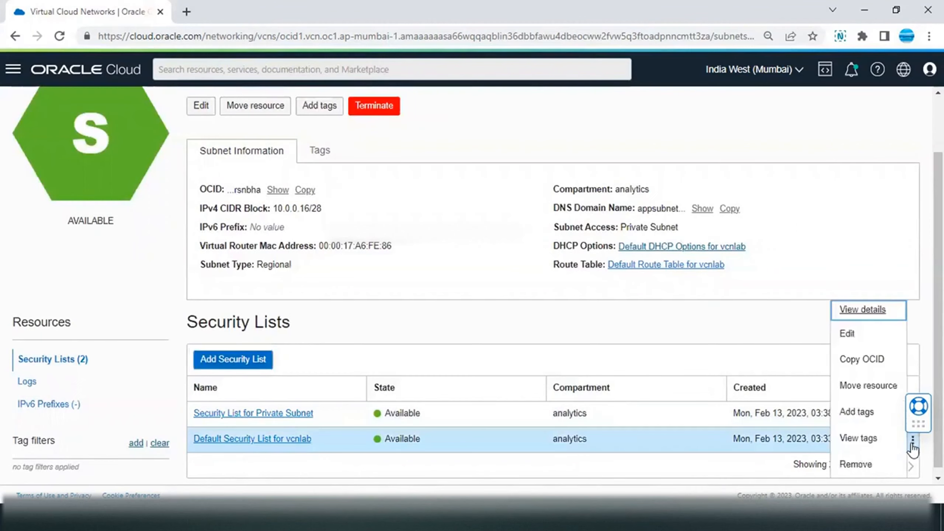
click(855, 465)
click(278, 220)
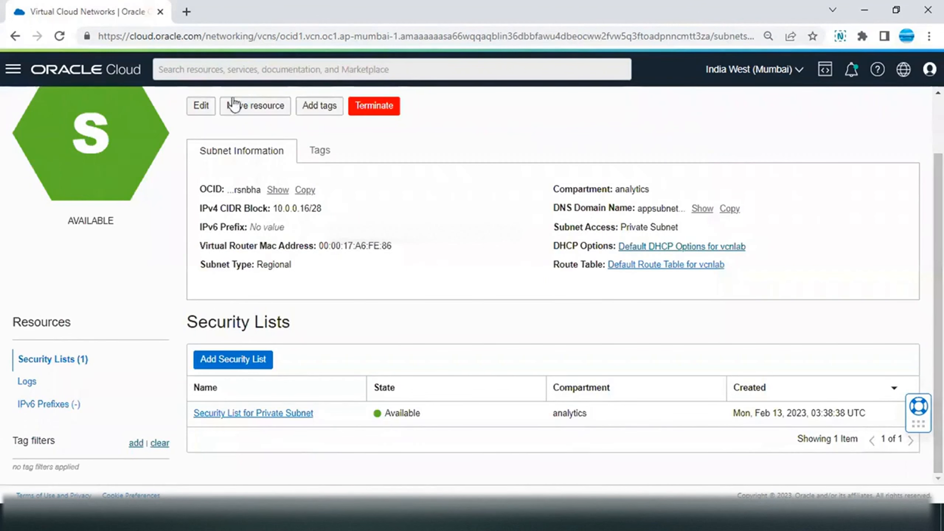
- Open the default route table of the vcnlab network
scroll(939, 297, up, 2)
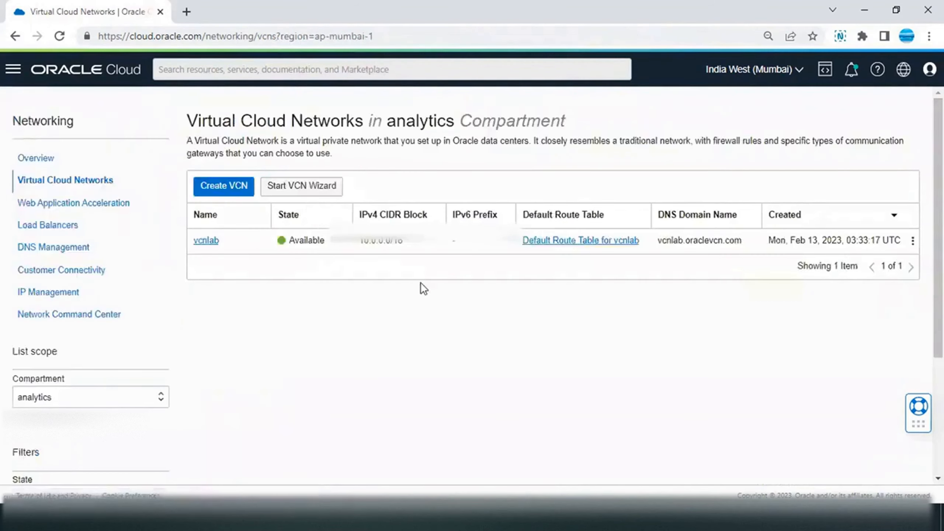
click(206, 240)
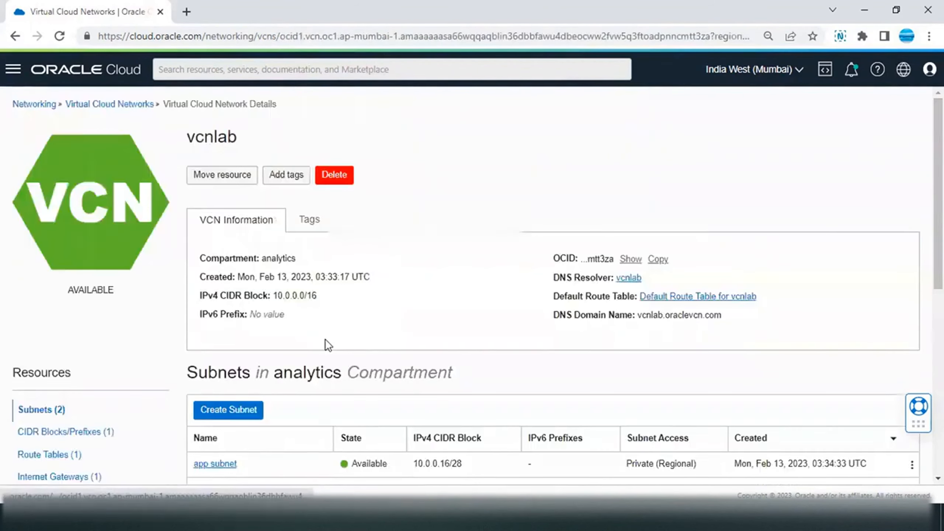
scroll(123, 343, down, 4)
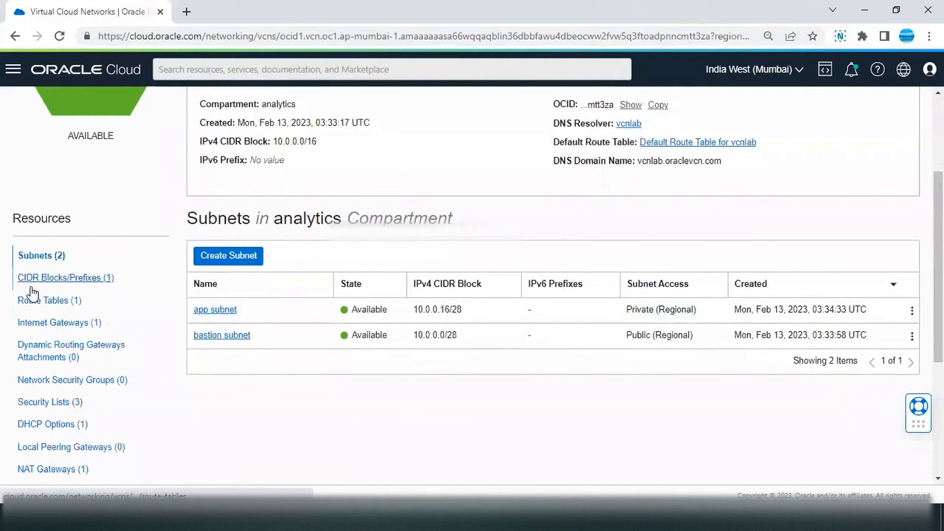
click(47, 300)
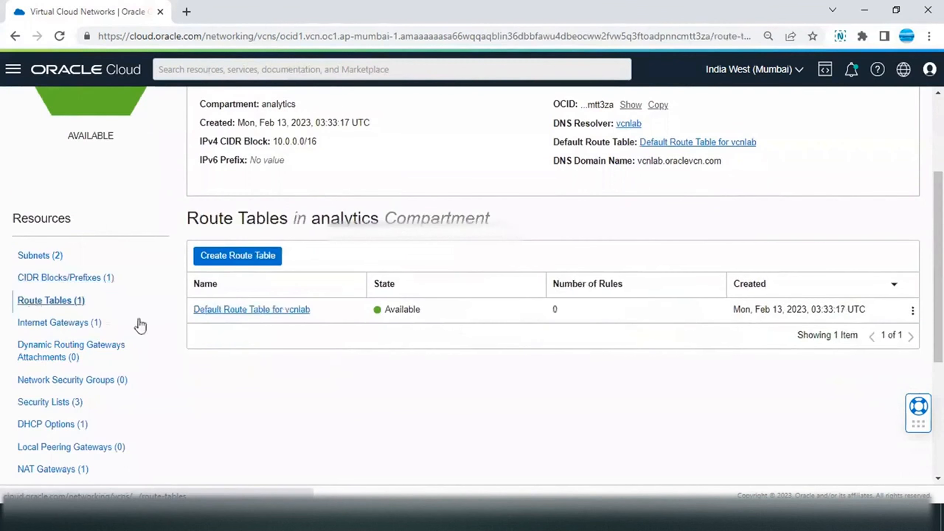
click(275, 309)
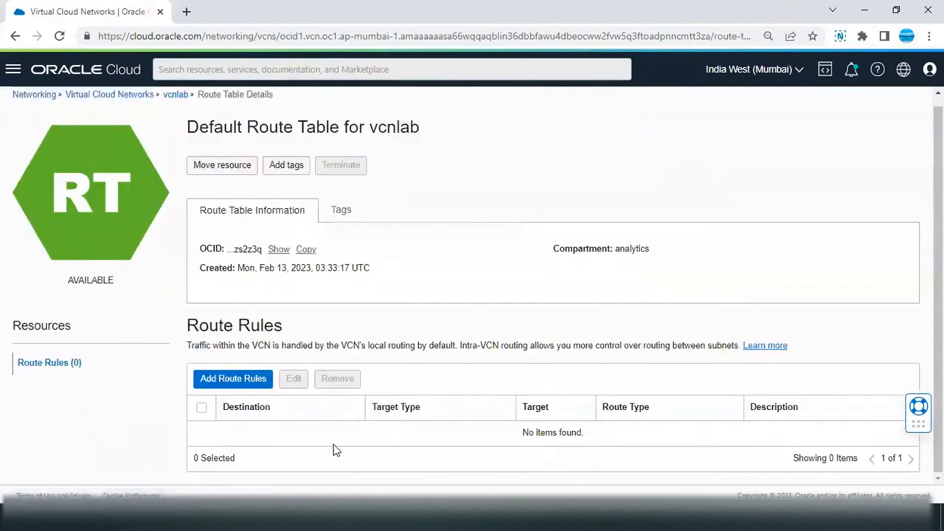
- Add a route rule for destination 0.0.0.0/0 targeting the internet gateway IGW to the default route table for vcnlab
click(248, 380)
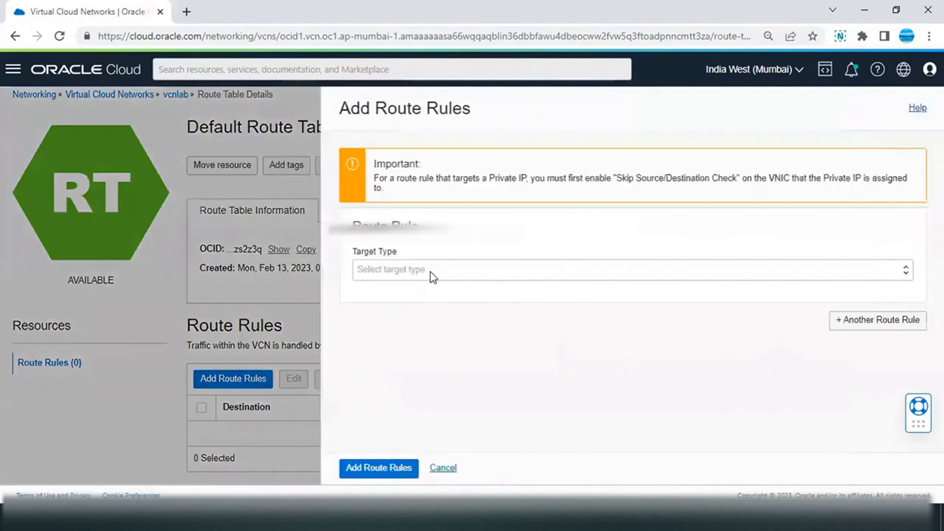
click(430, 270)
click(424, 310)
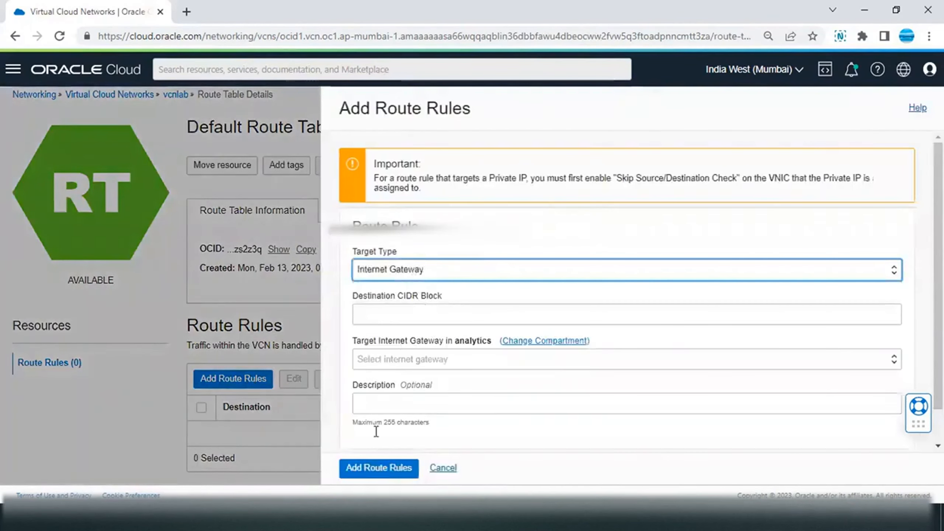
click(437, 316)
text(0)
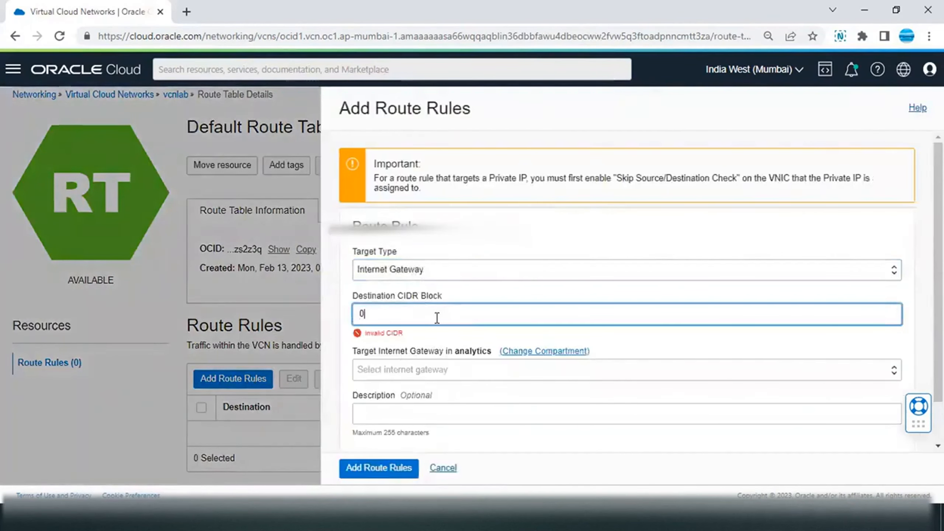
text(.0.0.0/0)
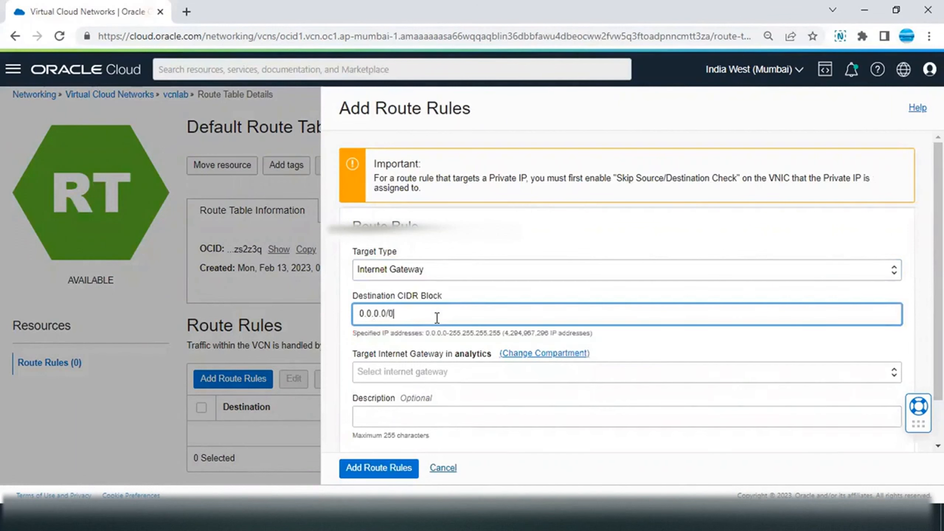
click(422, 379)
click(414, 402)
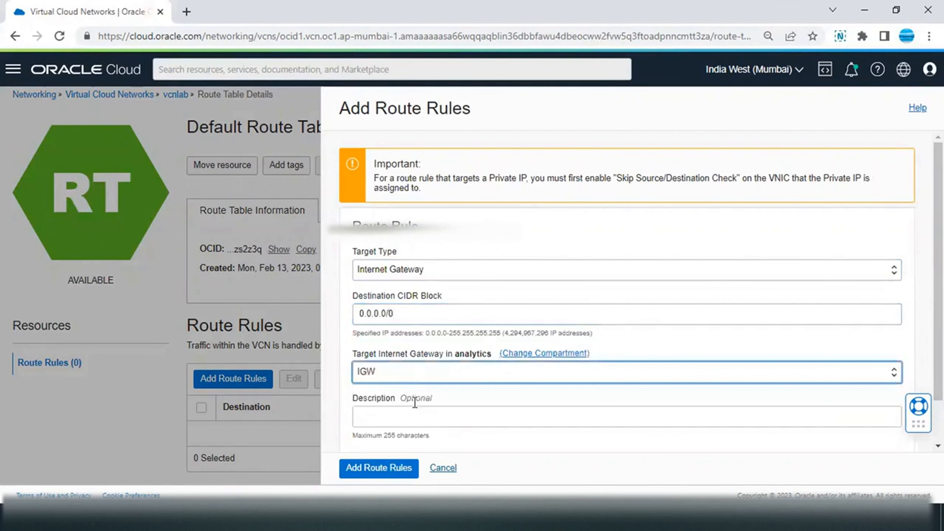
click(390, 470)
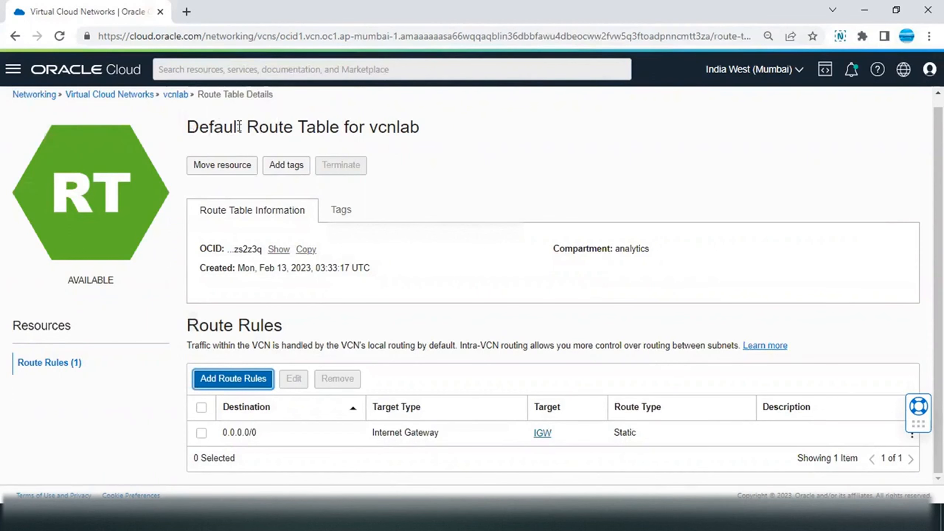
- Create a route table named "Route Table for Private Subnet" in vcnlab
click(176, 95)
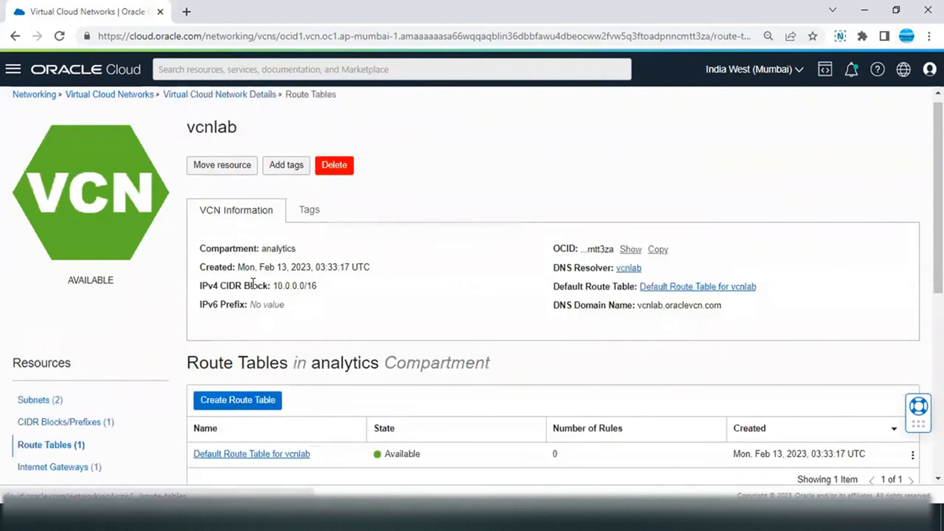
click(233, 402)
click(451, 175)
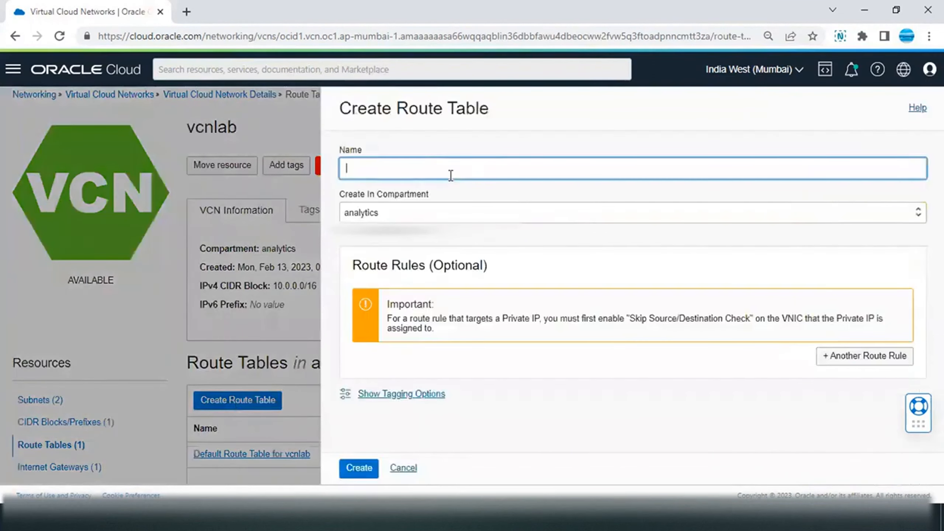
text(Route)
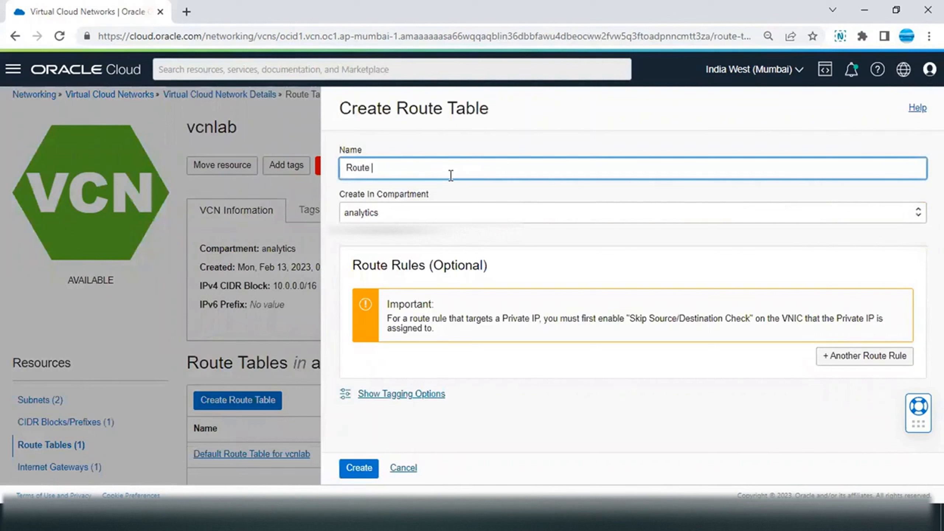
text( Tablw )
text(for Private Subnet)
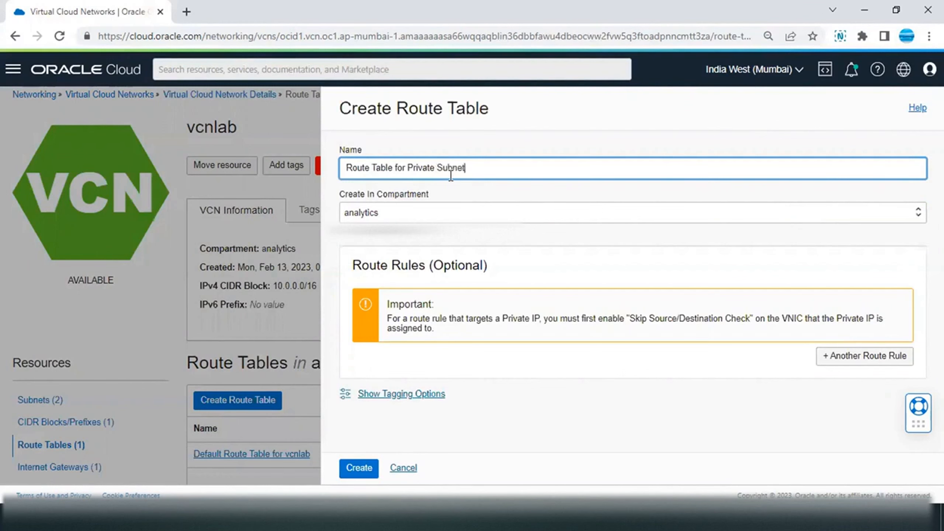
click(374, 461)
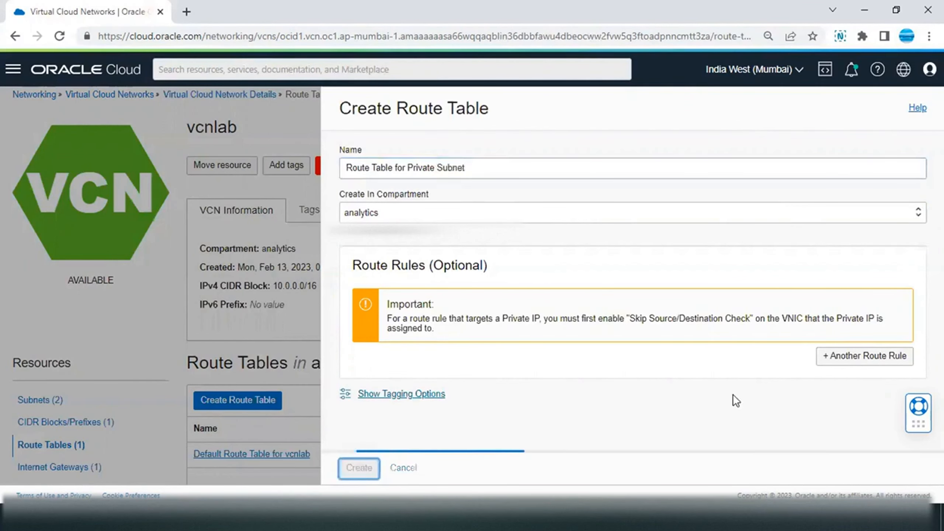
- Add a route rule for destination 0.0.0.0/0 targeting the NAT gateway NGW to "Route Table for Private Subnet"
scroll(325, 374, down, 2)
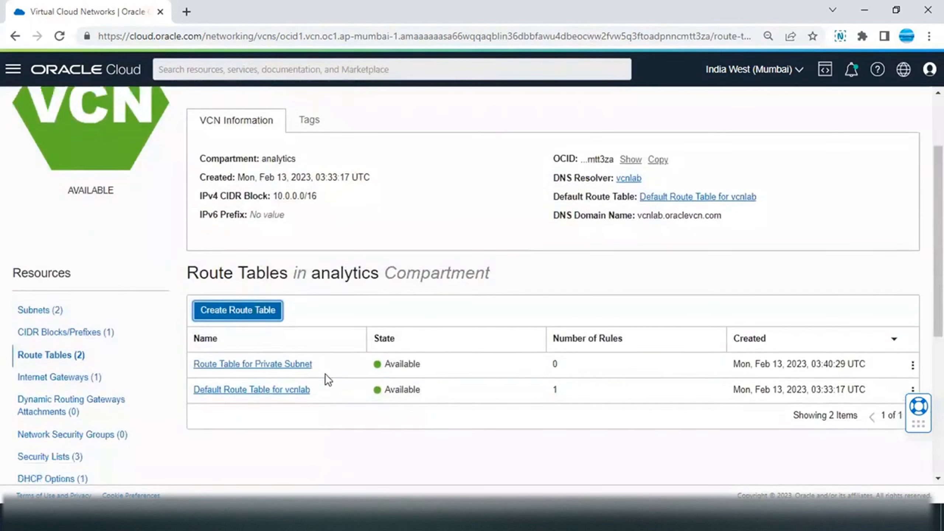
click(285, 370)
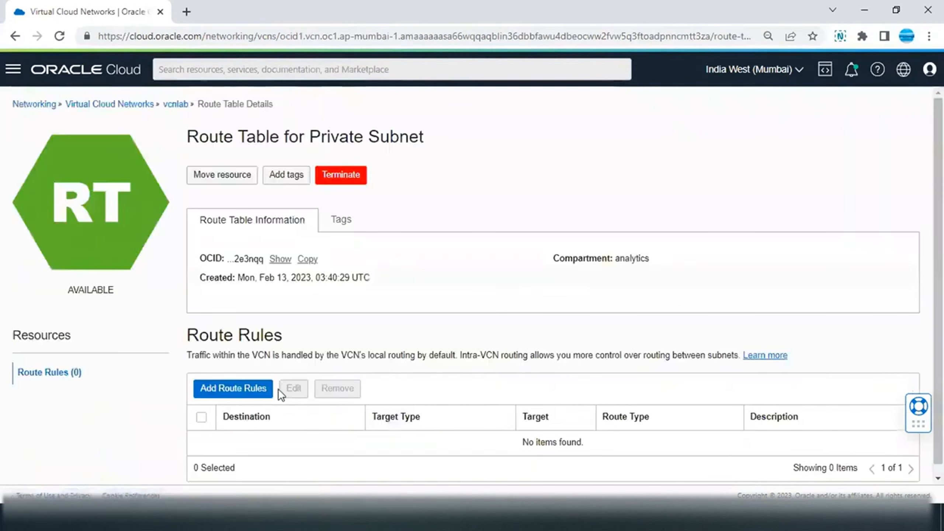
click(253, 390)
click(398, 269)
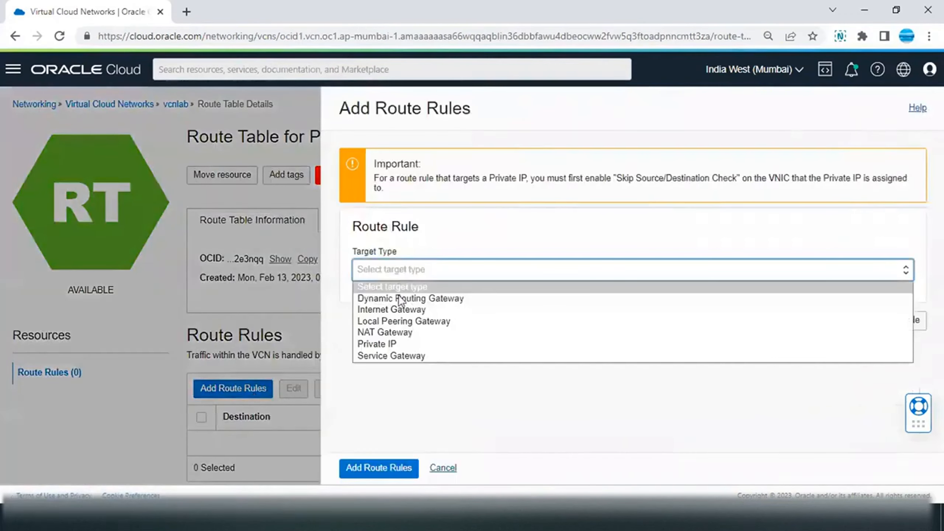
click(401, 330)
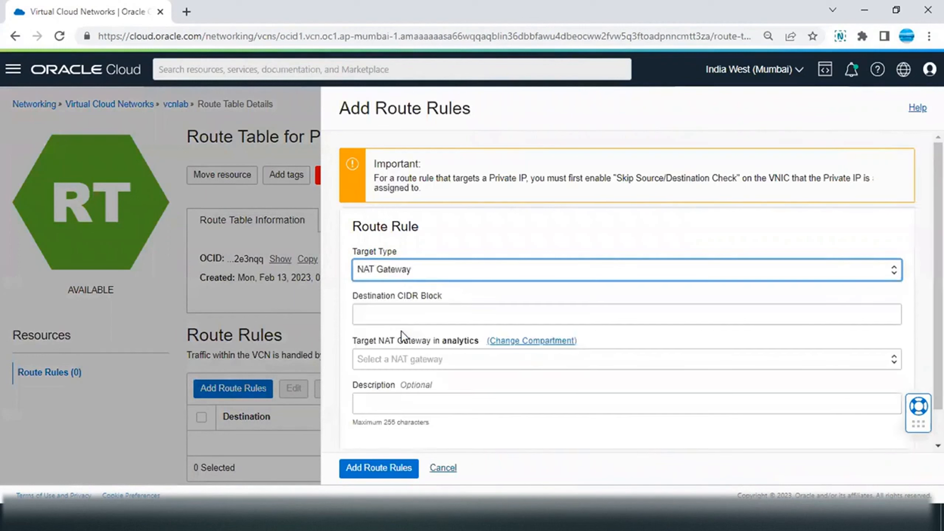
click(428, 313)
text(0)
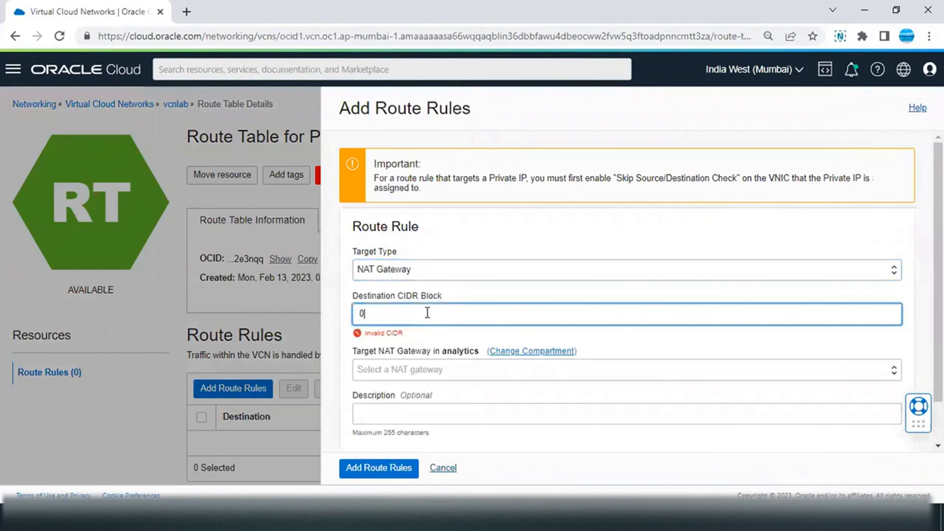
text(.0.0.0/0)
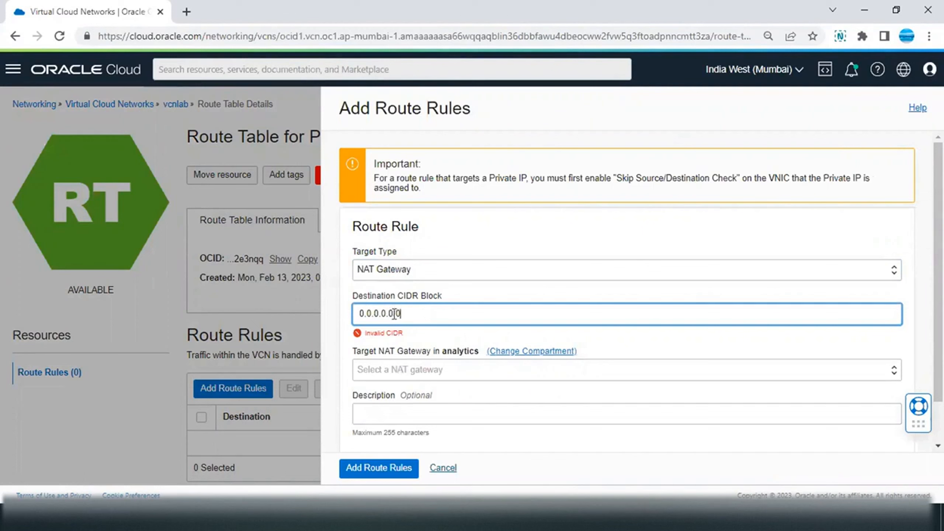
click(395, 368)
click(384, 401)
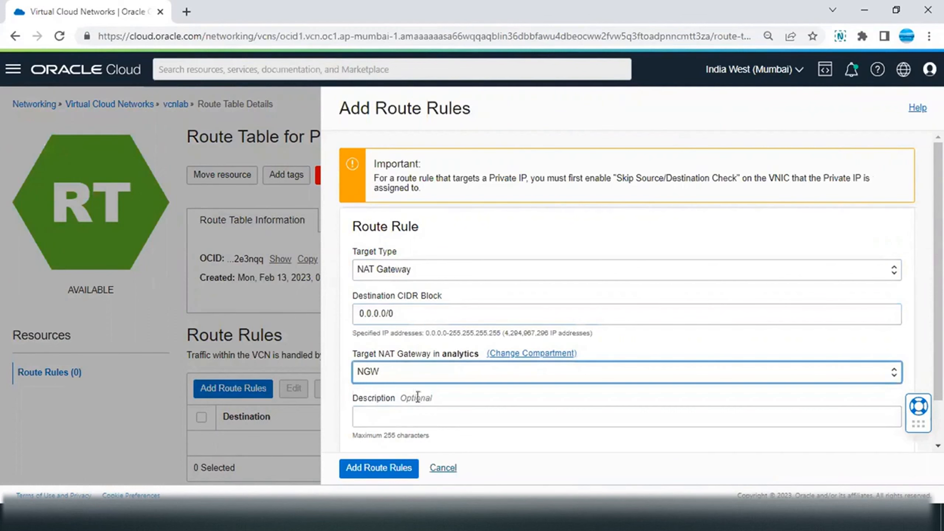
click(386, 470)
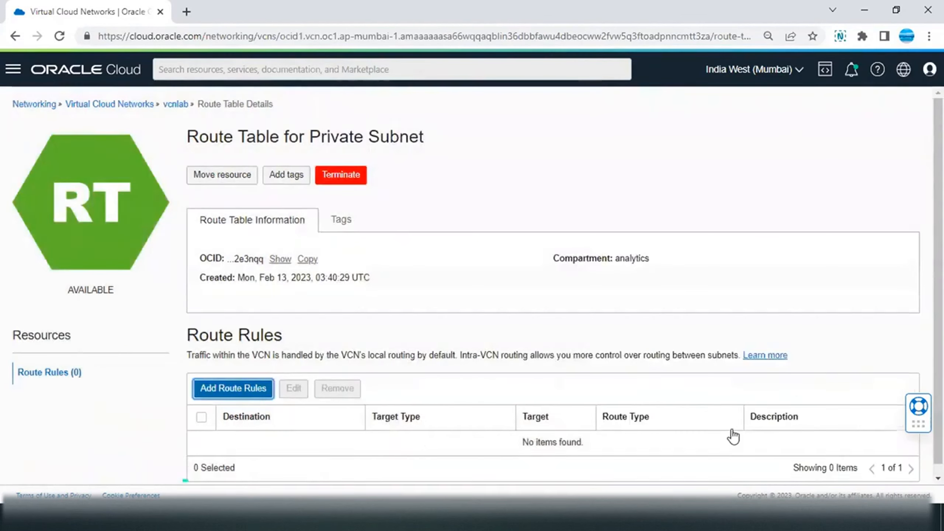
- Add a rule routing "All BOM Services In Oracle Services Network" to the service gateway SGW in "Route Table for Private Subnet"
click(252, 378)
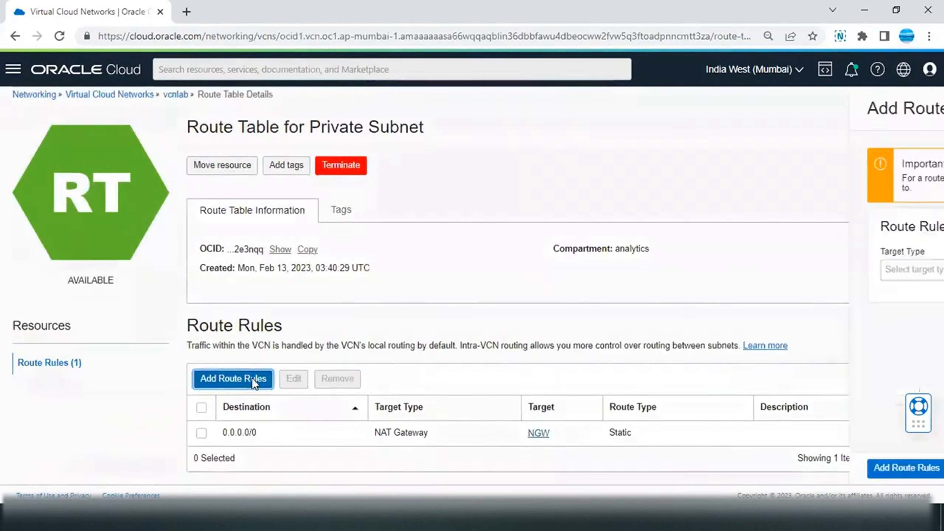
click(435, 271)
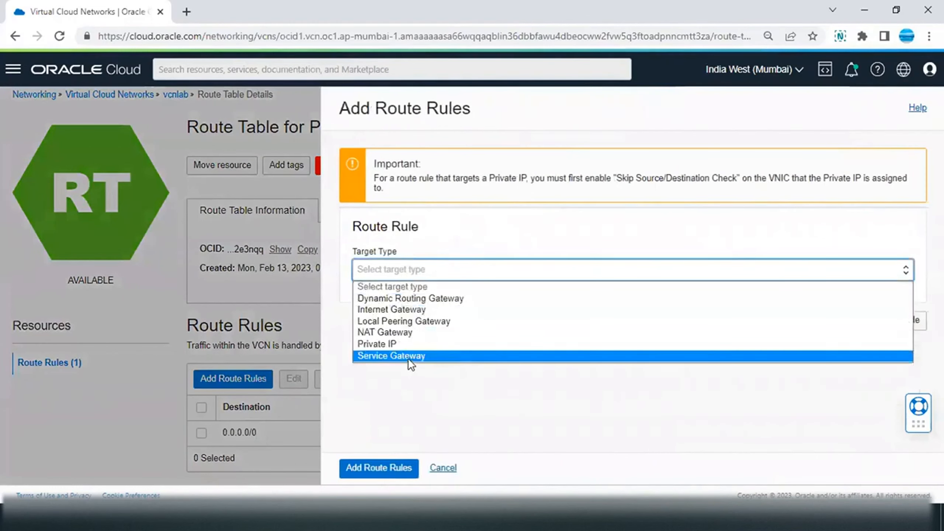
click(408, 358)
click(405, 316)
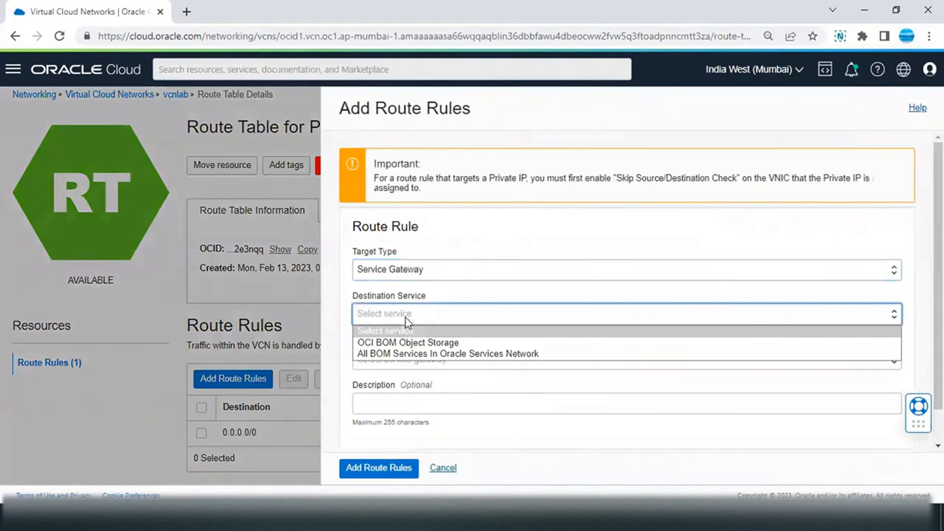
click(396, 358)
click(399, 355)
click(389, 385)
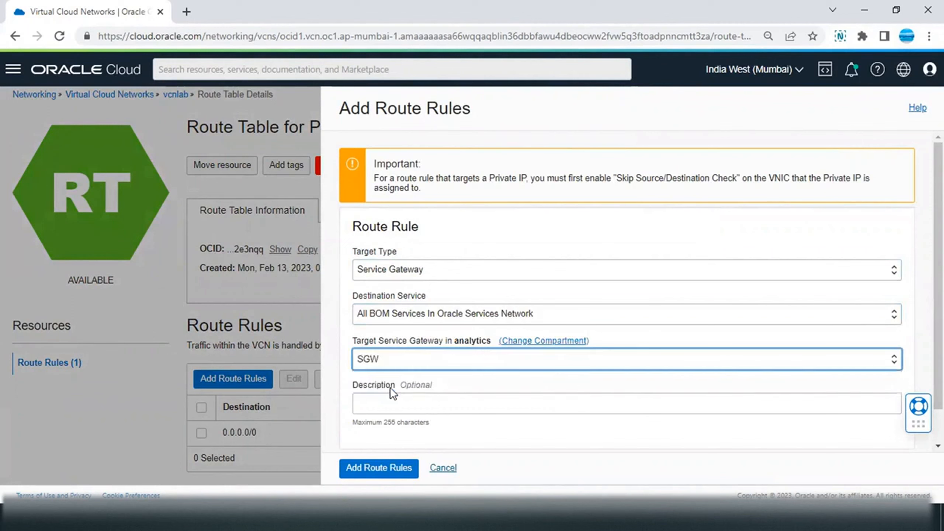
click(375, 470)
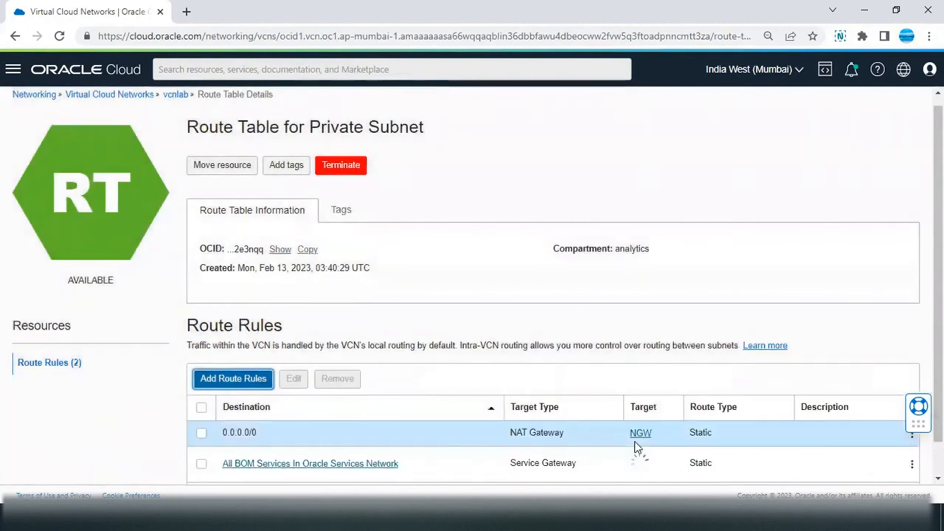
- Assign "Route Table for Private Subnet" to the app subnet of vcnlab and save the subnet
mouse_move(939, 260)
mouse_down()
mouse_move(939, 278)
mouse_move(939, 251)
mouse_up()
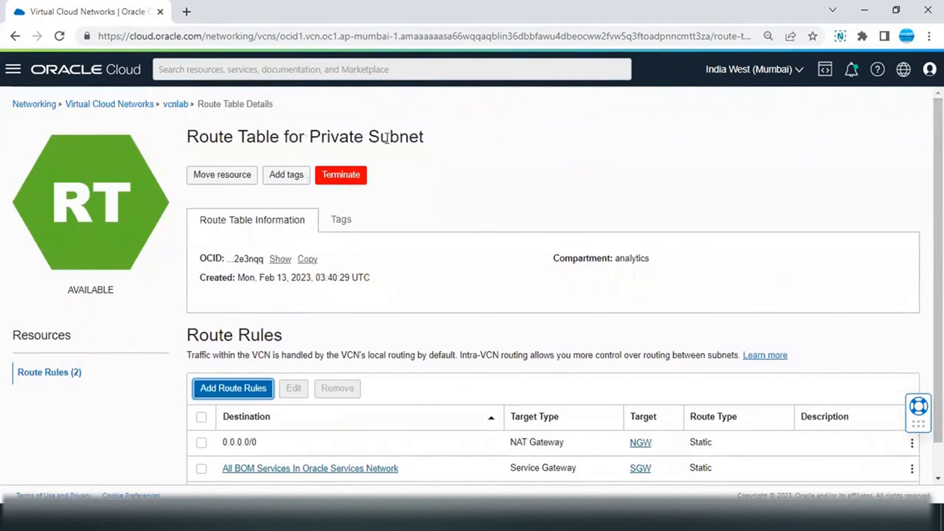
click(176, 104)
click(37, 411)
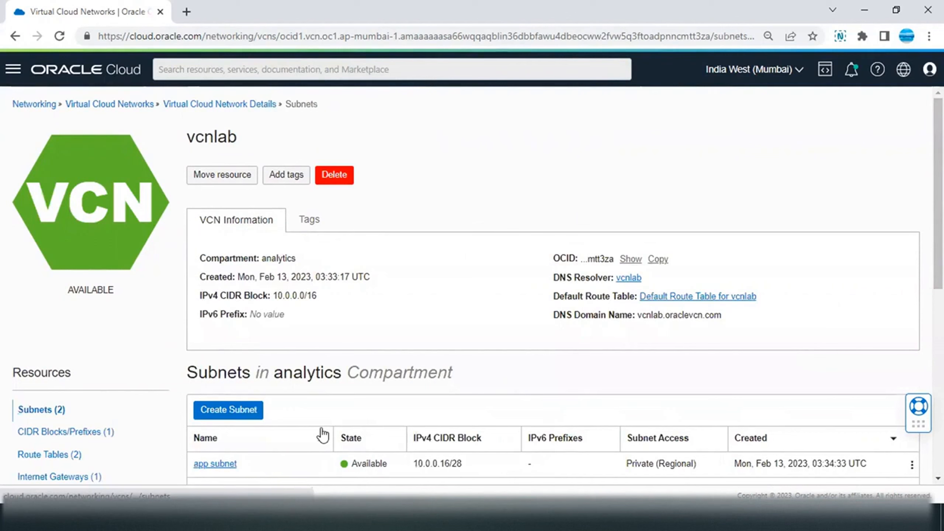
click(220, 464)
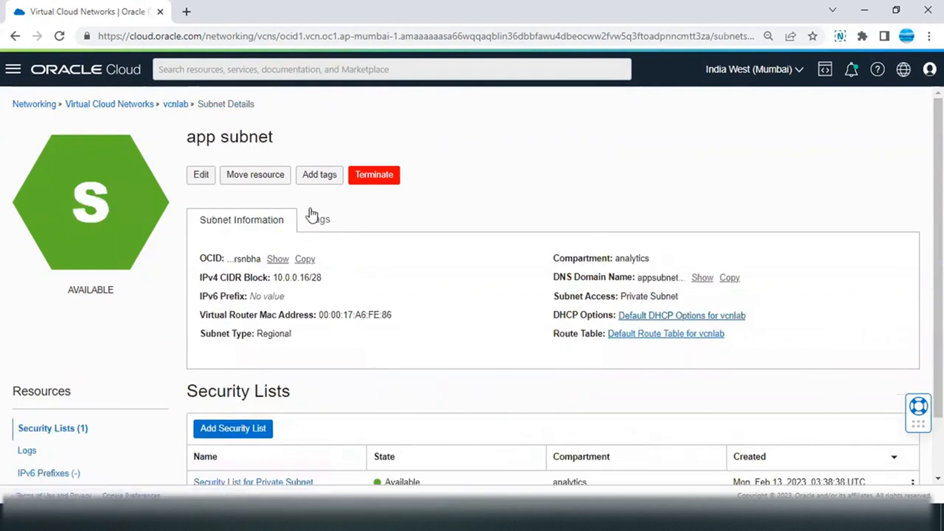
click(200, 175)
click(494, 379)
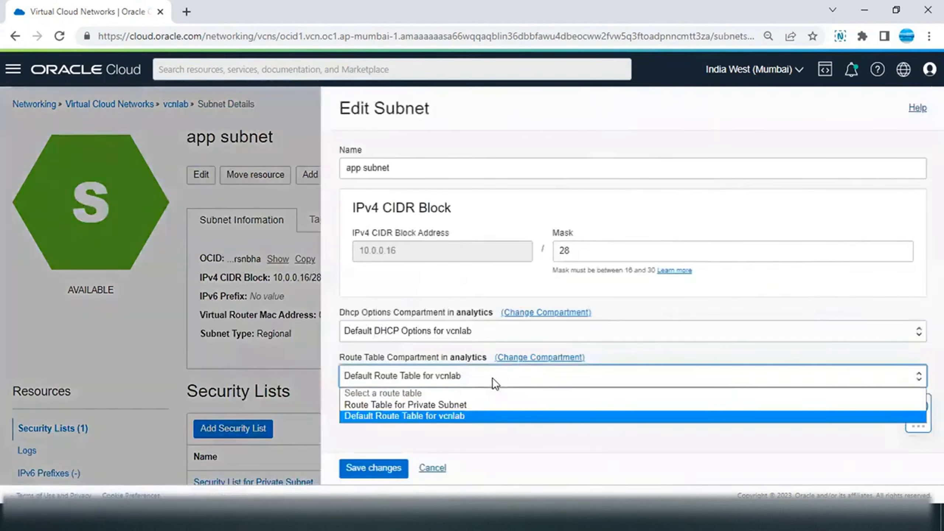
click(458, 405)
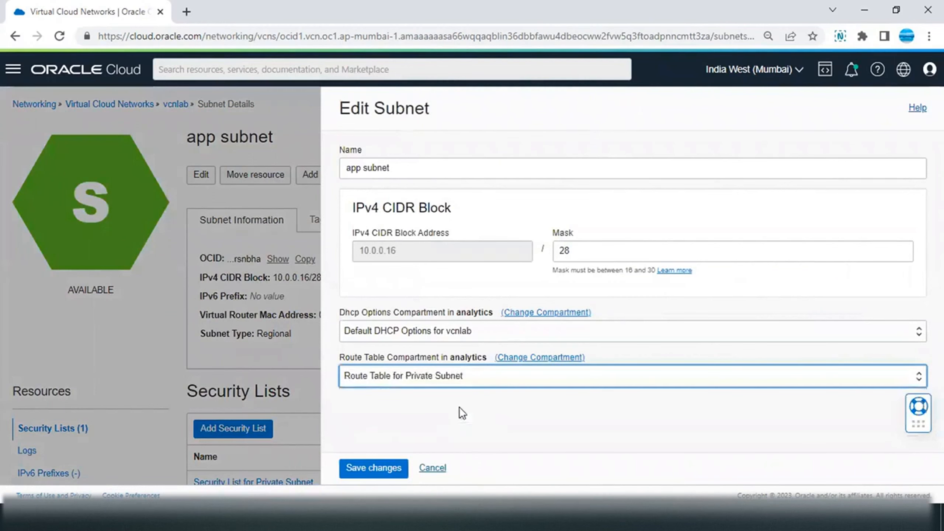
click(358, 472)
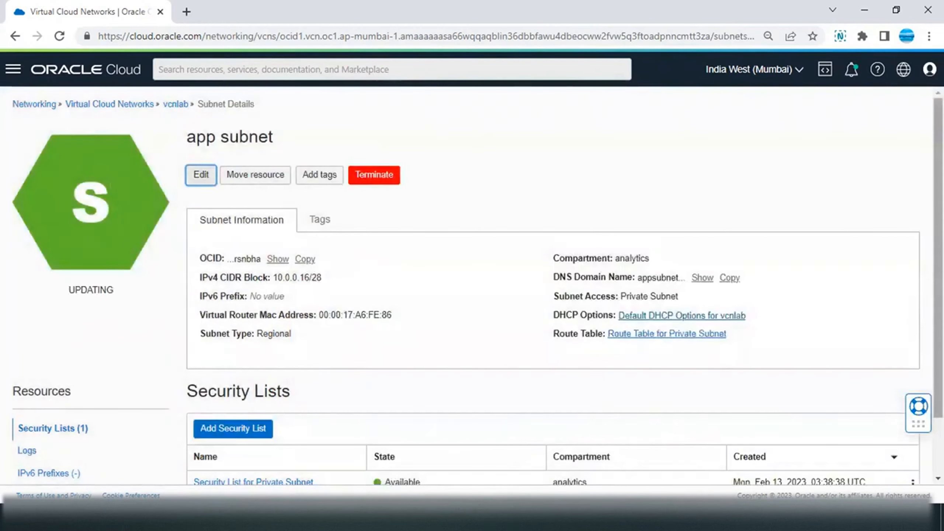
- Start a new compute instance in the analytics compartment and name it "public compute"
scroll(681, 455, down, 2)
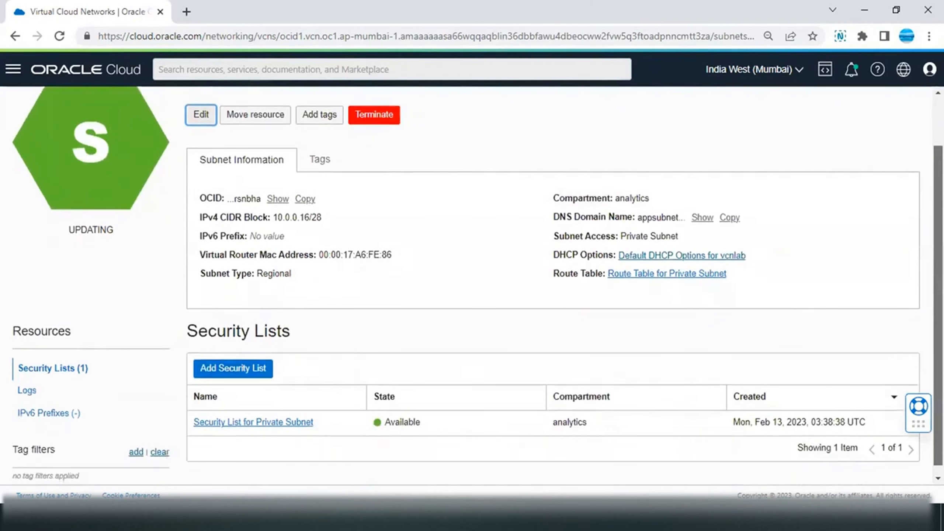
scroll(724, 243, up, 2)
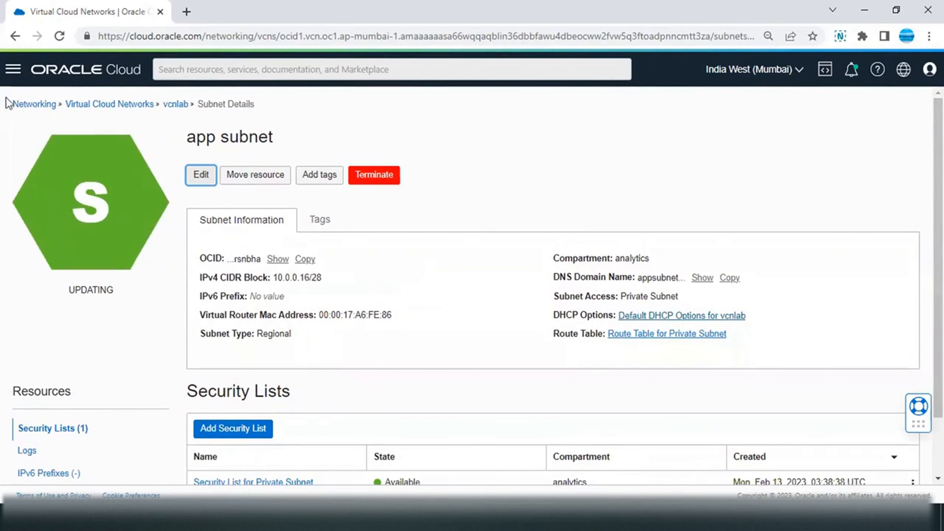
click(13, 69)
mouse_move(73, 166)
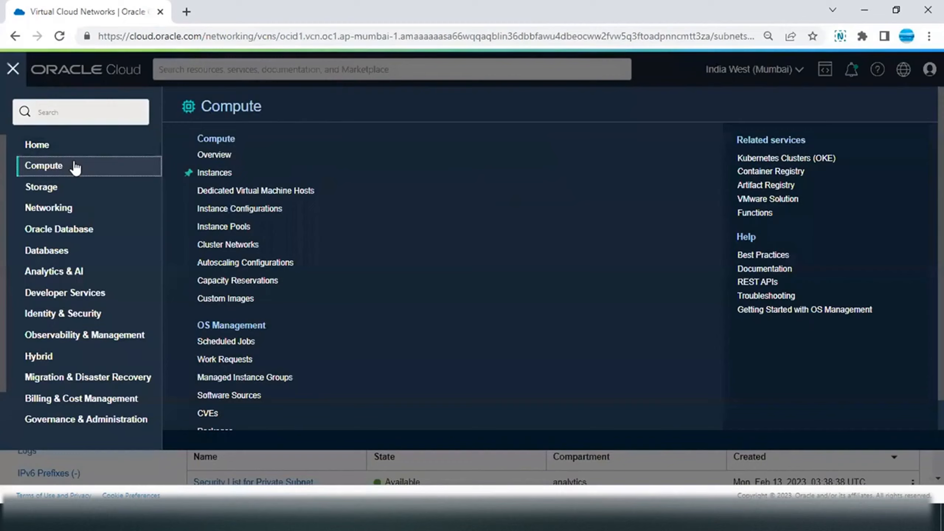
click(243, 169)
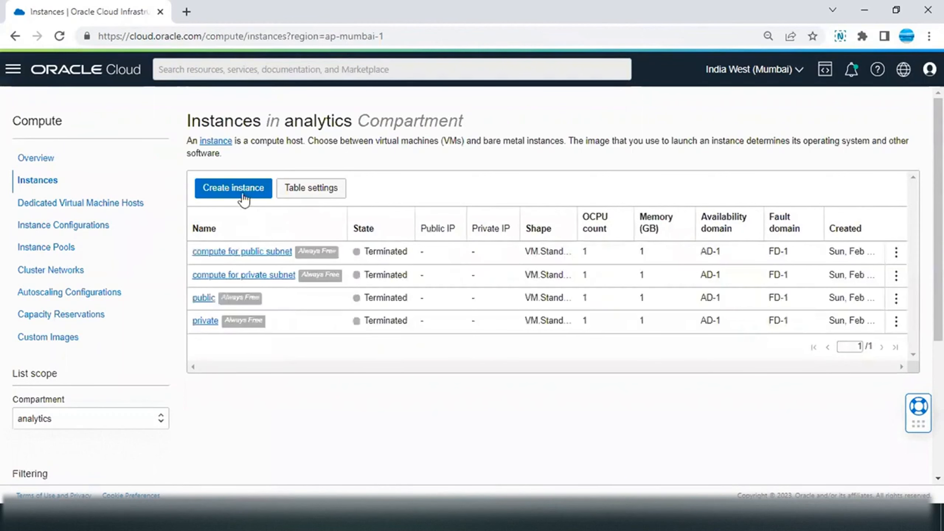
click(239, 196)
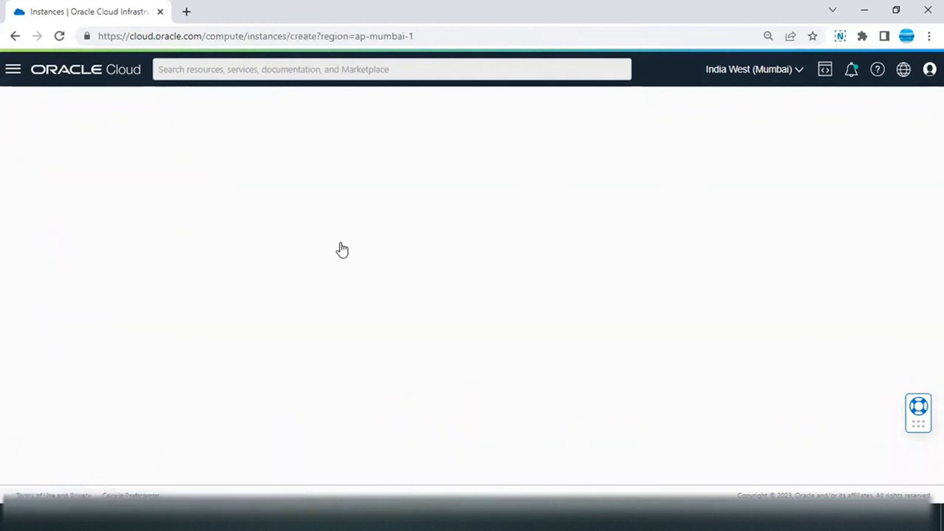
drag(127, 178, 6, 194)
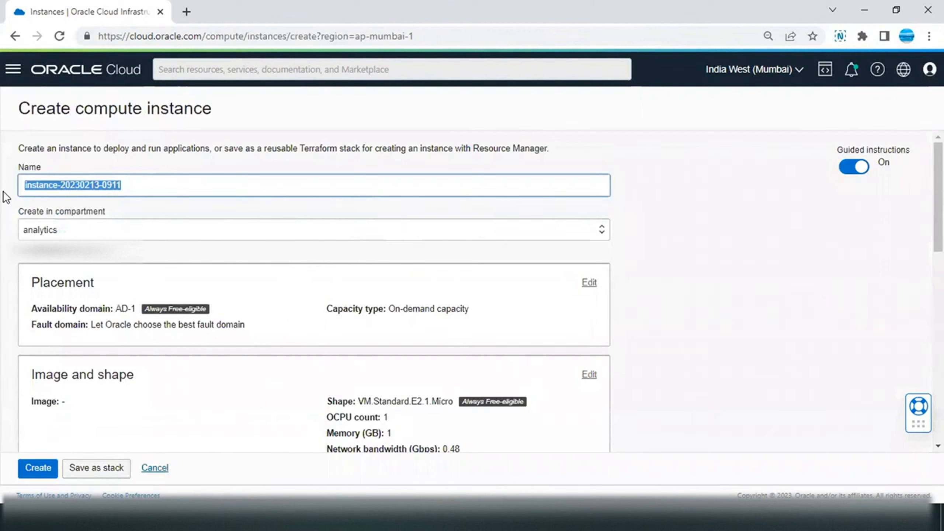
text(public compute)
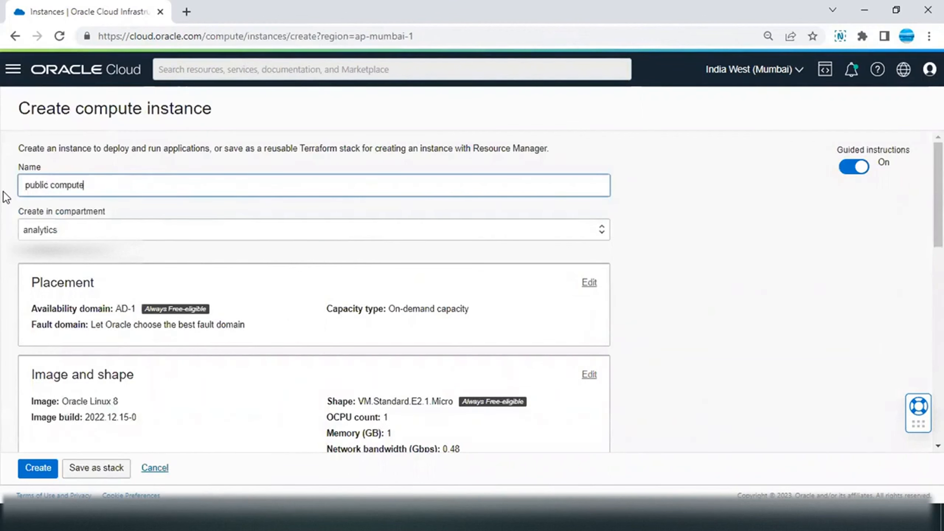
- Set the instance's networking to the existing vcnlab network and its public bastion subnet
scroll(479, 292, down, 5)
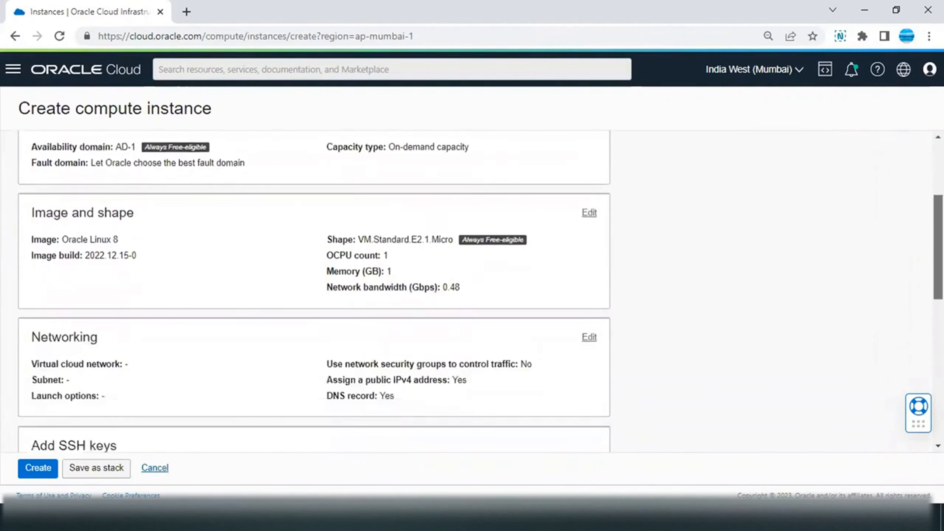
scroll(656, 251, down, 1)
click(589, 223)
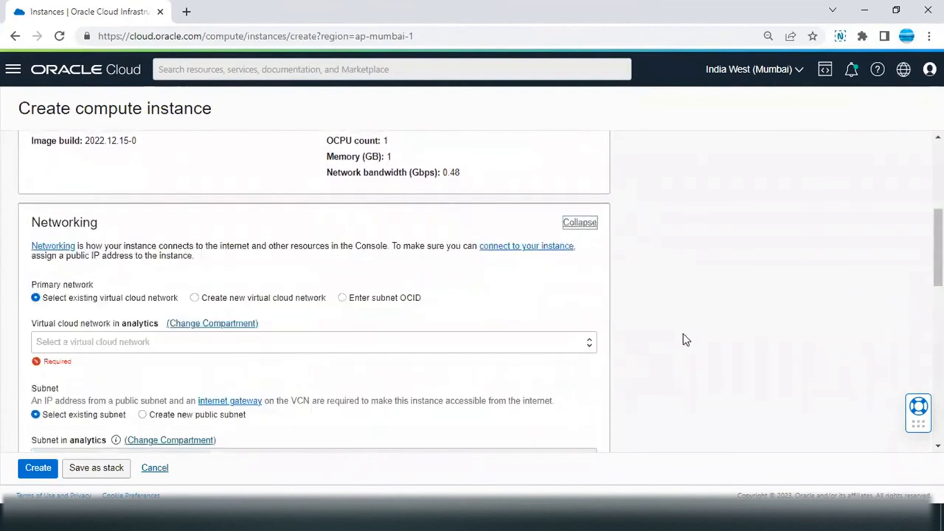
click(161, 346)
click(93, 372)
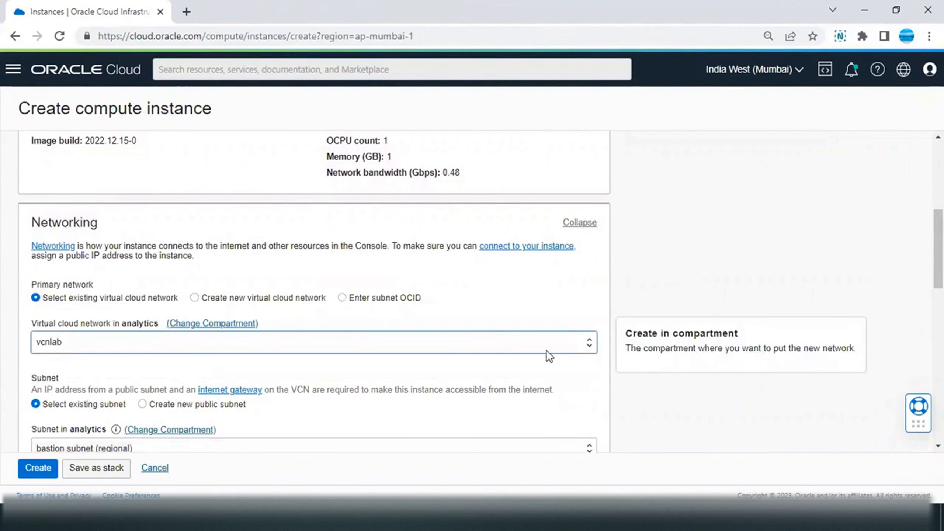
scroll(665, 312, down, 3)
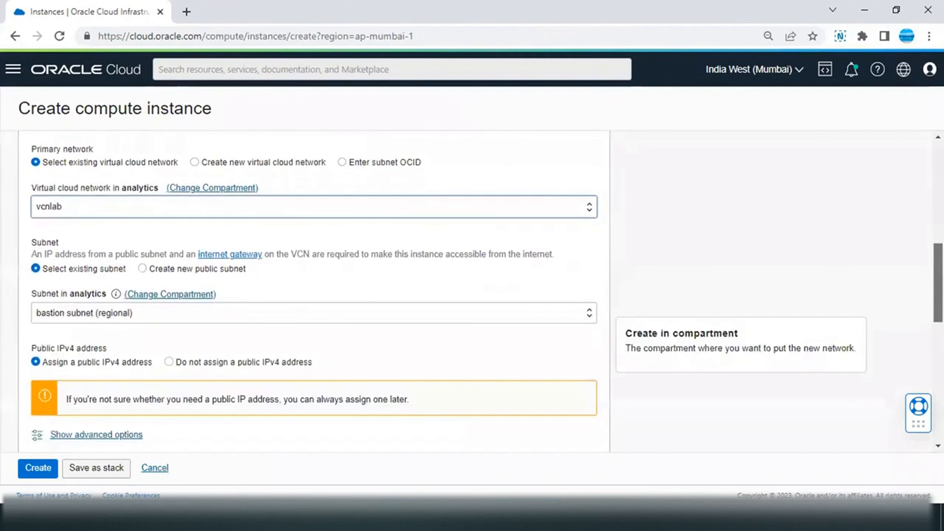
click(199, 316)
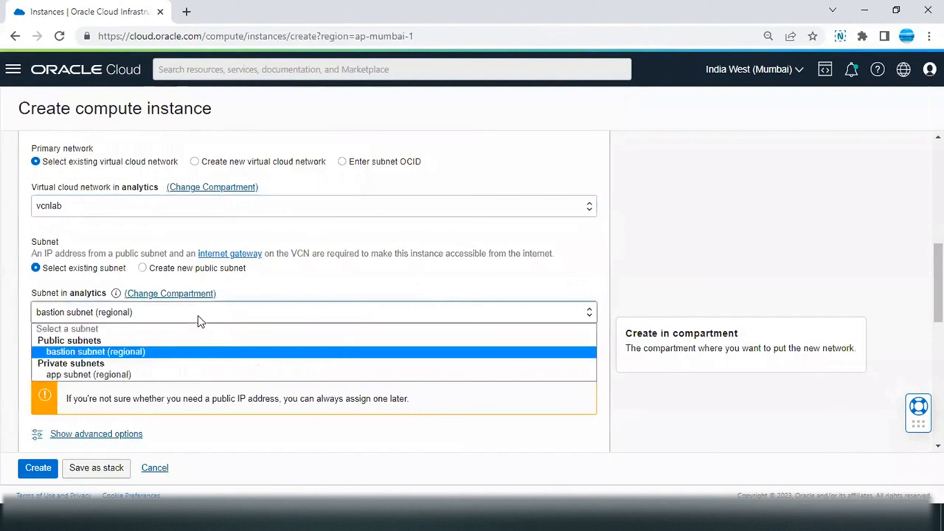
click(143, 353)
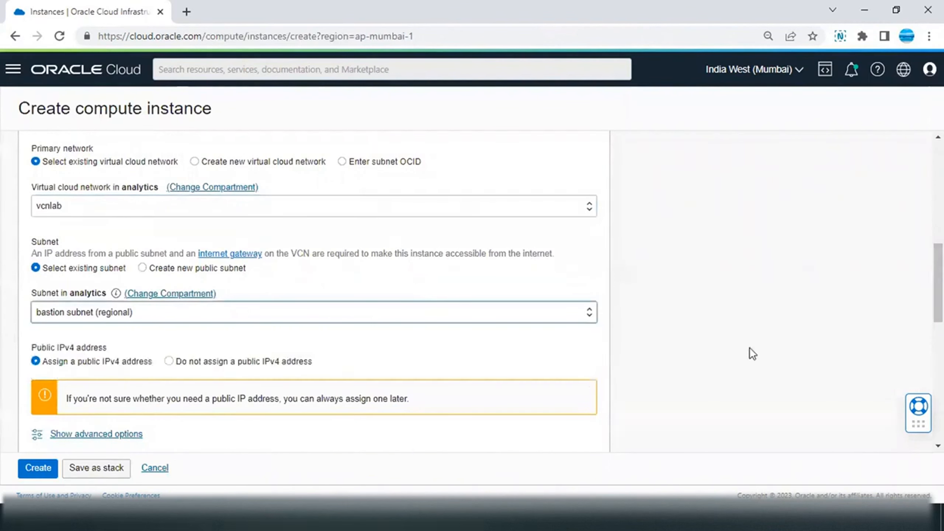
- Paste the copied SSH public key for the public compute instance and create the instance
scroll(751, 353, down, 6)
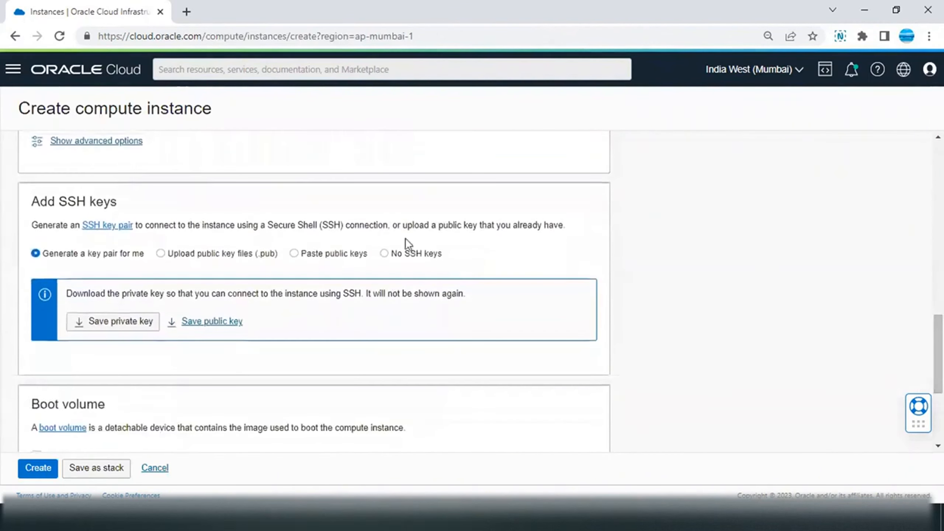
click(293, 254)
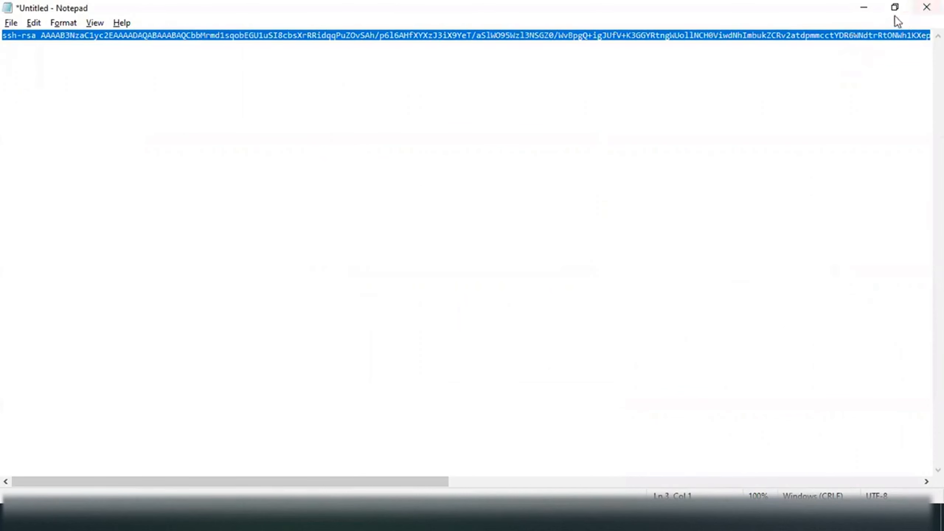
click(864, 7)
click(436, 300)
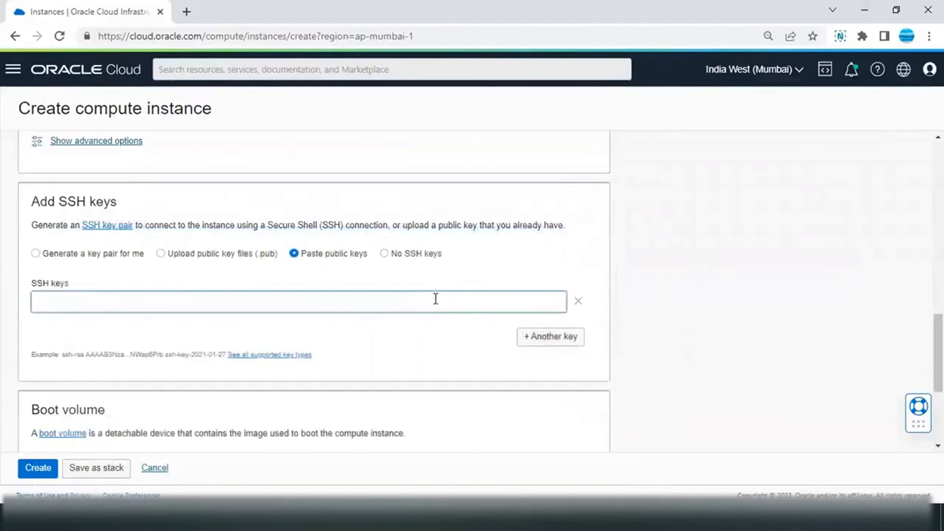
key(ctrl+v)
key(Home)
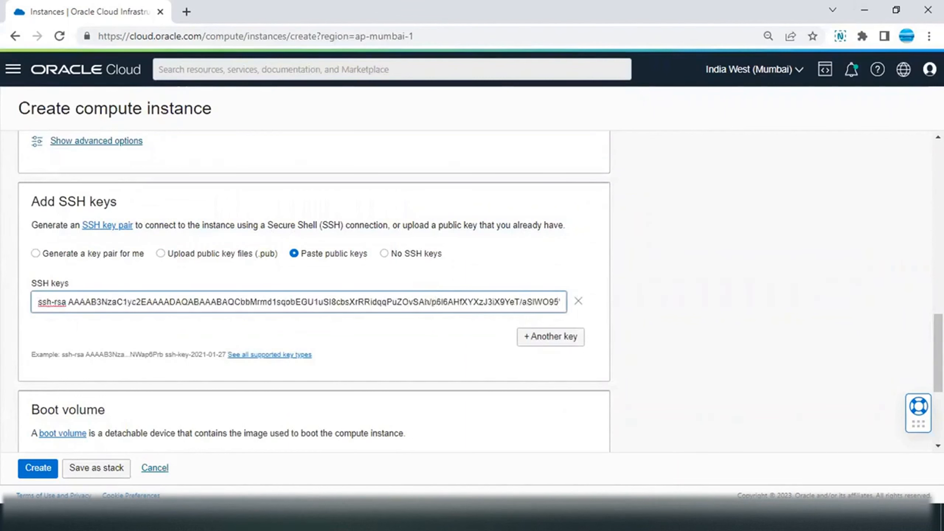
scroll(481, 294, down, 5)
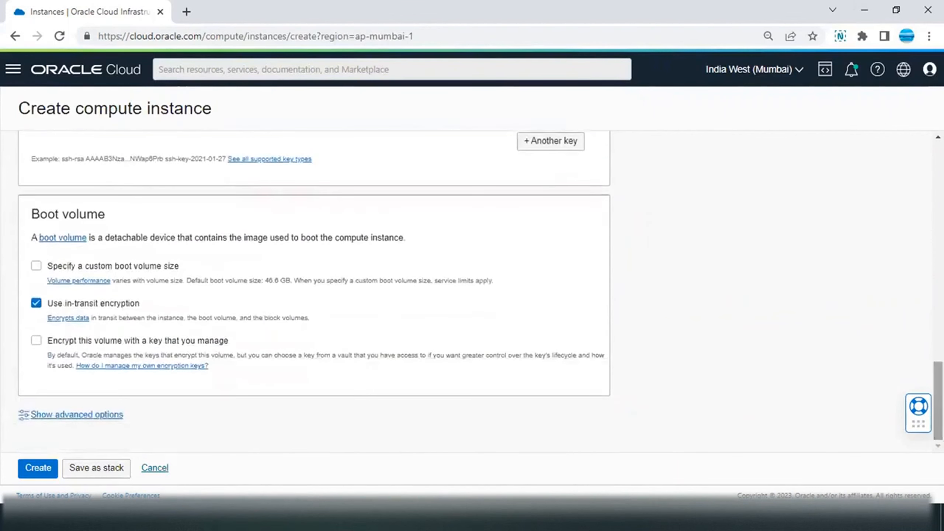
click(32, 472)
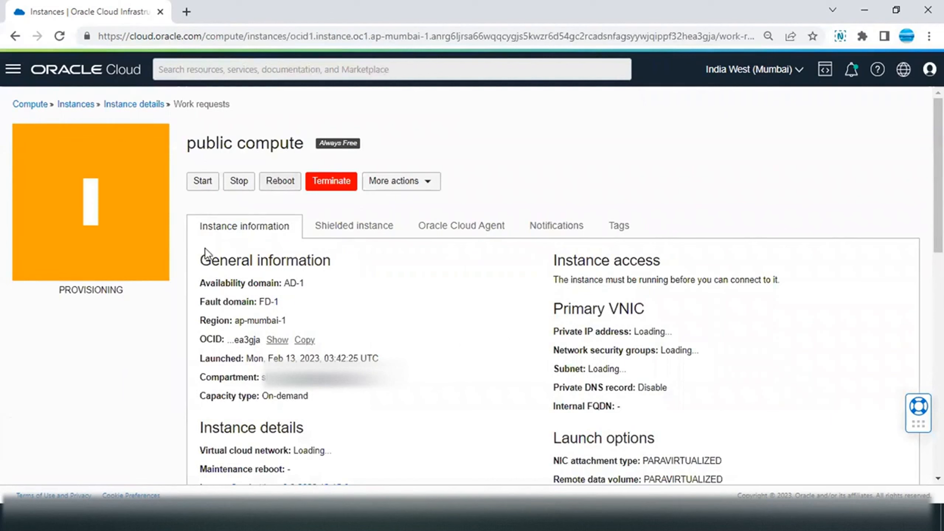
- Return to the instances list and start another compute instance named "private compute"
click(148, 105)
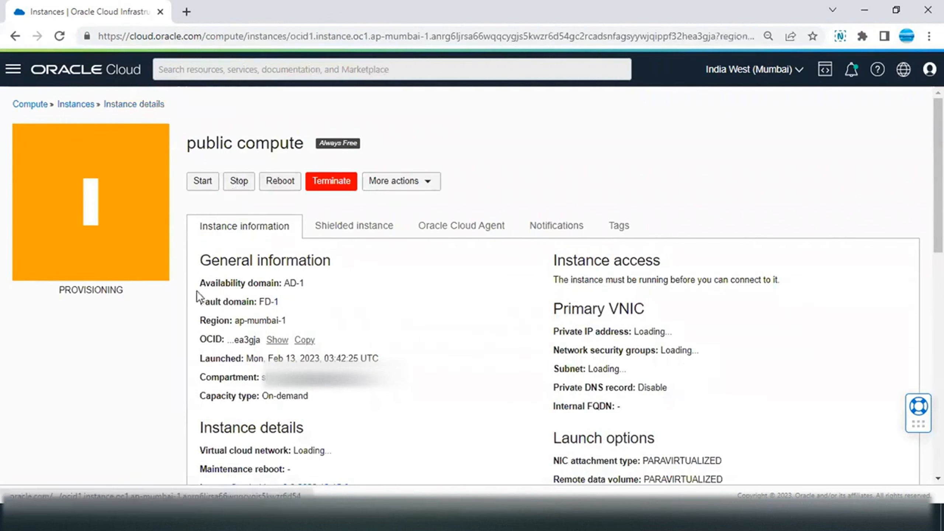
click(76, 105)
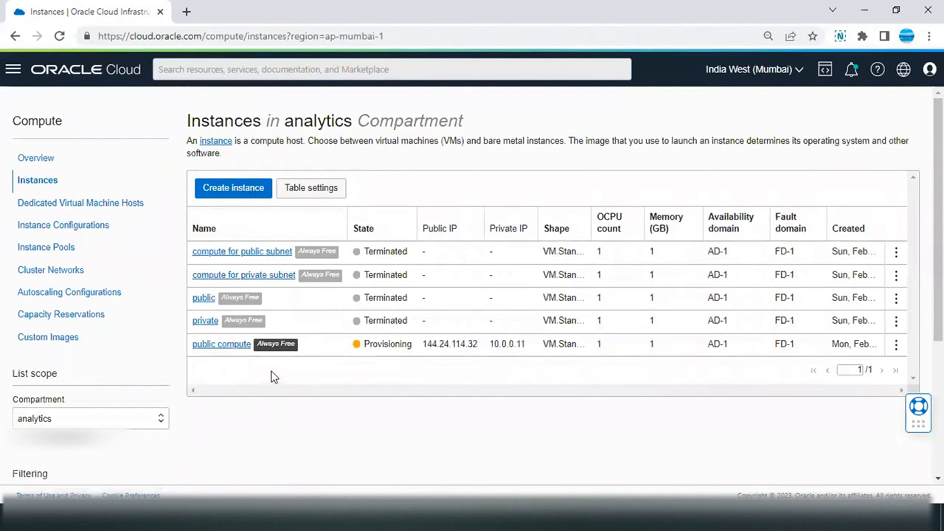
click(234, 188)
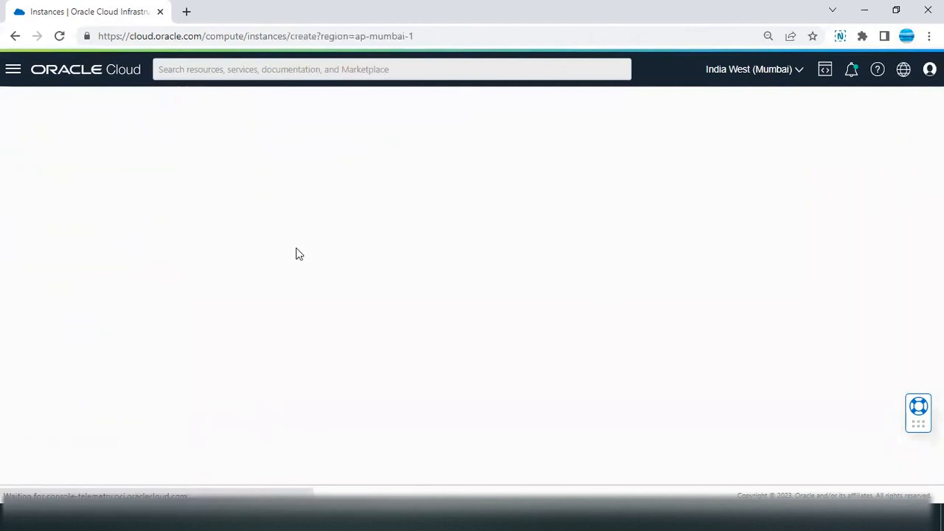
drag(204, 182, 2, 178)
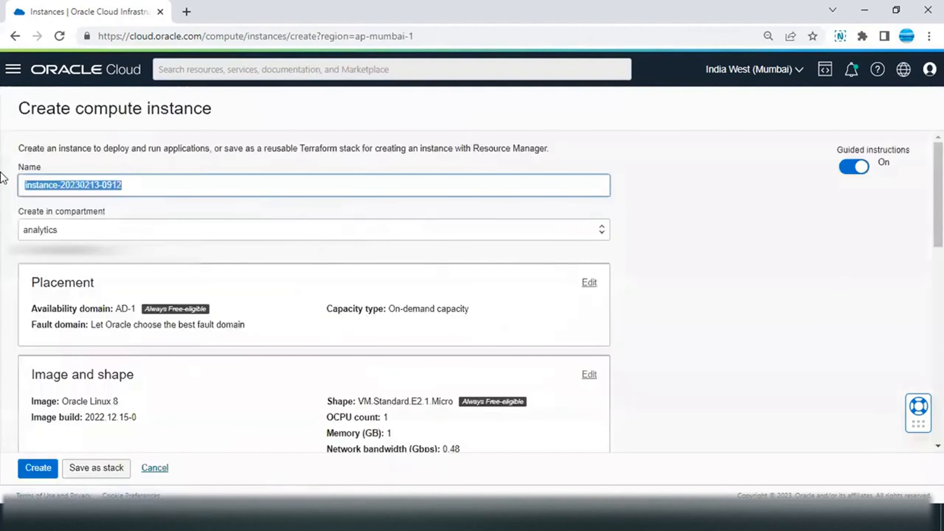
text(private compute)
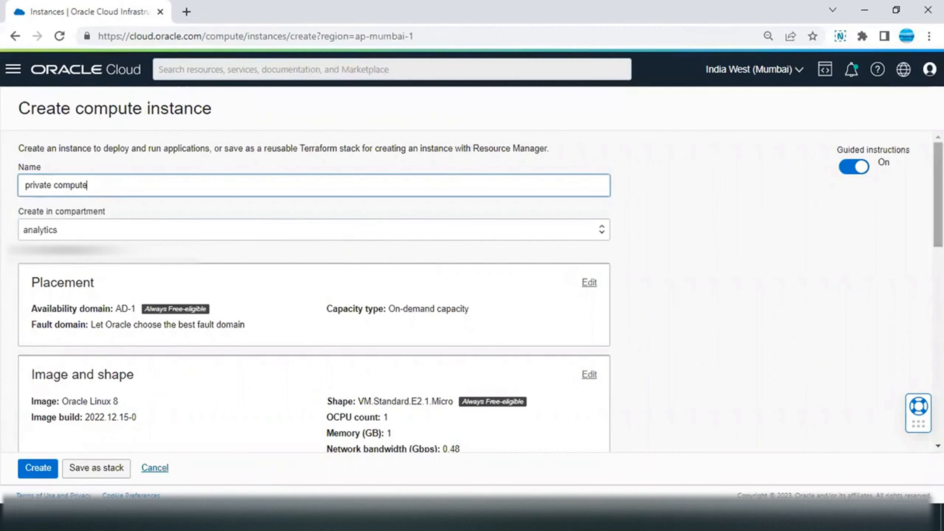
- Place the private compute instance in the private app subnet of vcnlab
scroll(939, 194, down, 5)
scroll(724, 178, down, 2)
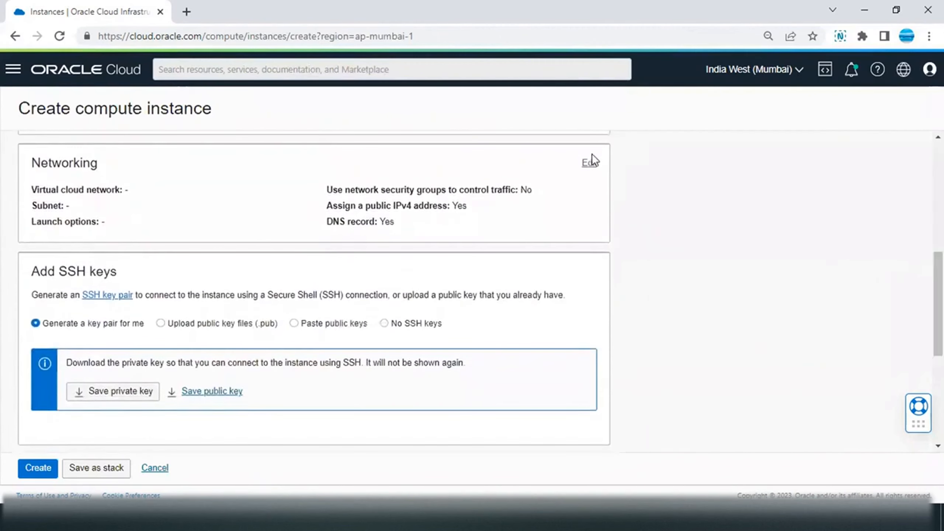
click(589, 164)
click(137, 387)
click(101, 450)
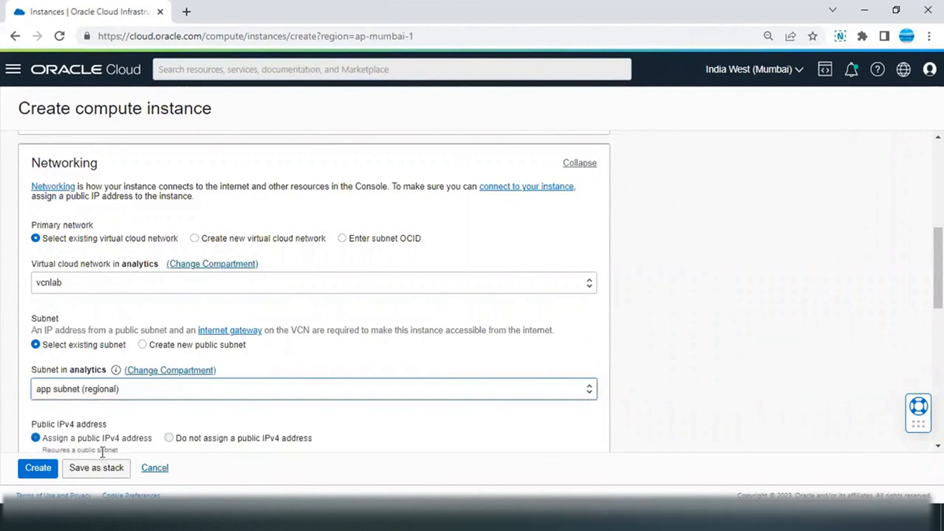
- Paste the copied SSH public key for the private compute instance and create the instance
scroll(102, 449, down, 8)
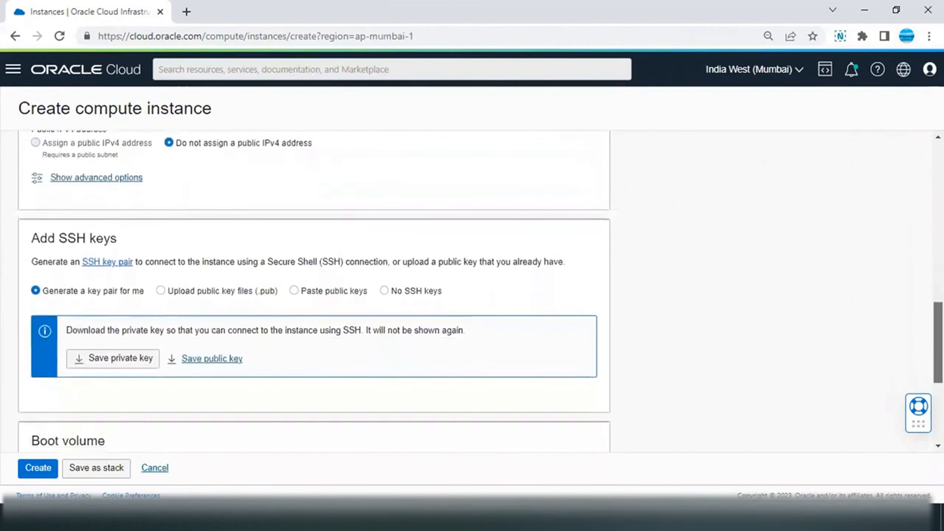
click(294, 291)
click(288, 348)
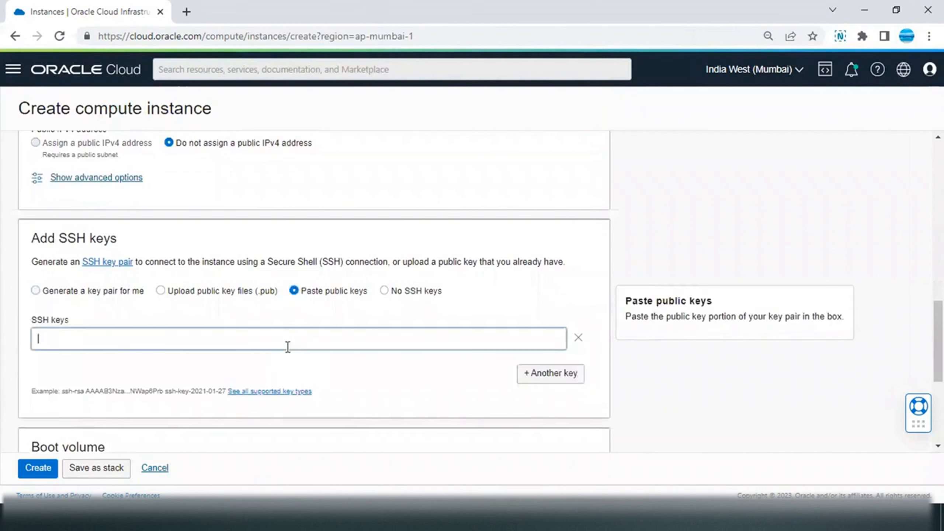
key(ctrl+v)
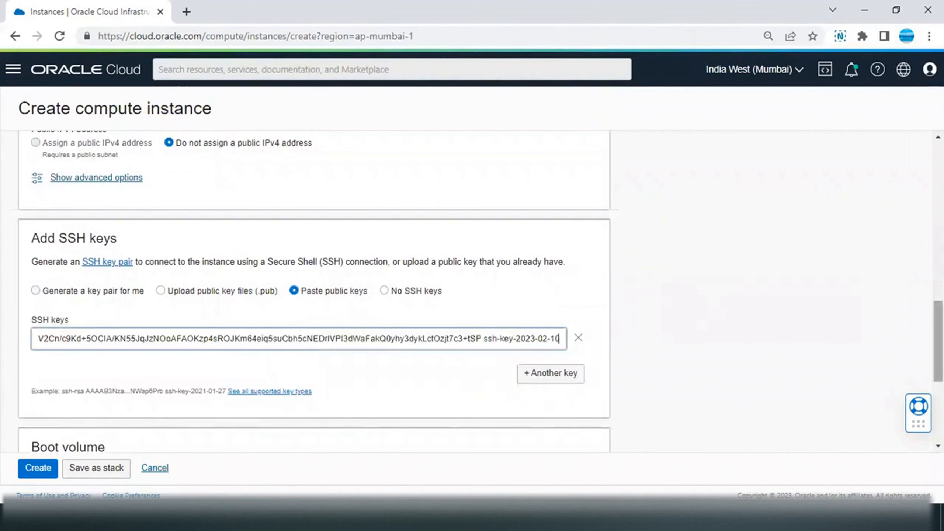
scroll(230, 411, down, 5)
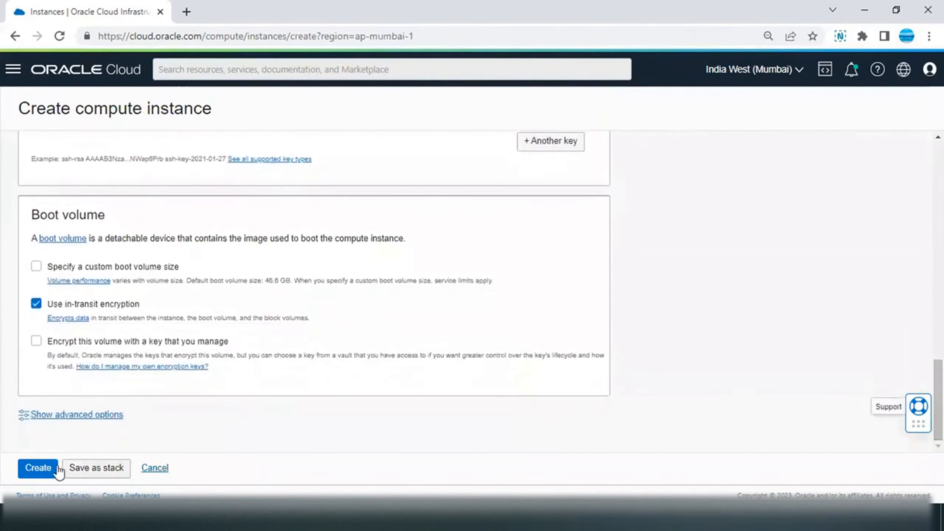
click(58, 468)
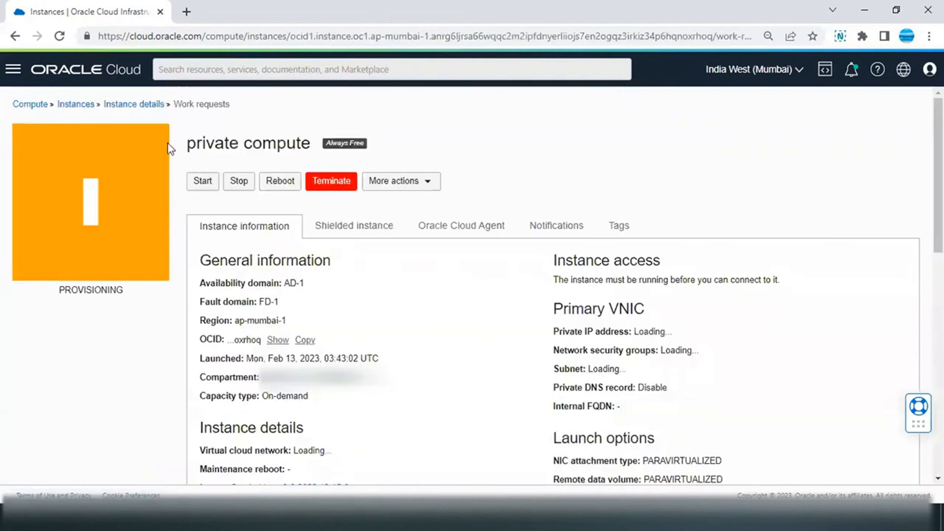
- Go back to the instances list and open the public compute instance's details to examine its public IP address
click(134, 104)
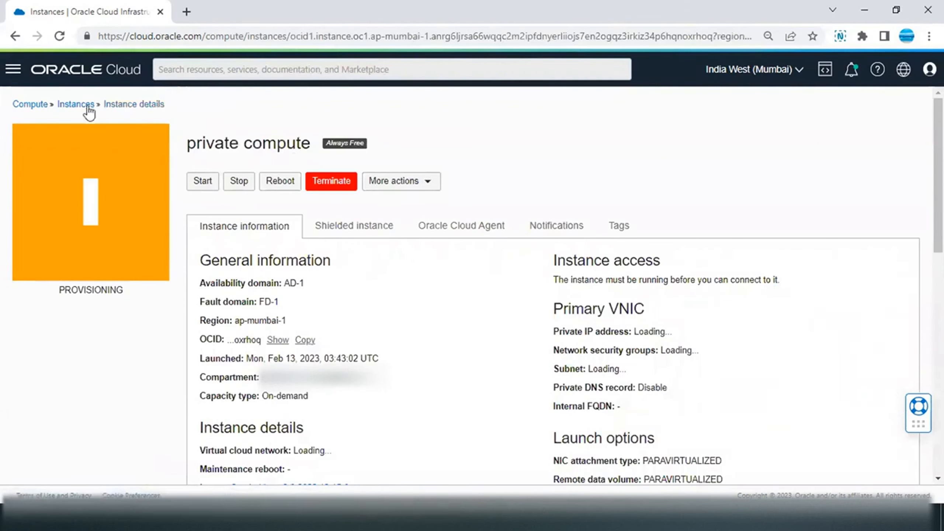
click(77, 105)
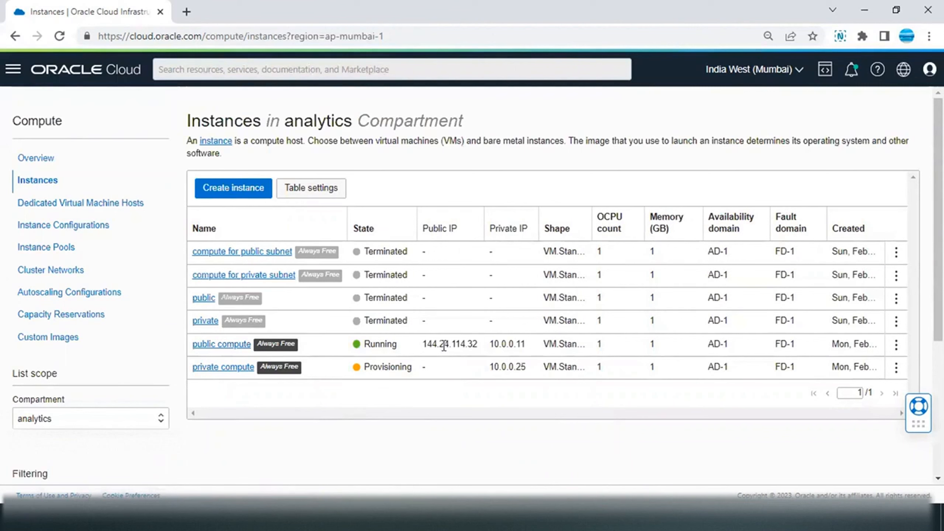
drag(478, 343, 420, 342)
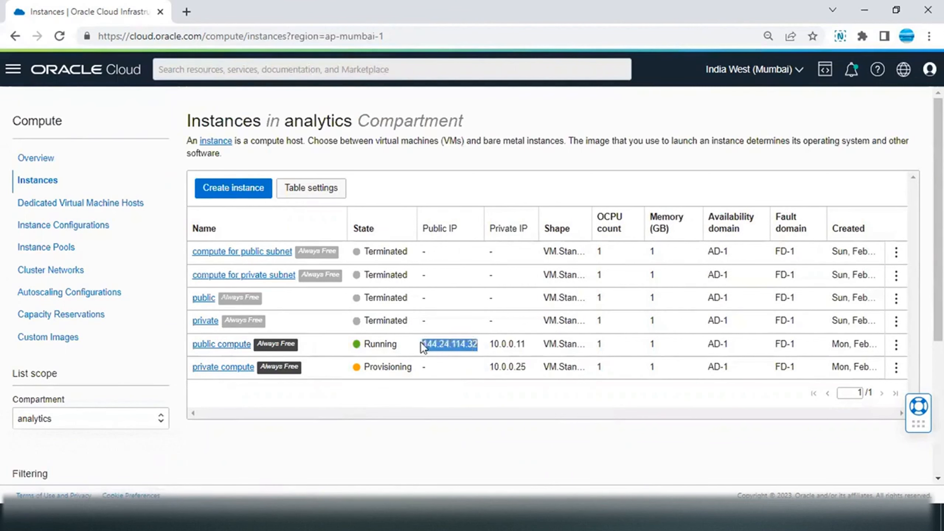
click(203, 344)
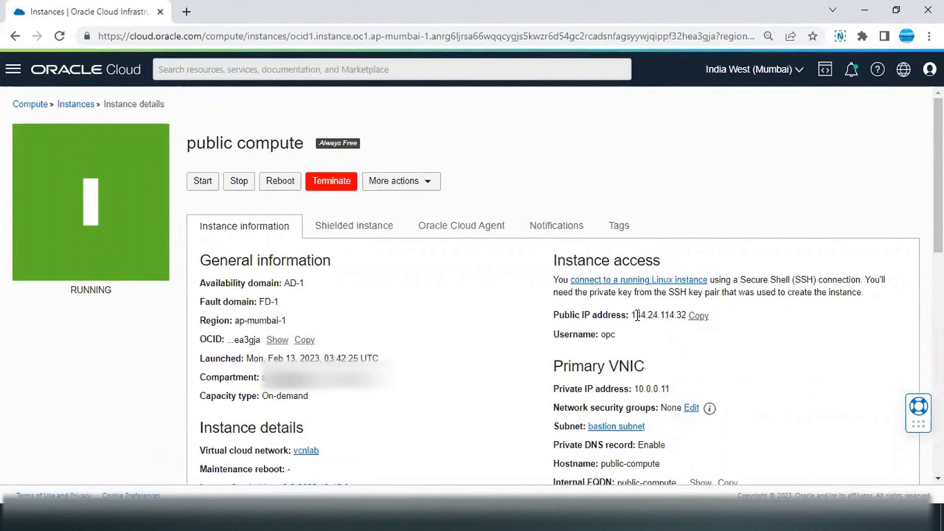
- Copy the public compute instance's public IP address, enter it as the host name in PuTTY, and name the session "Public"
drag(617, 336, 595, 336)
click(671, 341)
click(697, 313)
click(260, 519)
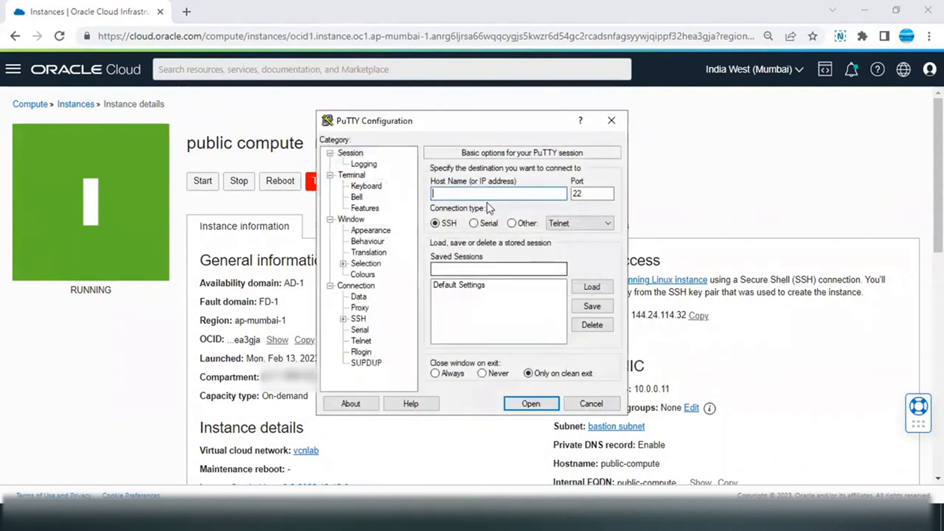
key(ctrl+v)
click(489, 269)
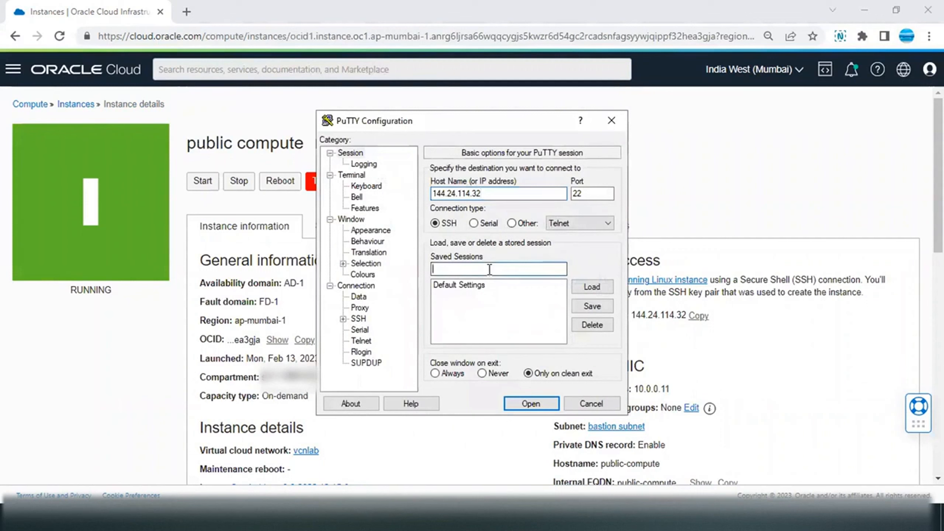
text(Public)
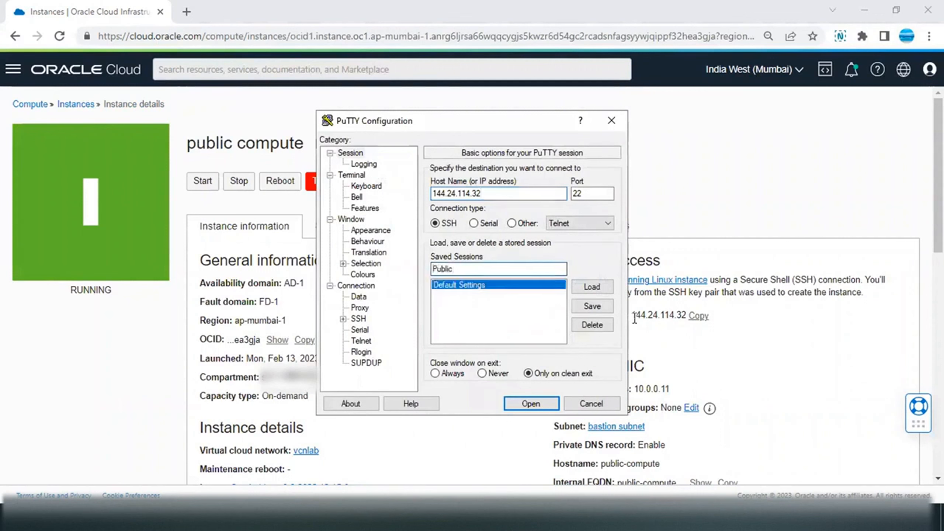
- Set the auto-login username of the PuTTY session to opc
click(343, 319)
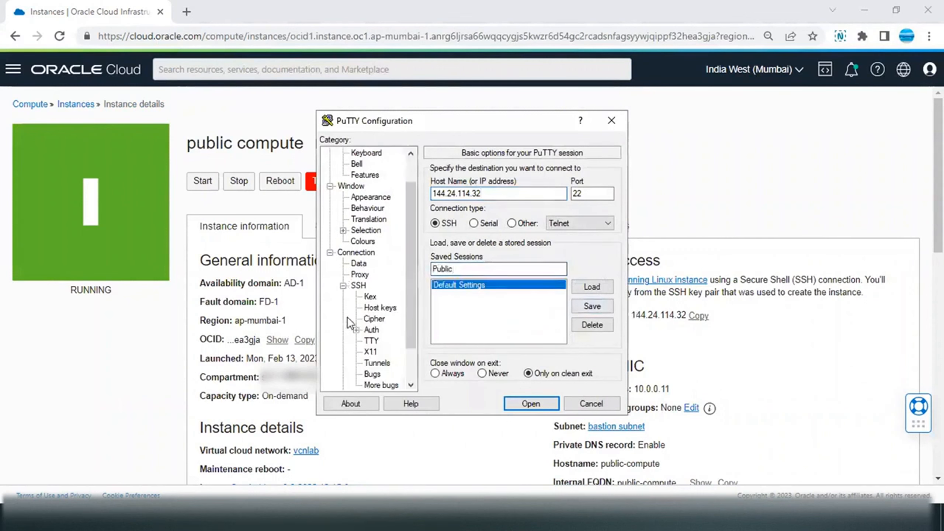
click(359, 285)
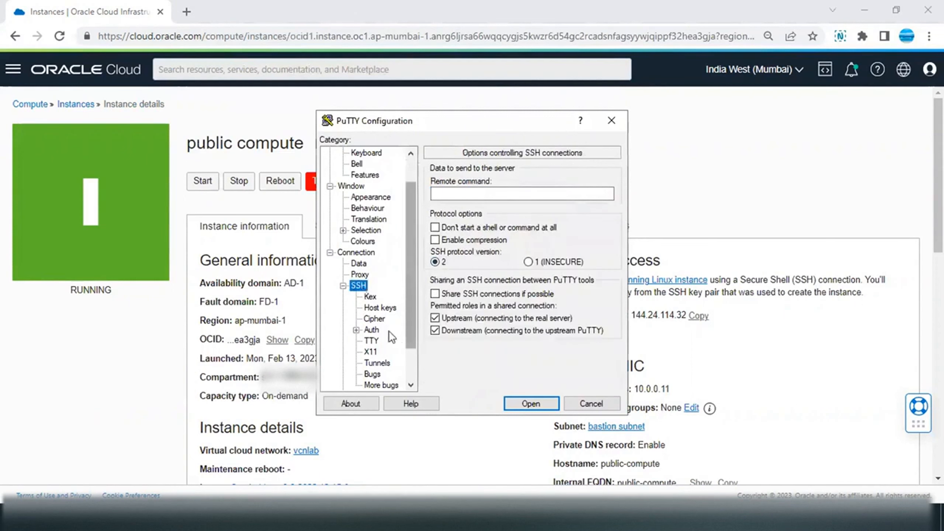
click(361, 265)
click(535, 185)
text(opc)
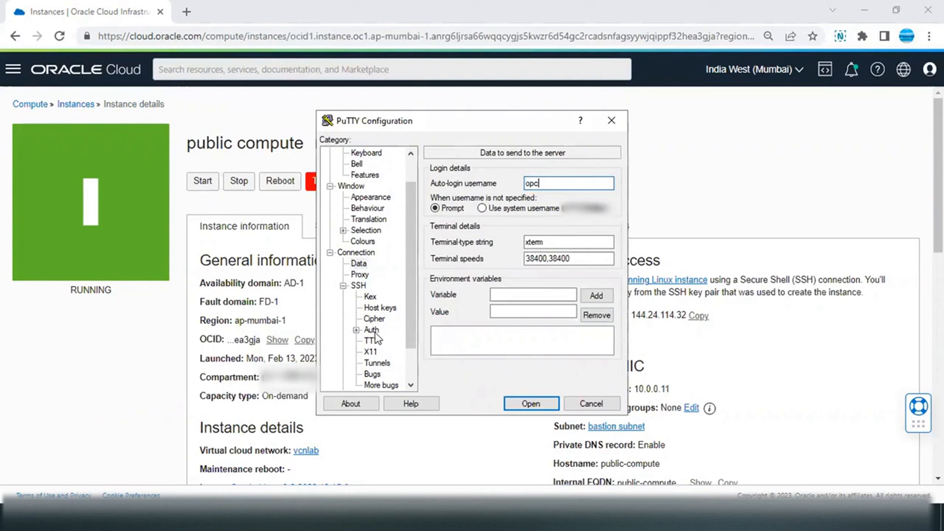
- Select private.ppk from the Keys folder as the private key file for SSH authentication
click(375, 331)
click(582, 312)
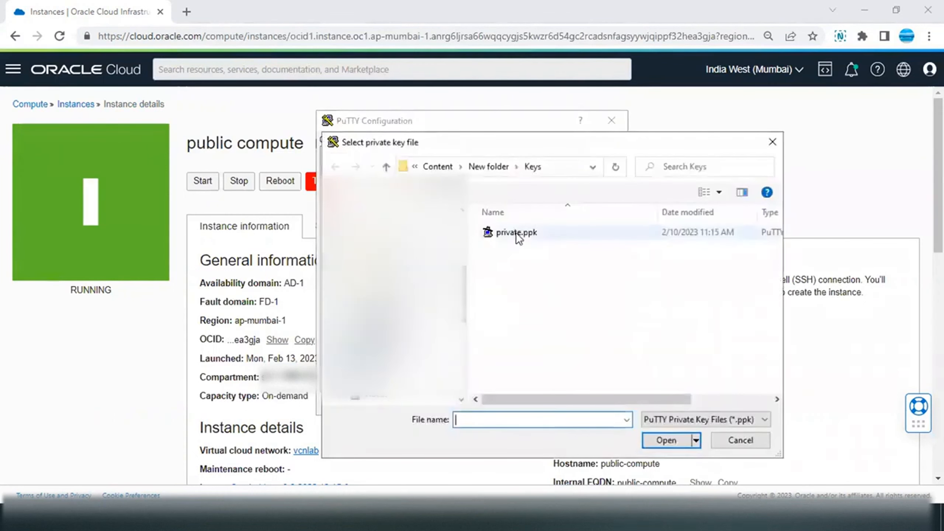
double_click(516, 234)
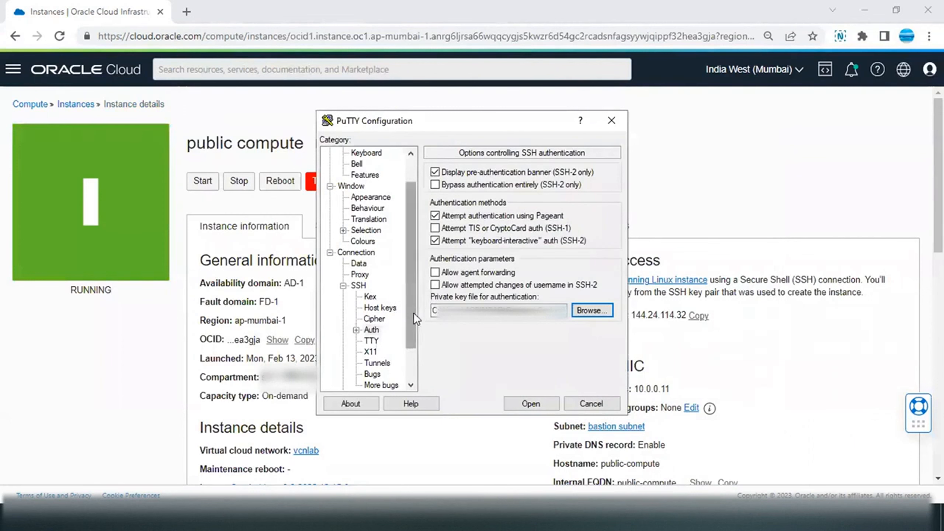
- Save the Public session, open the connection to the public compute instance, and accept its host key
drag(413, 313, 392, 219)
click(349, 153)
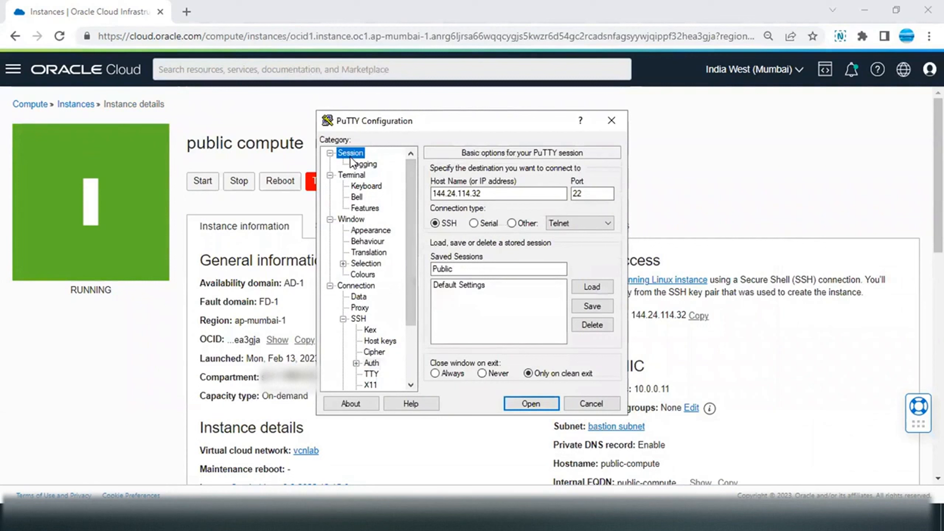
click(596, 307)
click(531, 405)
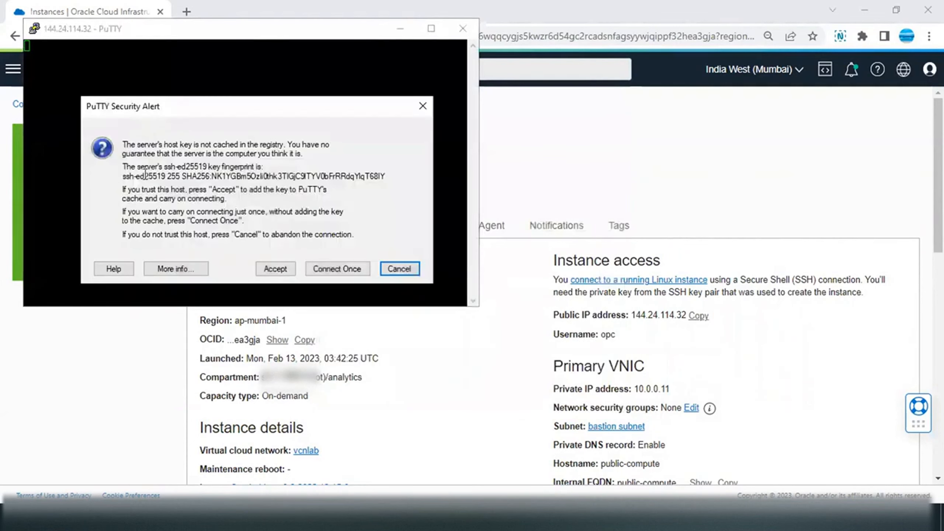
click(275, 269)
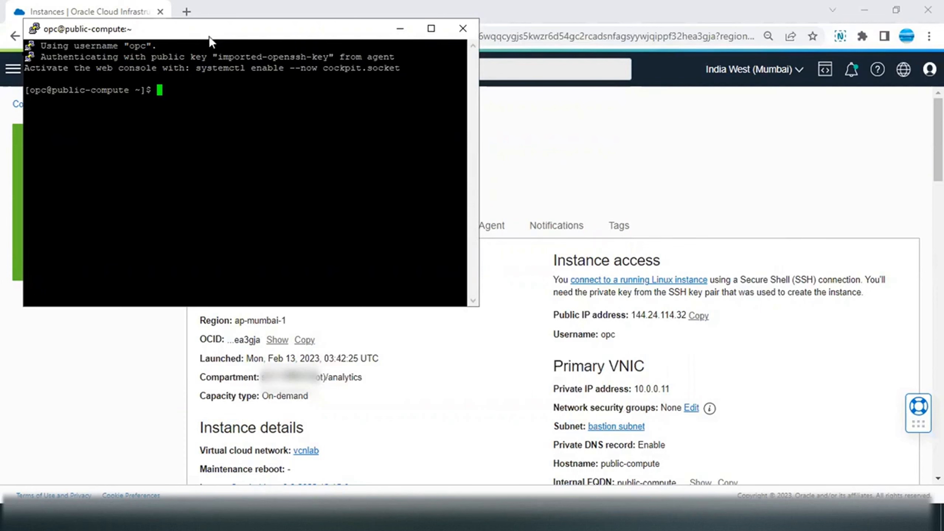
- Move the terminal out of the way and return to the instances list to read the private compute instance's private IP
drag(209, 36, 234, 111)
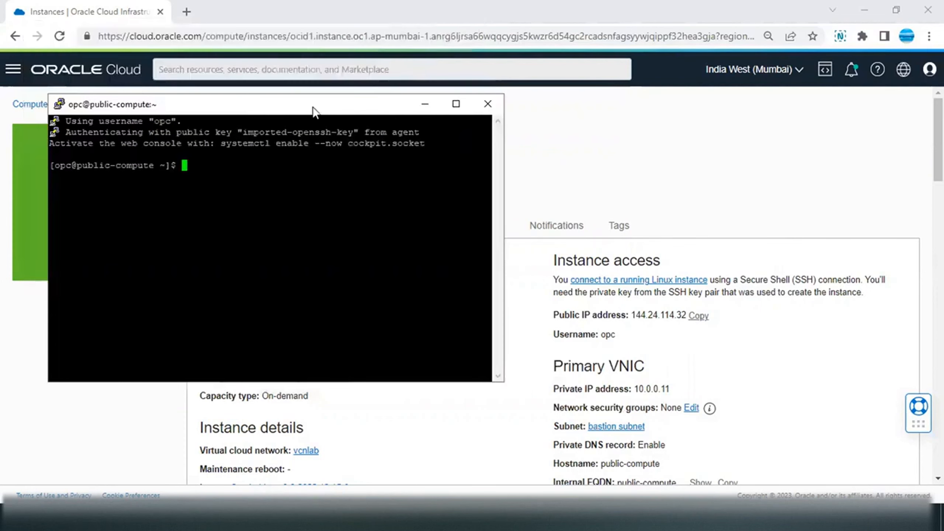
click(424, 105)
click(86, 105)
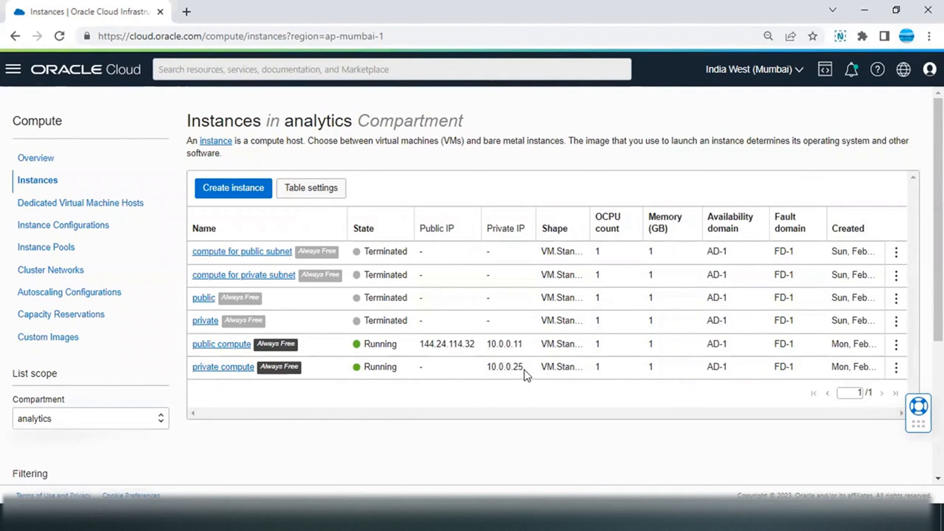
- Try to connect from the public compute terminal with "ssh 10.0.0.25", trusting the host with "yes", and close the PuTTY session
click(223, 518)
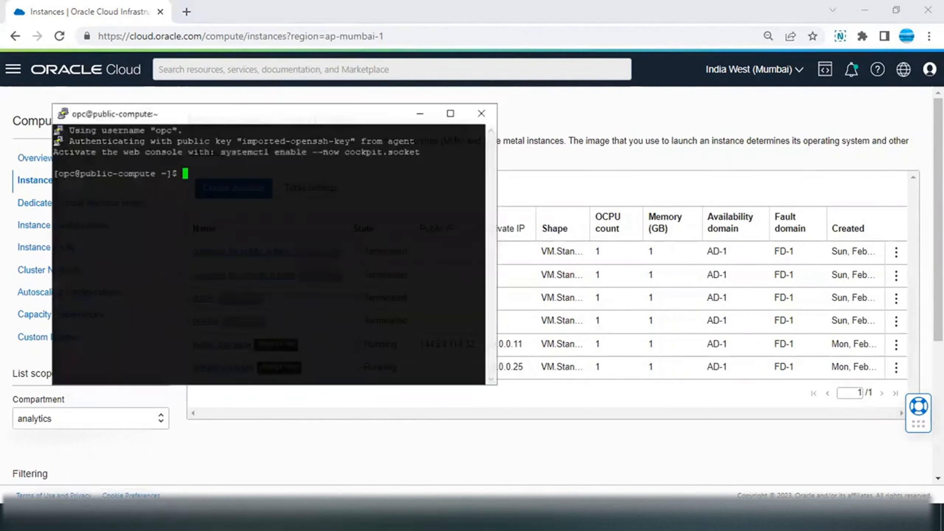
text(ssh )
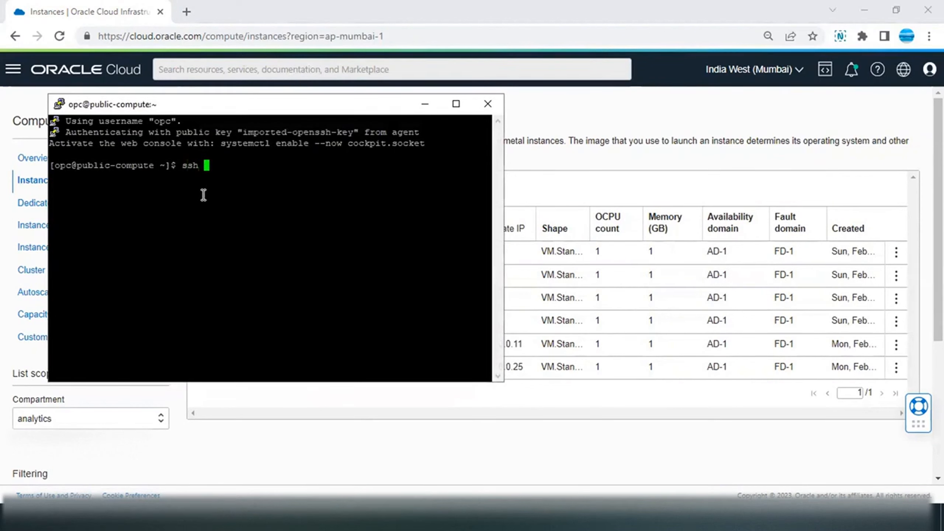
text(10.0.0.25)
key(Return)
text(yes)
key(Return)
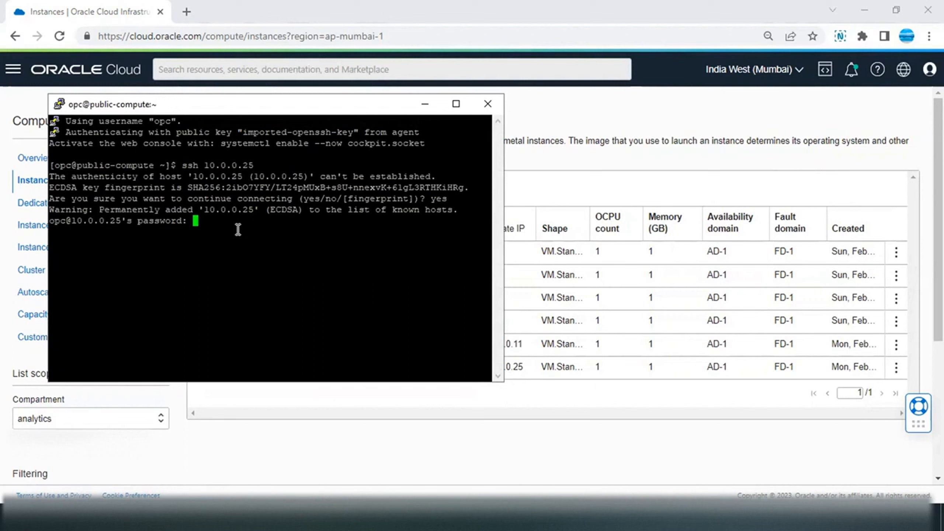
click(490, 103)
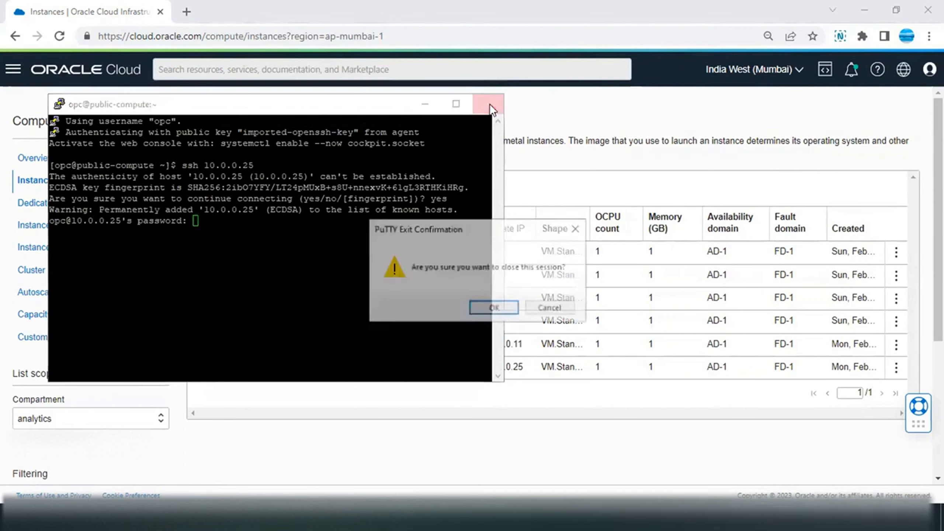
click(482, 309)
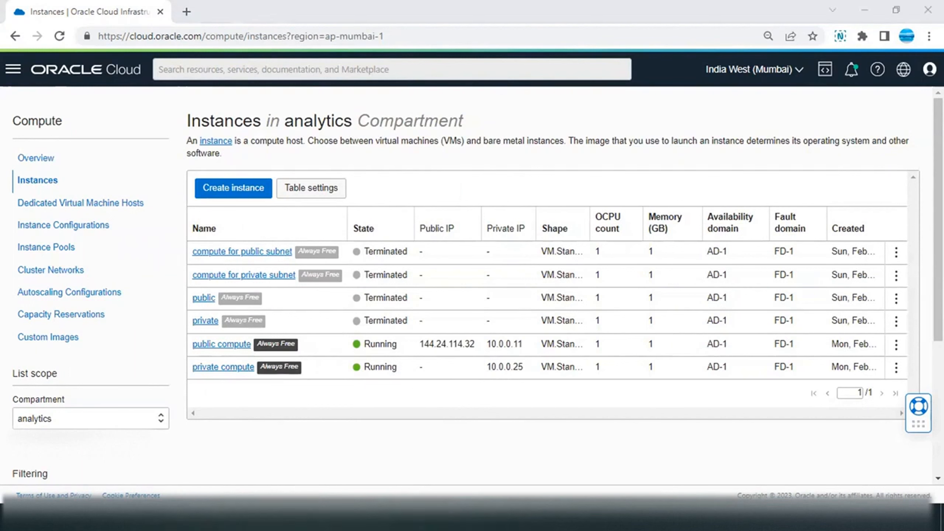
- Open the Pageant key list to check which keys are loaded, and close it
right_click(220, 519)
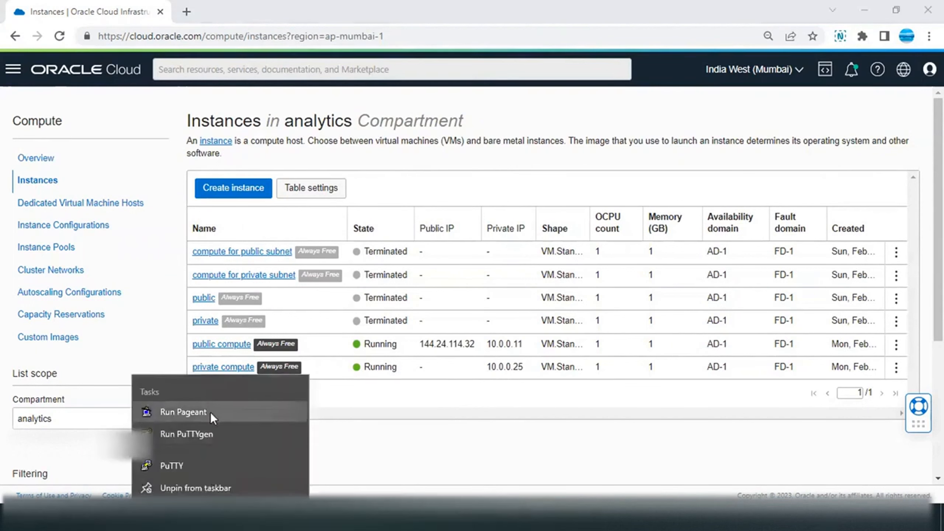
click(210, 411)
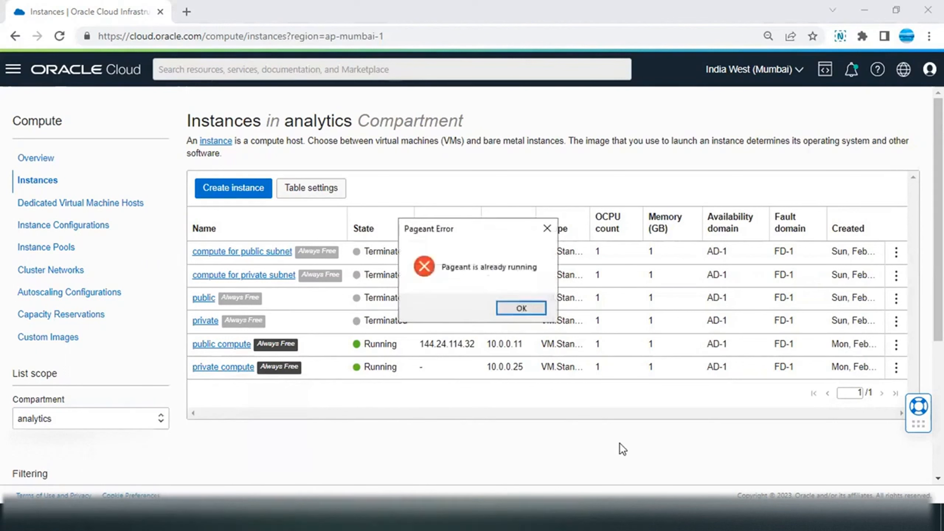
click(522, 308)
click(809, 521)
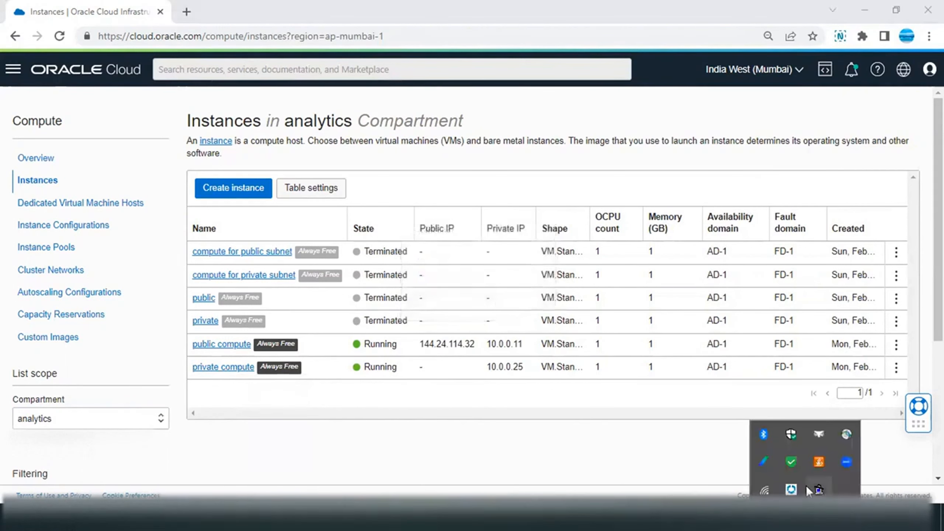
right_click(820, 490)
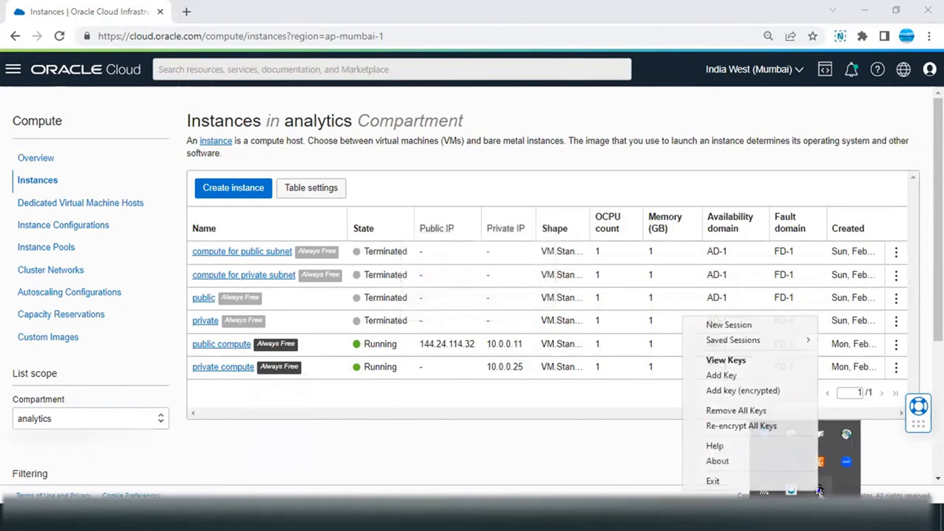
click(776, 361)
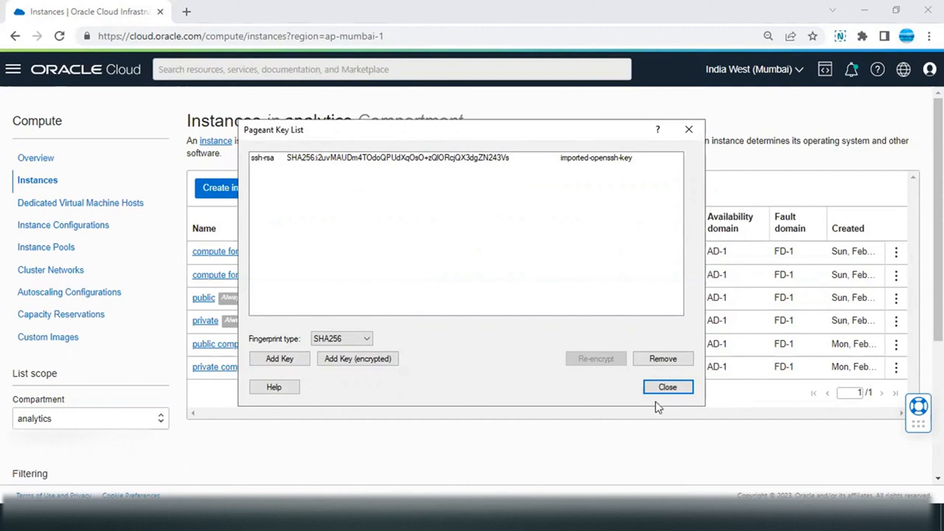
click(674, 387)
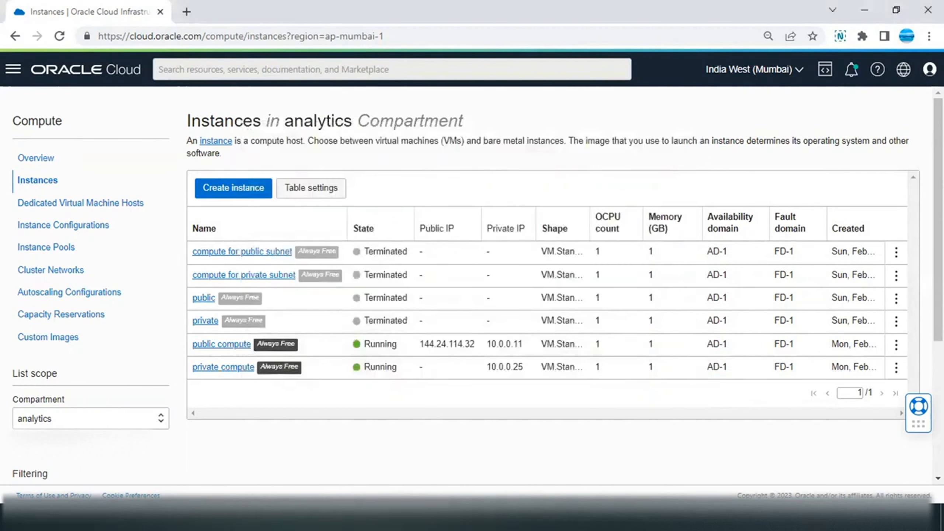
- Load the saved Public session in PuTTY, allow agent forwarding in its SSH authentication options, and open the connection
click(454, 294)
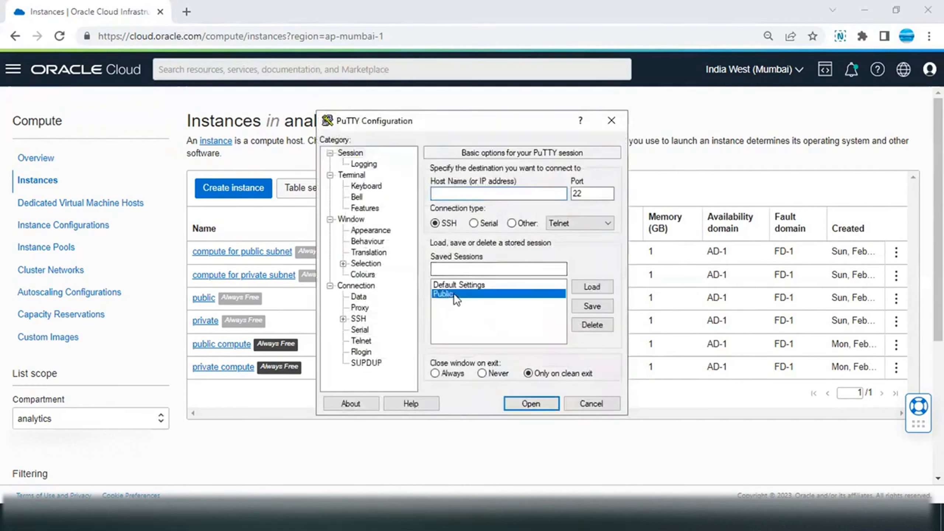
click(585, 289)
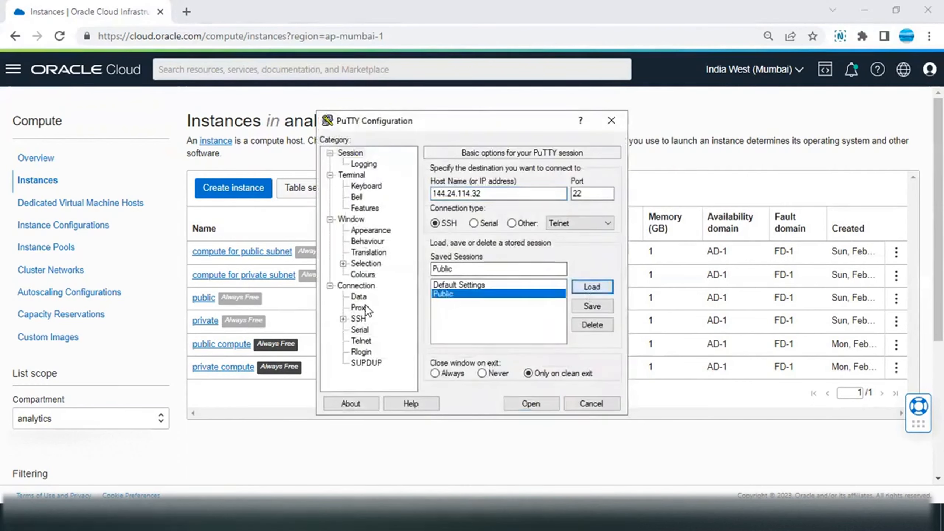
click(342, 320)
click(373, 330)
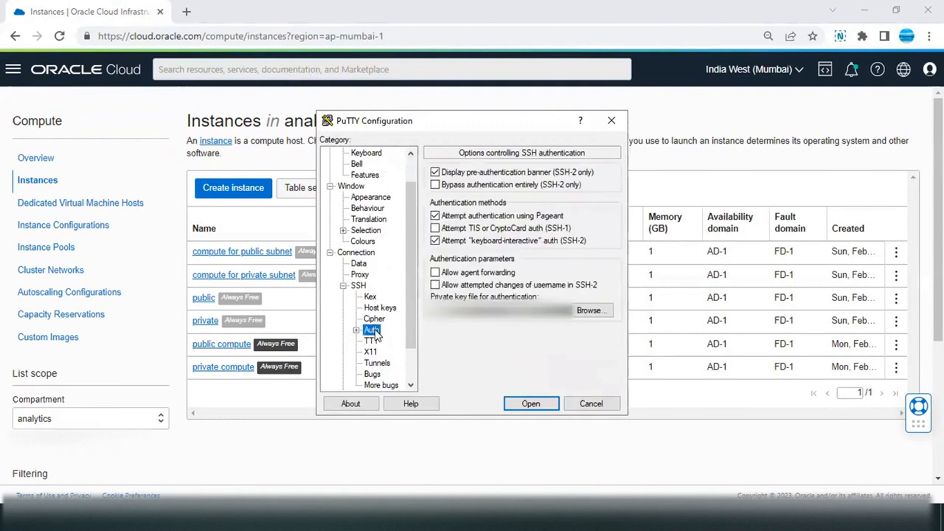
click(462, 276)
click(531, 404)
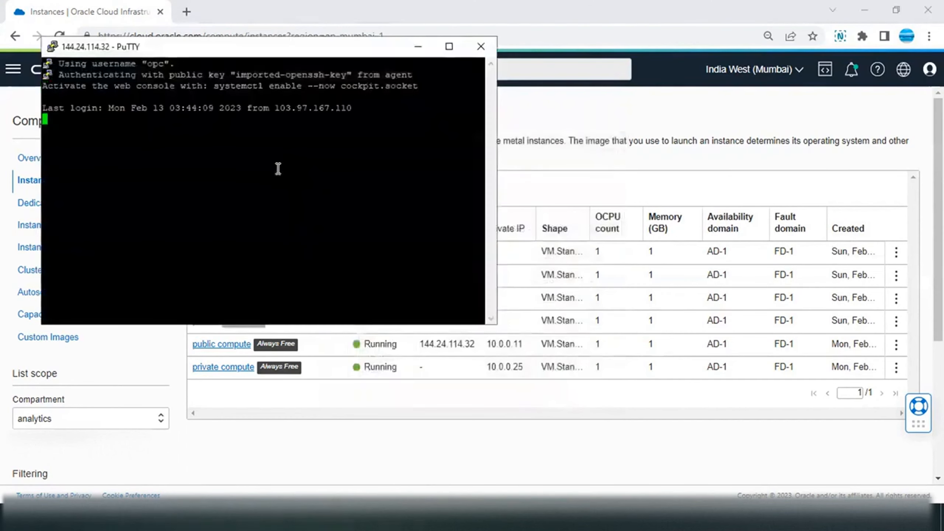
- Connect from the public compute terminal to the private compute instance with "ssh 10.0.0.25"
drag(55, 76, 414, 77)
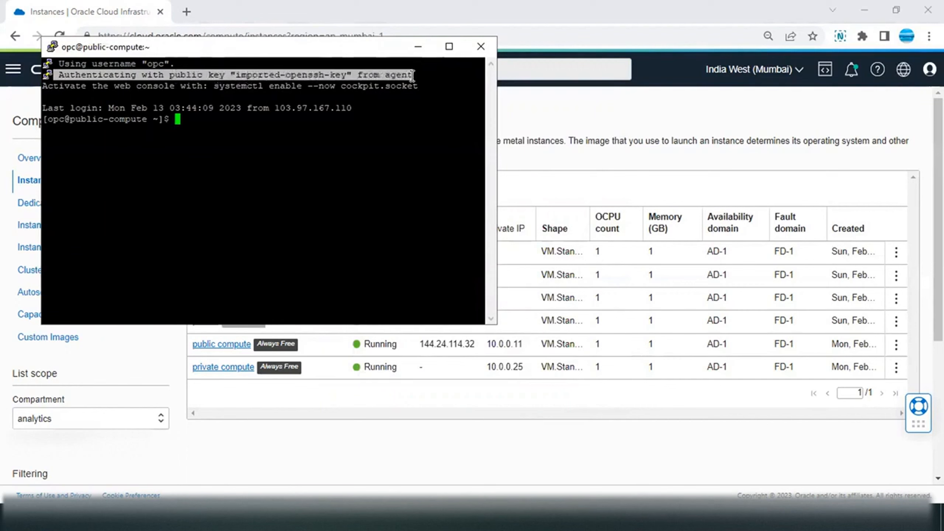
click(181, 121)
text(ssh )
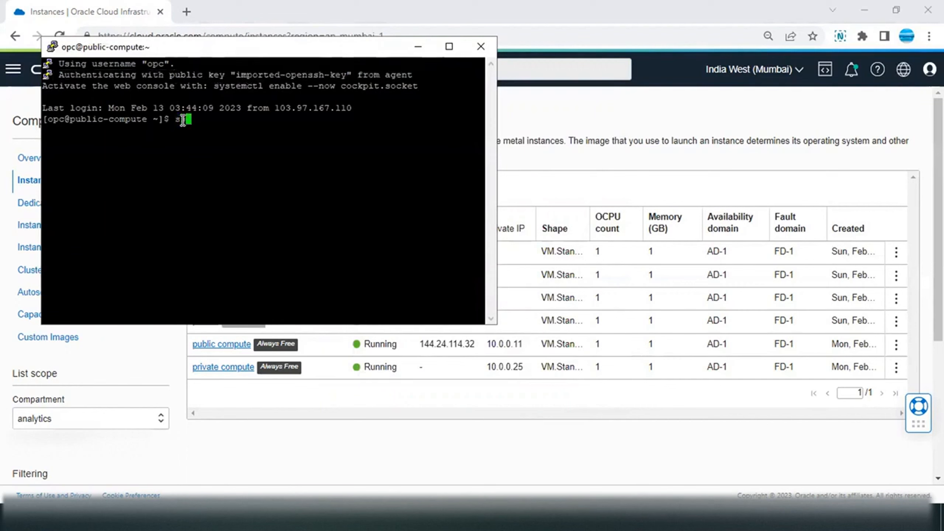
text(10.0.0.25)
key(Return)
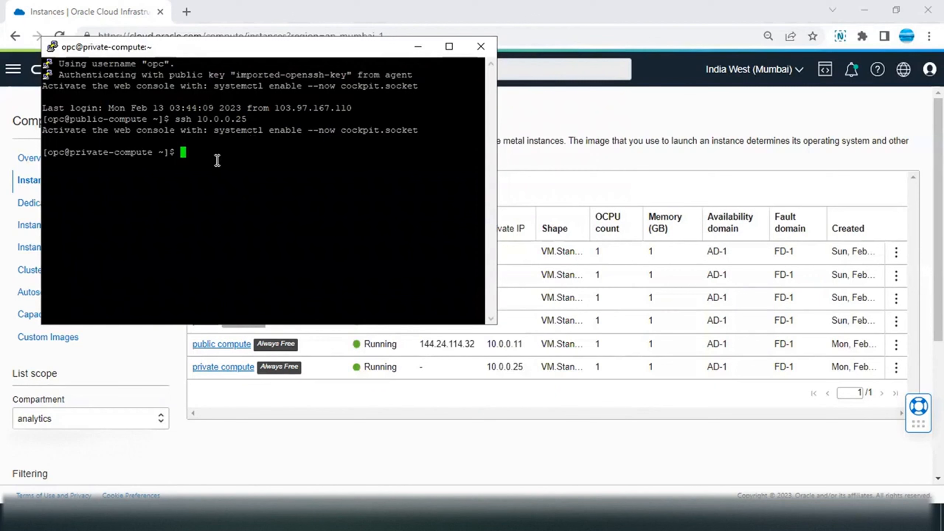
text(curl -I https://www.googl)
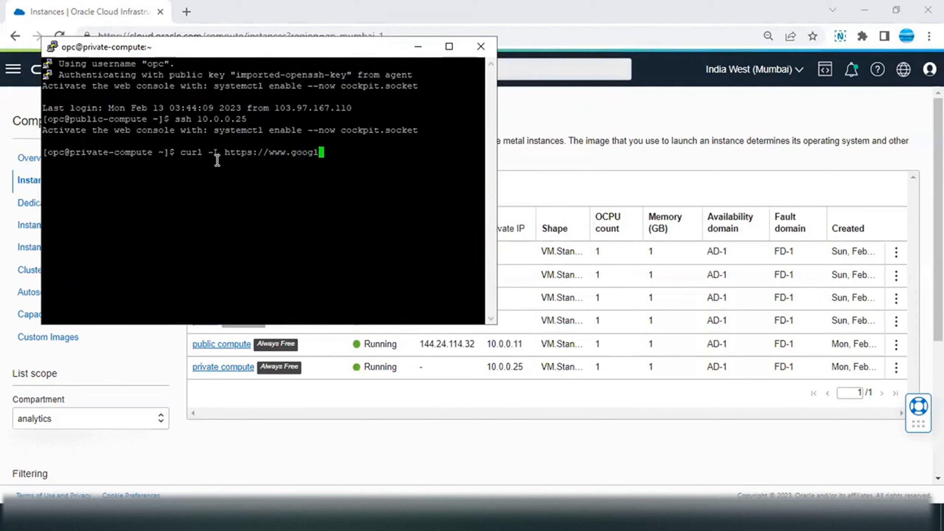
text(e.com)
key(Return)
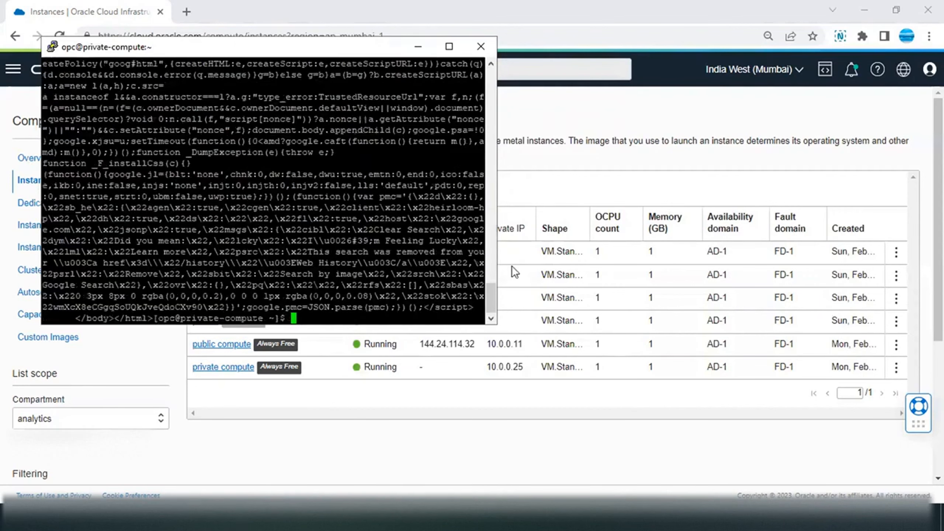
mouse_move(490, 293)
mouse_down()
mouse_move(490, 263)
mouse_move(489, 299)
mouse_up()
- Switch to the PowerPoint slide with the VCN network diagram
mouse_move(322, 521)
click(395, 453)
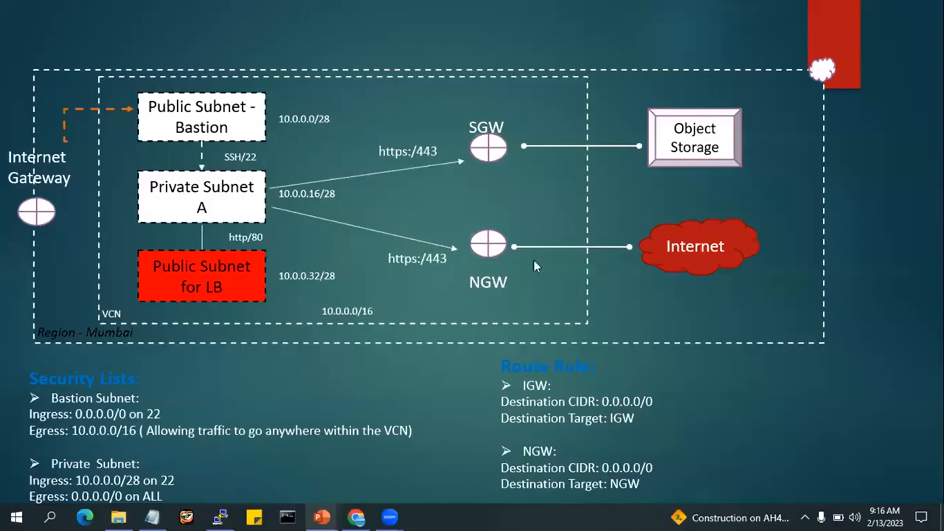